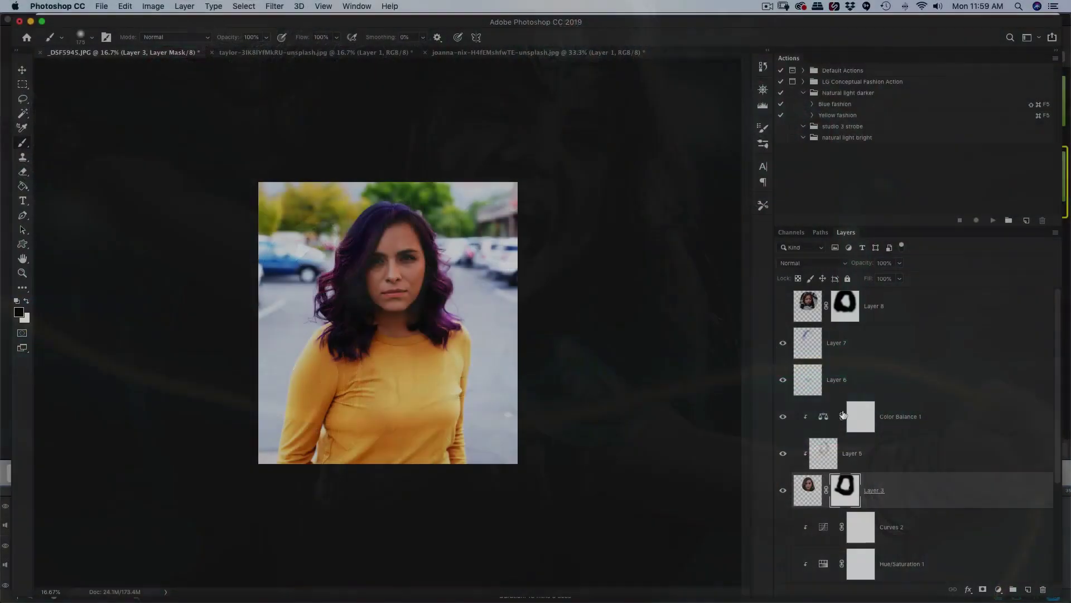
# - Hide Layer 3, Layer 5, Color Balance 1, Layer 6 and Layer 7 with the Move tool active
pyautogui.press('v')
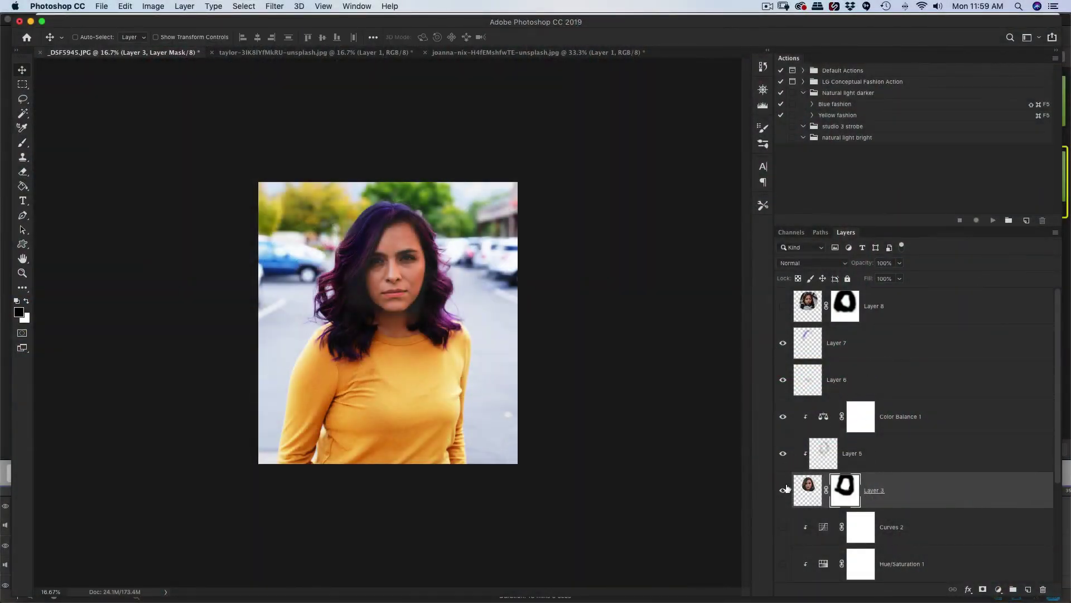
pyautogui.moveTo(782, 488)
pyautogui.mouseDown()
pyautogui.moveTo(784, 347)
pyautogui.moveTo(779, 488)
pyautogui.mouseUp()
pyautogui.moveTo(784, 490); pyautogui.dragTo(784, 347)
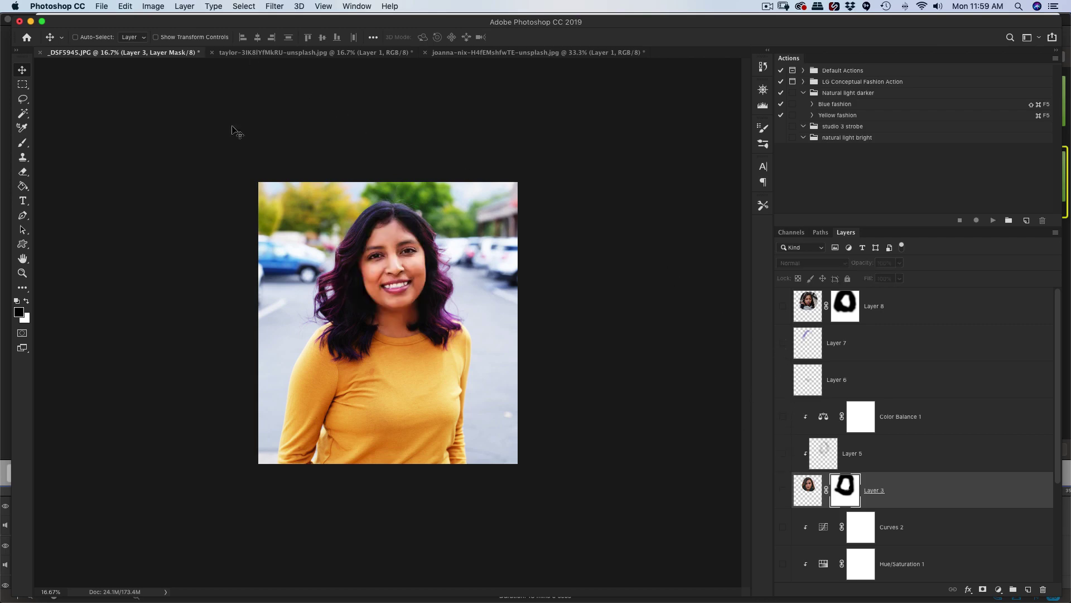
# - Zoom the long-haired source photo out to 12.5% and the _DSF5945.JPG composite in to 25%
pyautogui.click(308, 55)
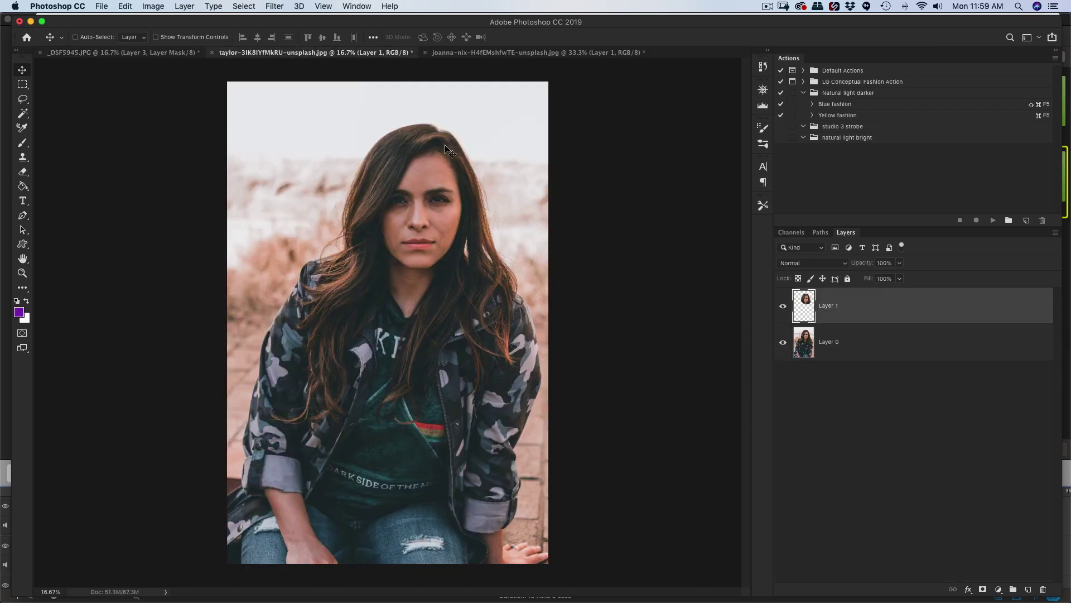
pyautogui.press('super+minus')
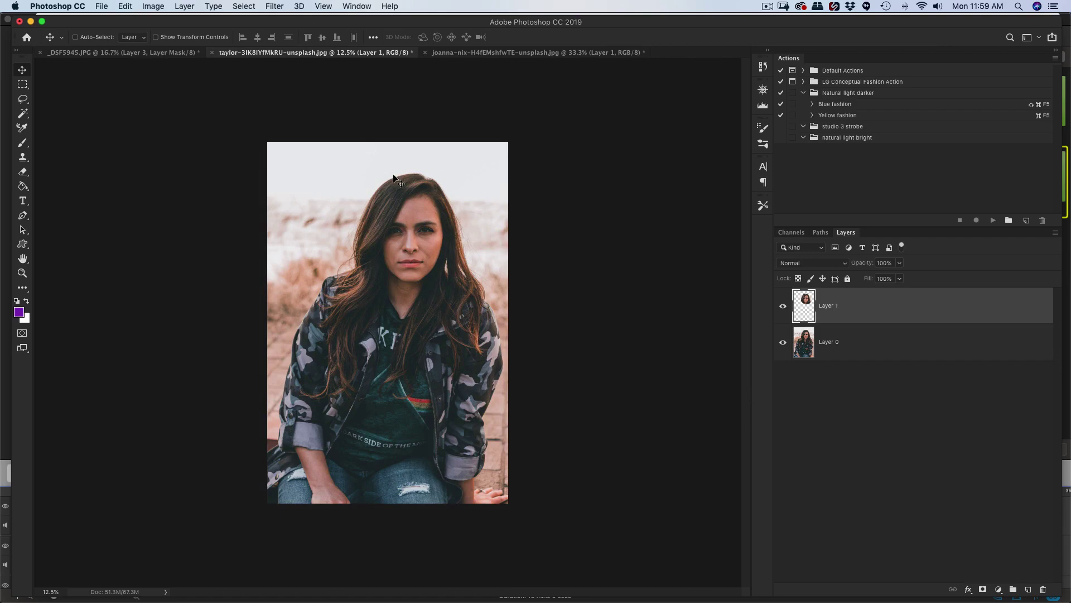
pyautogui.click(145, 54)
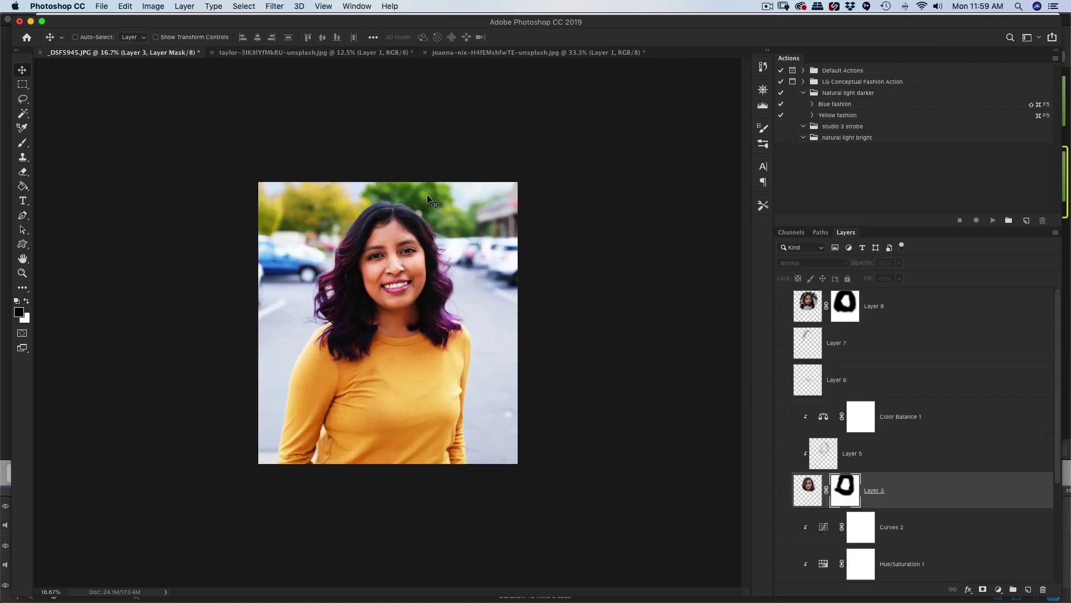
pyautogui.press('super+equal')
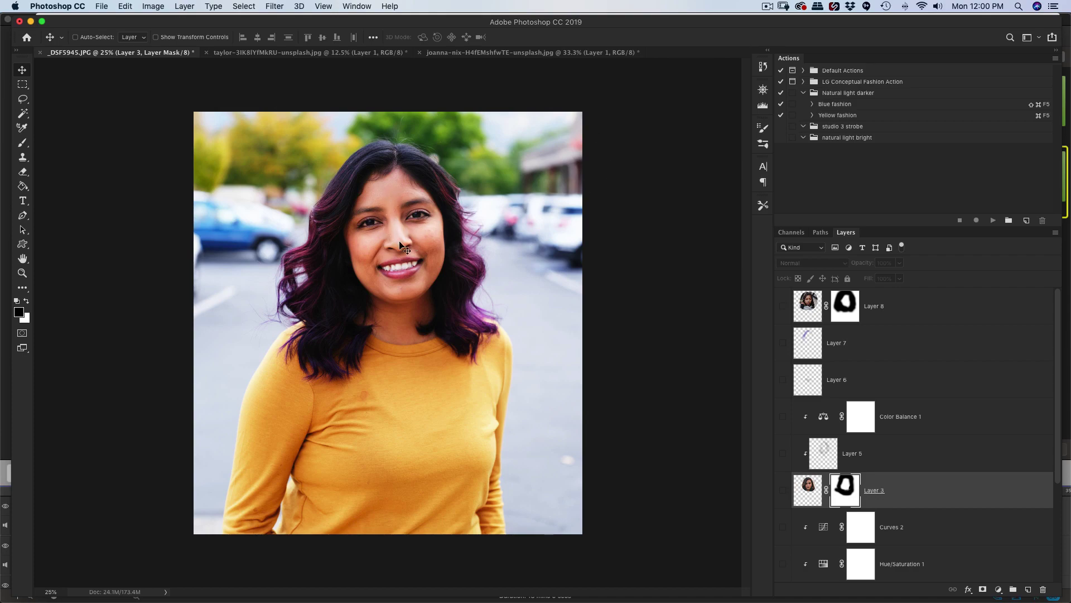
pyautogui.scroll(4, 405, 222)
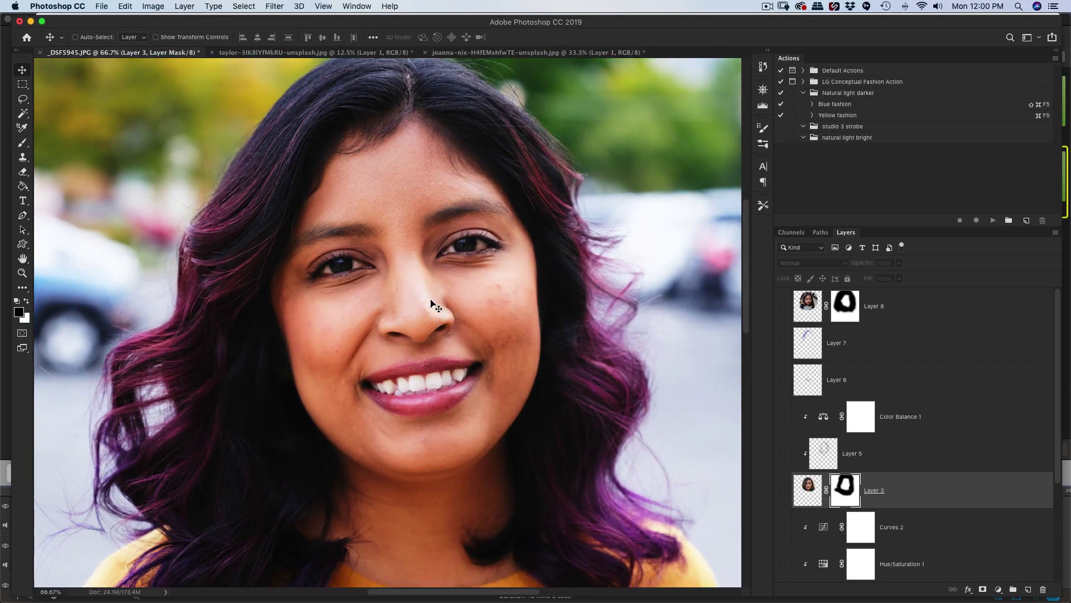
pyautogui.press('super+minus')
pyautogui.press('super+minus')
pyautogui.press('super+minus')
pyautogui.press('super+minus')
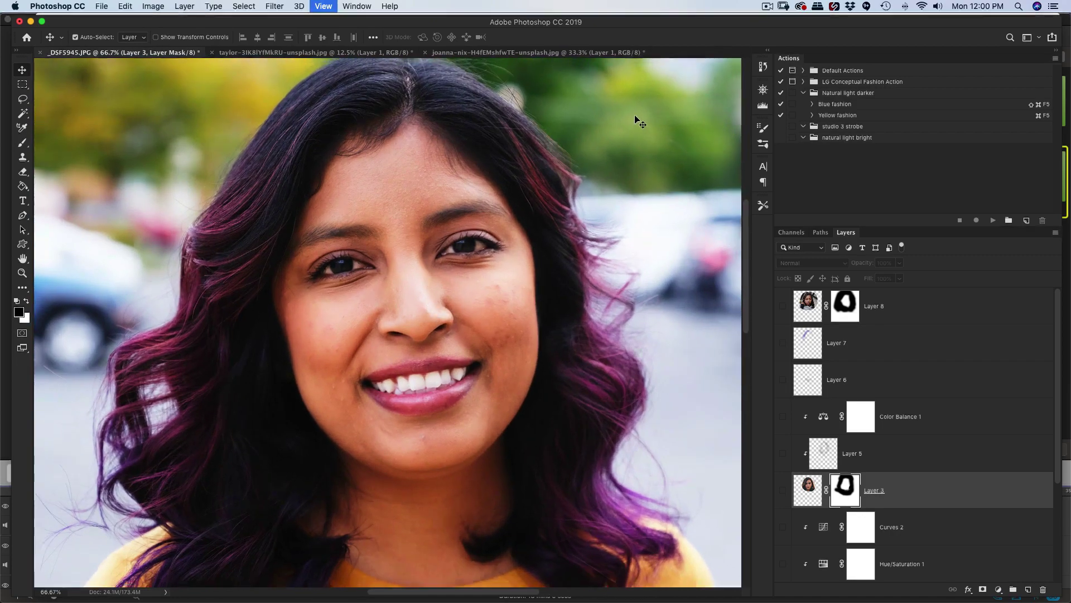
pyautogui.press('super+equal')
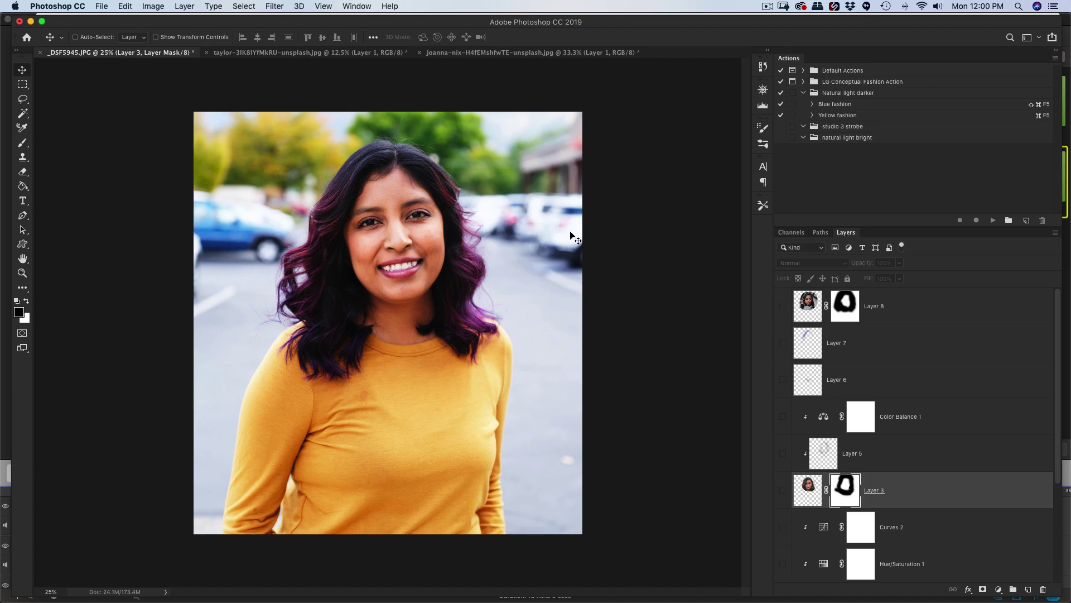
pyautogui.click(307, 53)
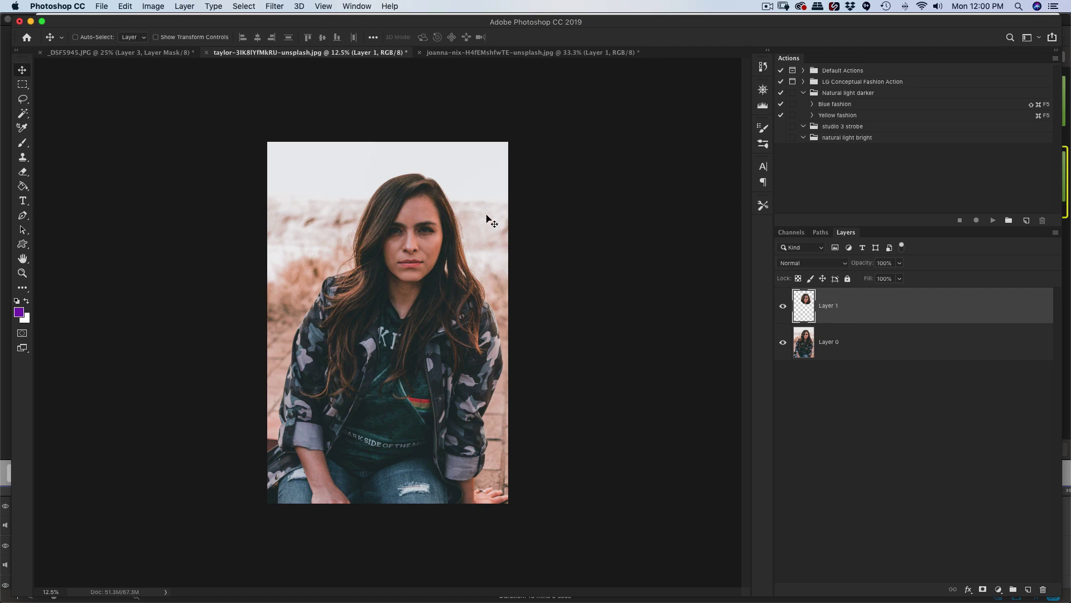
pyautogui.press('super+plus')
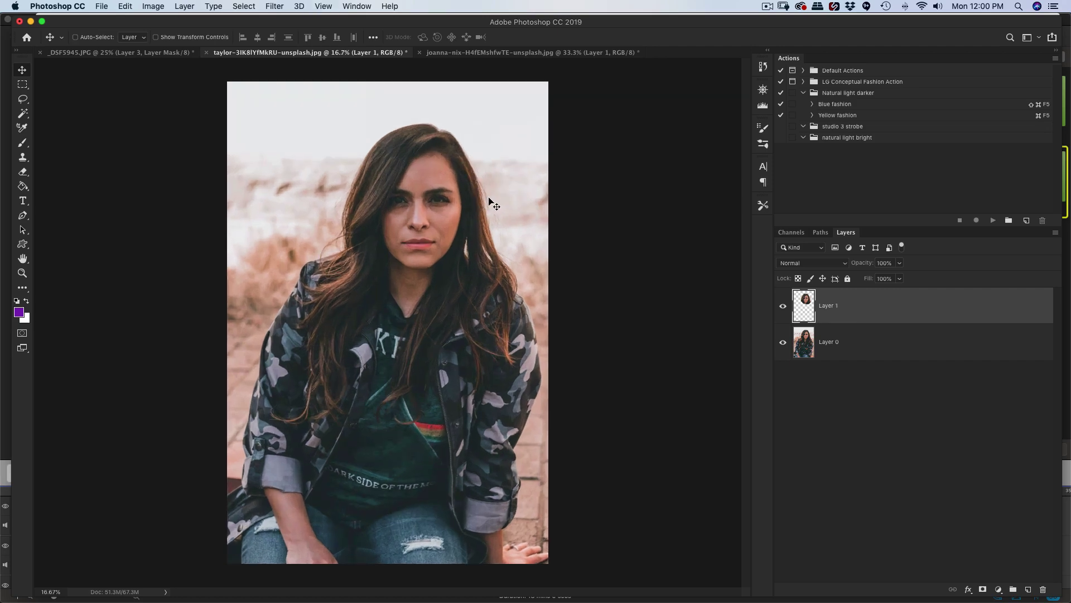
pyautogui.press('super+plus')
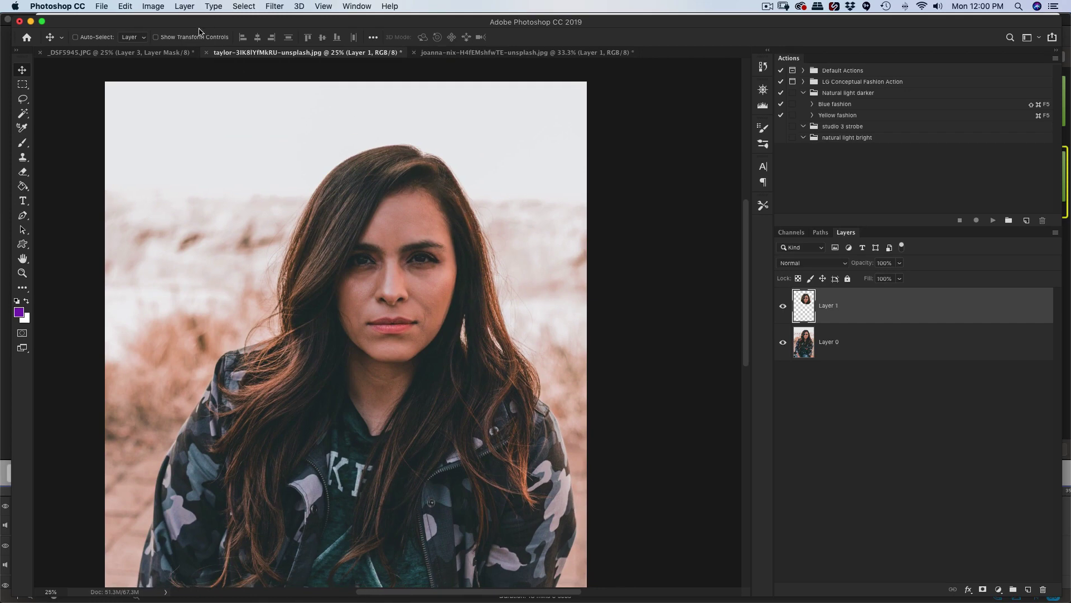
pyautogui.click(165, 53)
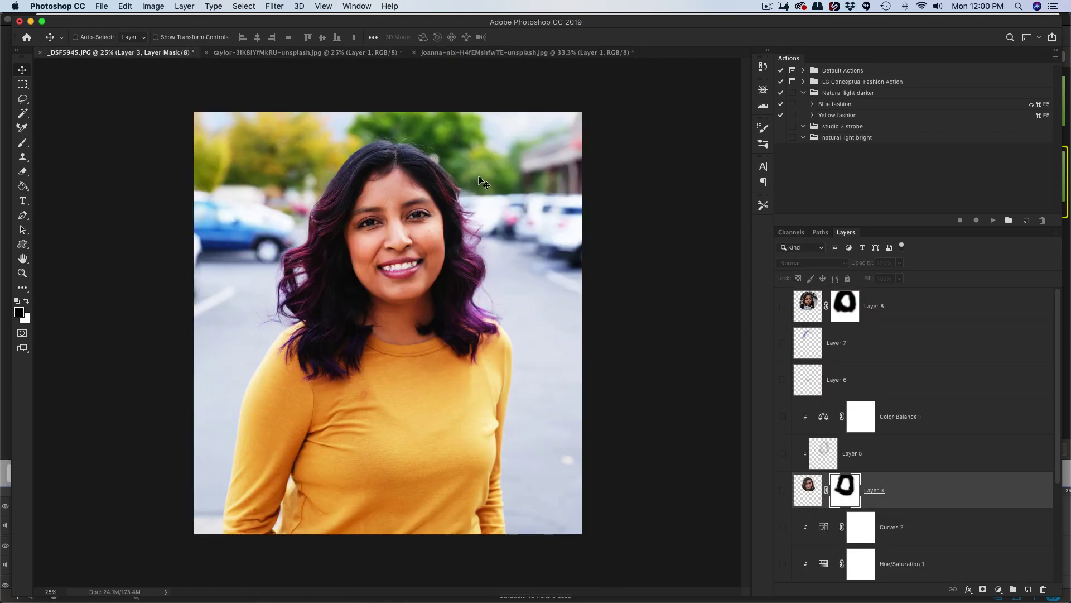
pyautogui.press('super')
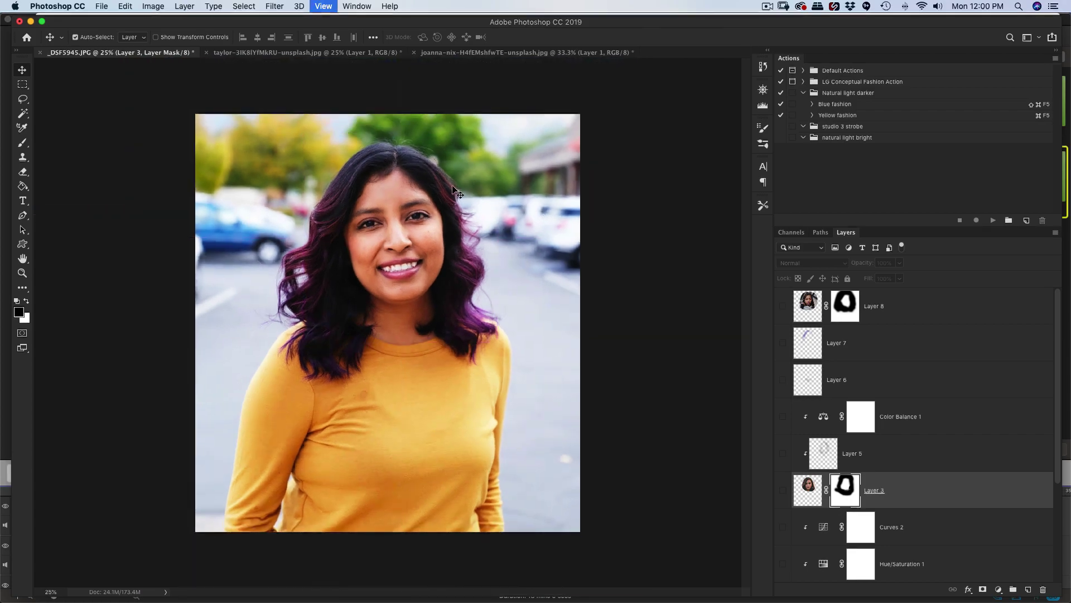
pyautogui.press('super+minus')
# - Bring the Unsplash browser forward, scroll the portrait grid and open the red-haired portrait
pyautogui.hotkey('ctrl', 'Up')
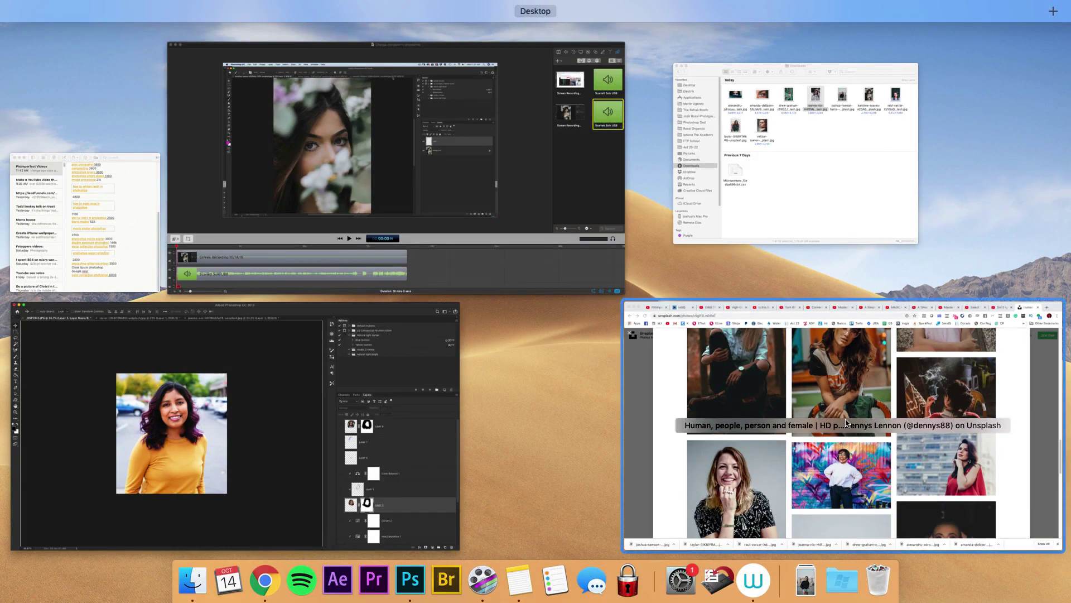
pyautogui.click(845, 426)
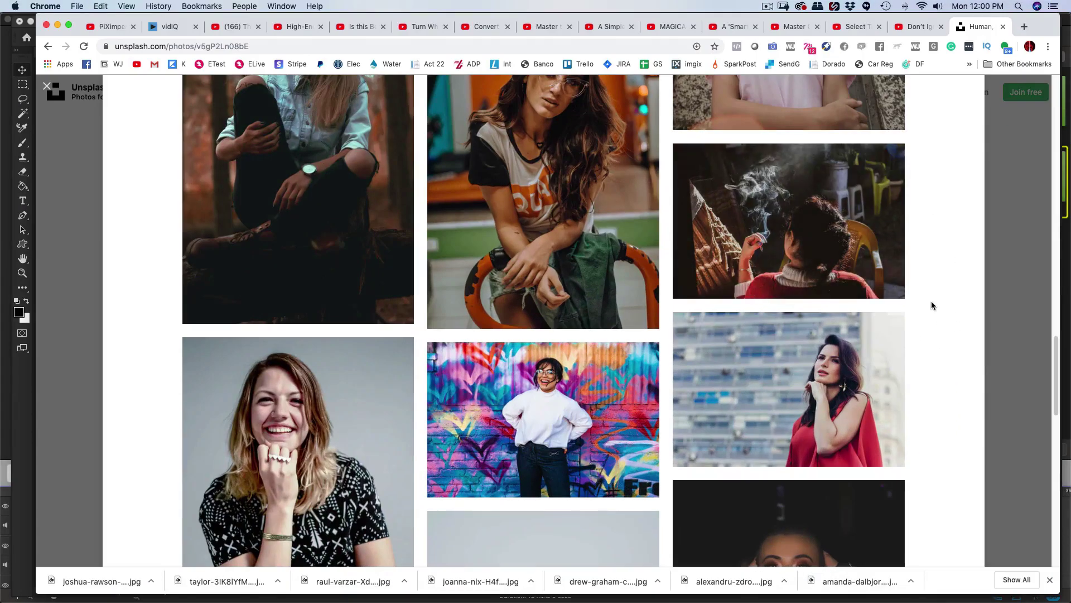
pyautogui.scroll(6, 932, 300)
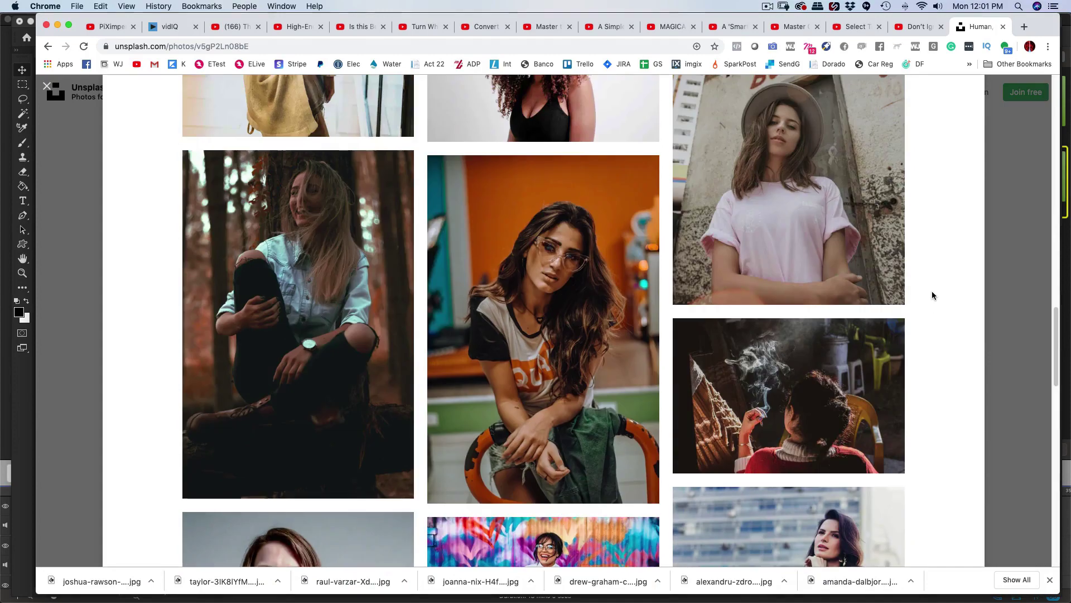
pyautogui.scroll(10, 932, 300)
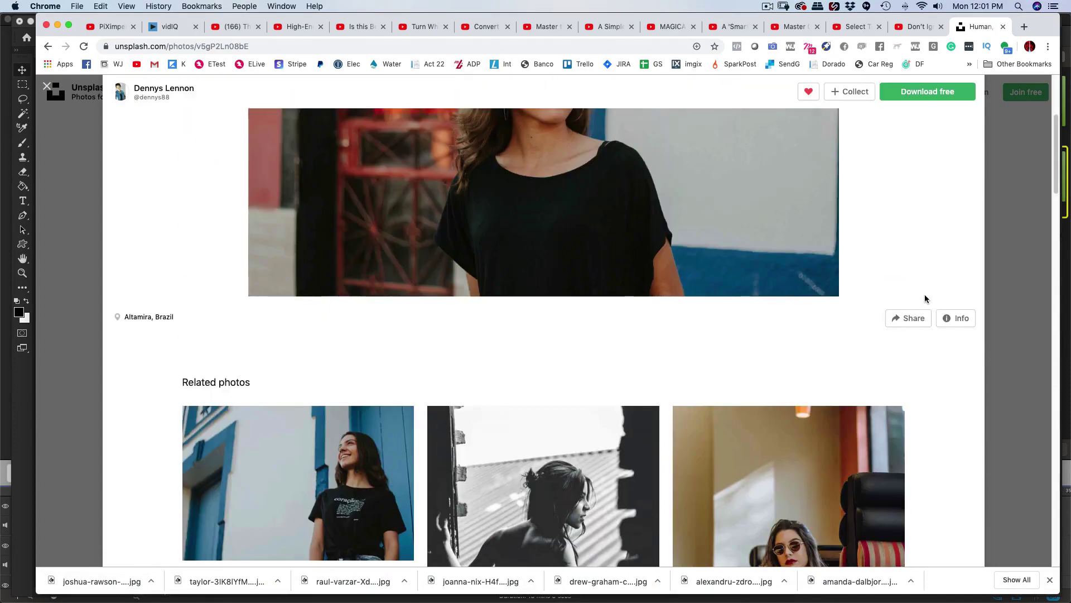
pyautogui.scroll(-4, 925, 299)
pyautogui.scroll(8, 925, 299)
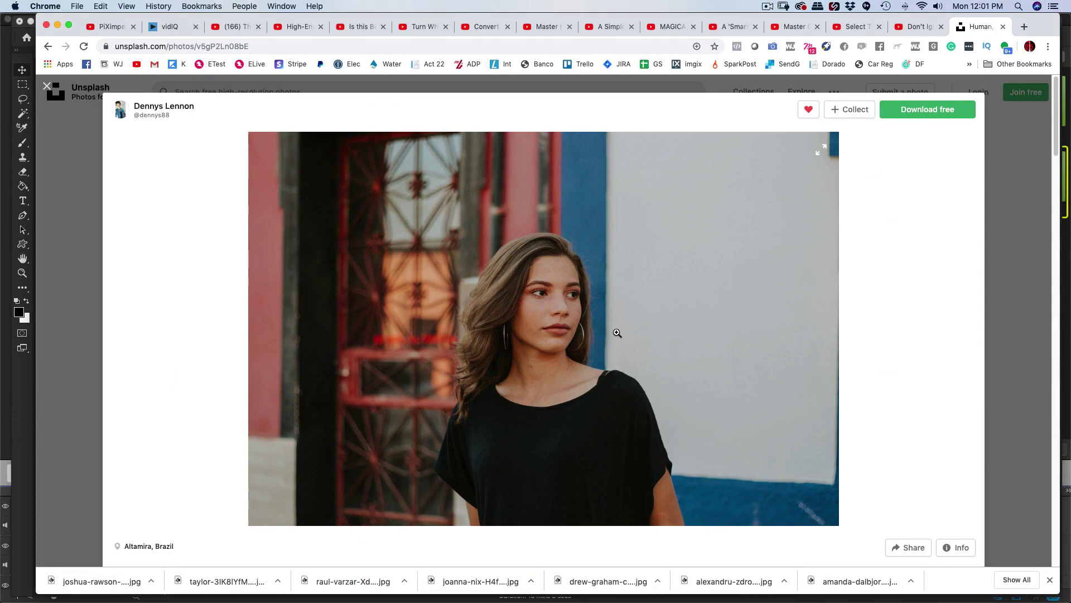
pyautogui.scroll(-12, 705, 292)
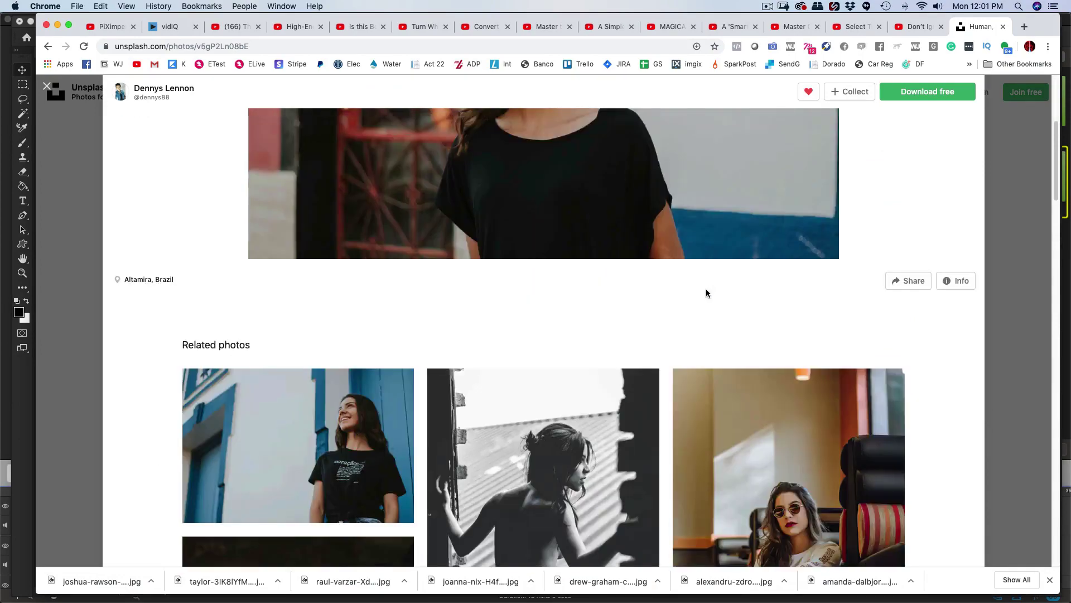
pyautogui.scroll(-4, 707, 293)
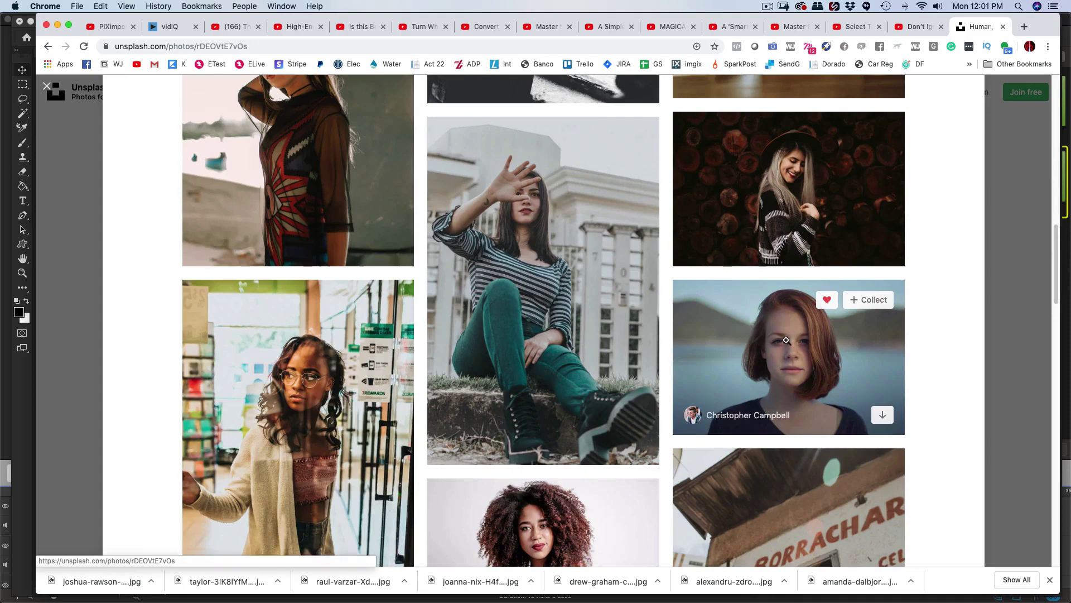
pyautogui.click(787, 341)
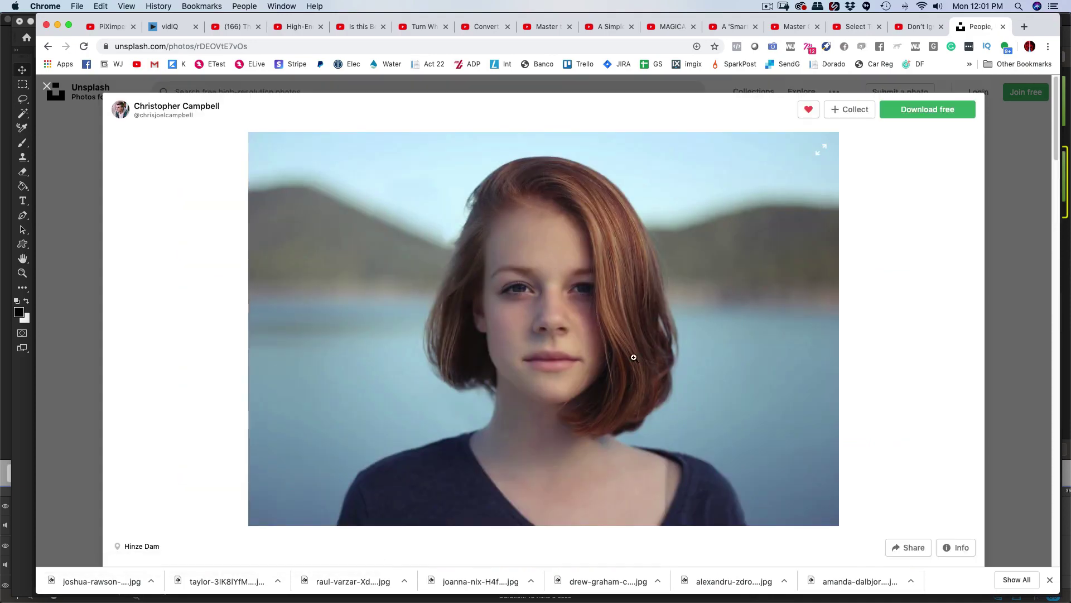
# - Switch between the Unsplash photo page and the Photoshop composite, then close the photo viewer
pyautogui.hotkey('ctrl', 'Up')
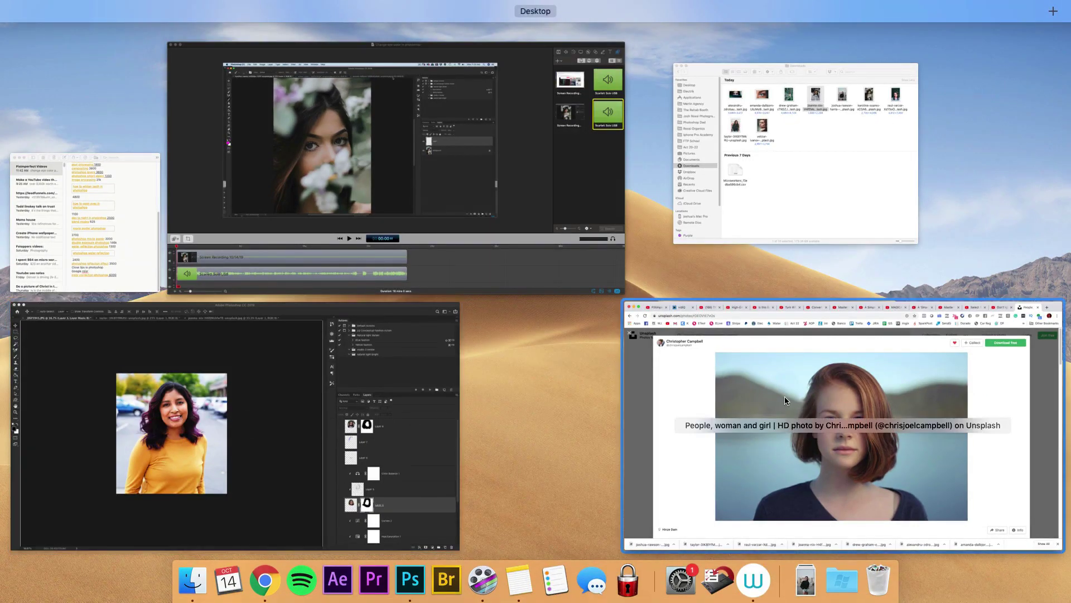
pyautogui.click(846, 400)
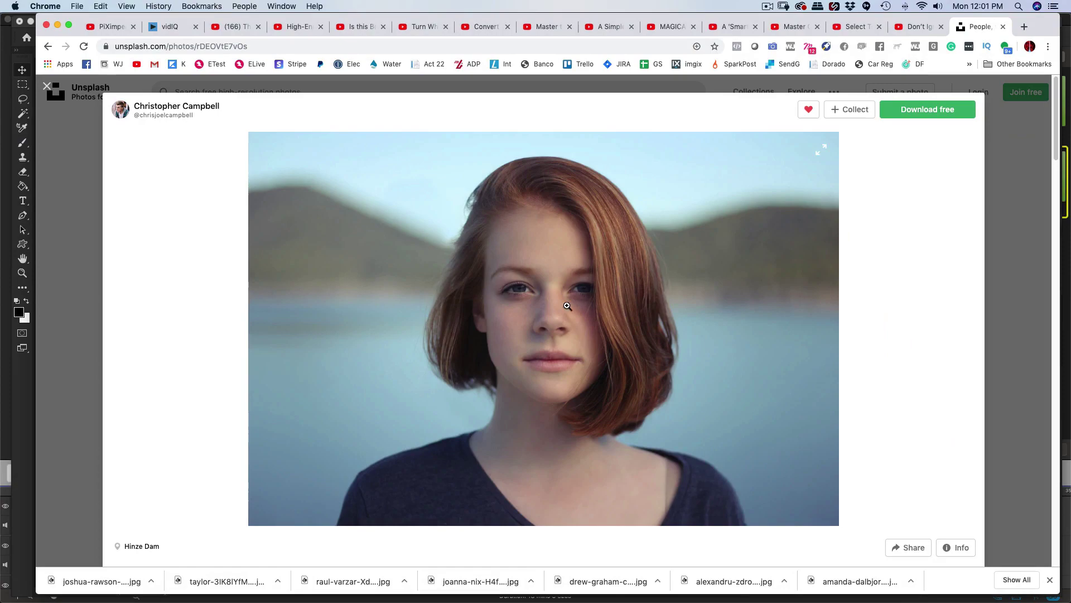
pyautogui.hotkey('ctrl', 'Up')
pyautogui.click(474, 346)
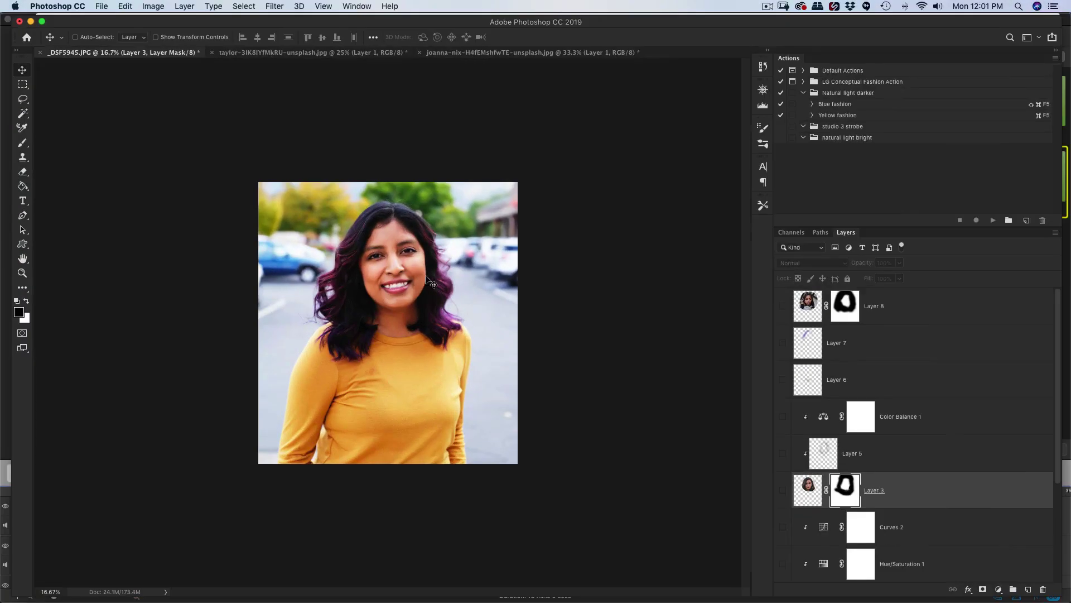
pyautogui.hotkey('ctrl', 'Up')
pyautogui.click(698, 280)
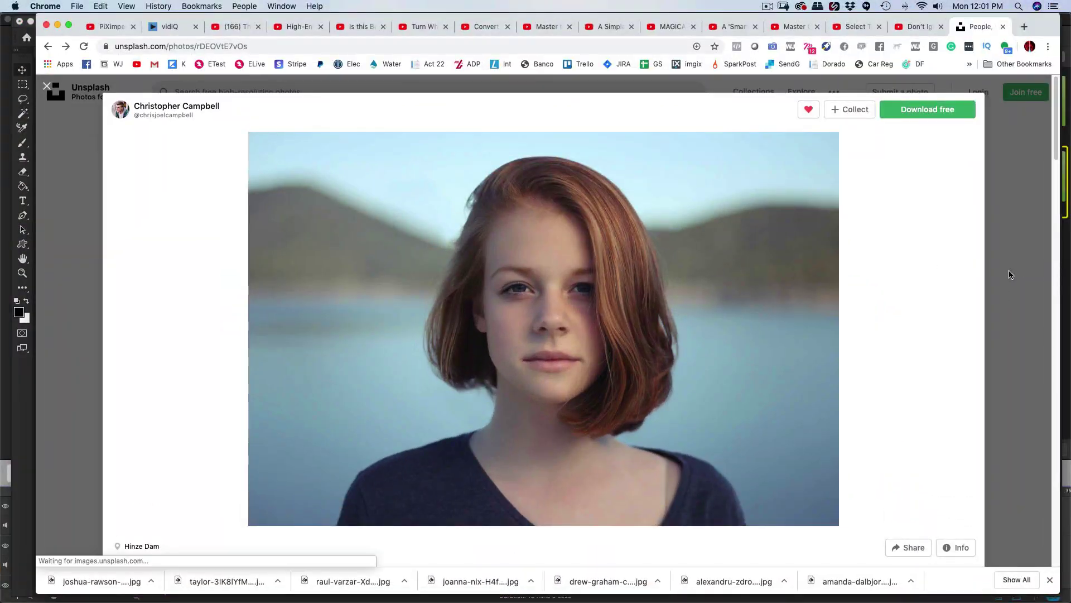
pyautogui.press('Escape')
# - Open the photo of the girl in the black top, browse further results, then return to Photoshop
pyautogui.scroll(-1, 489, 369)
pyautogui.click(357, 279)
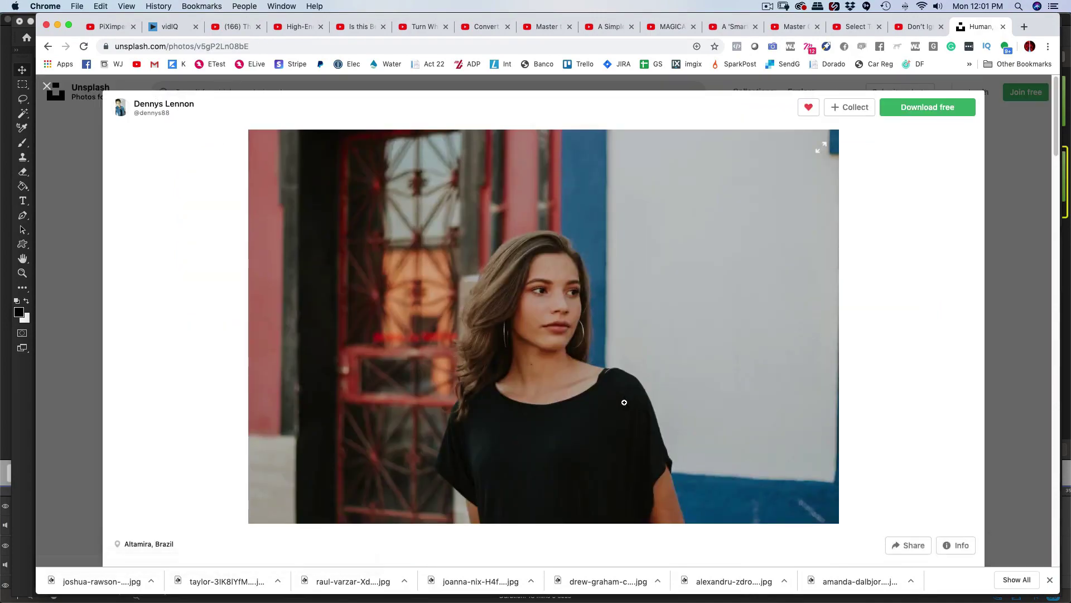
pyautogui.scroll(-3, 558, 391)
pyautogui.scroll(-15, 559, 395)
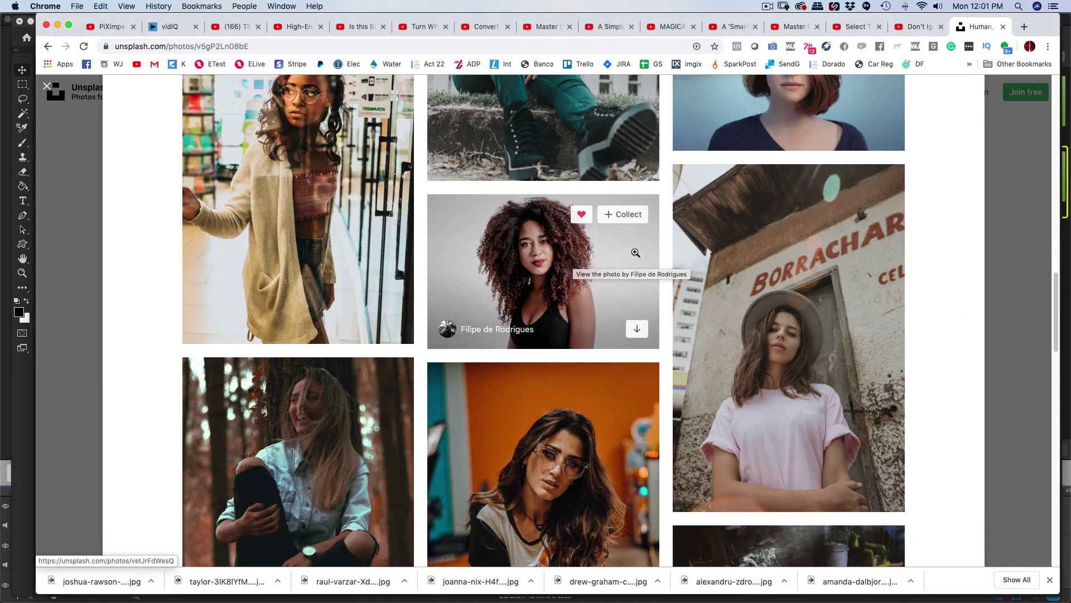
pyautogui.scroll(-2, 658, 298)
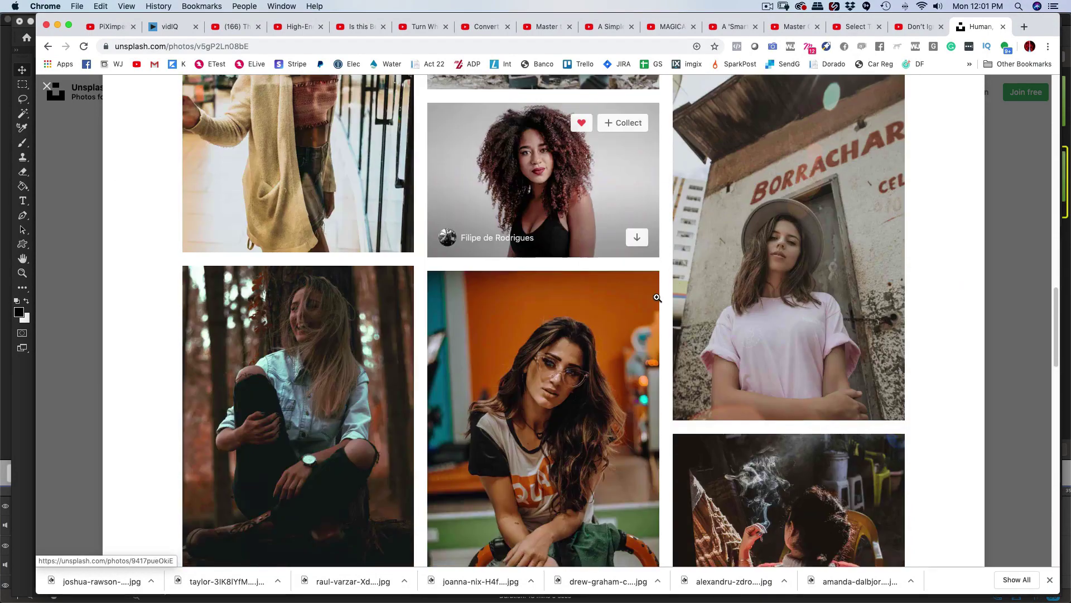
pyautogui.scroll(-2, 657, 297)
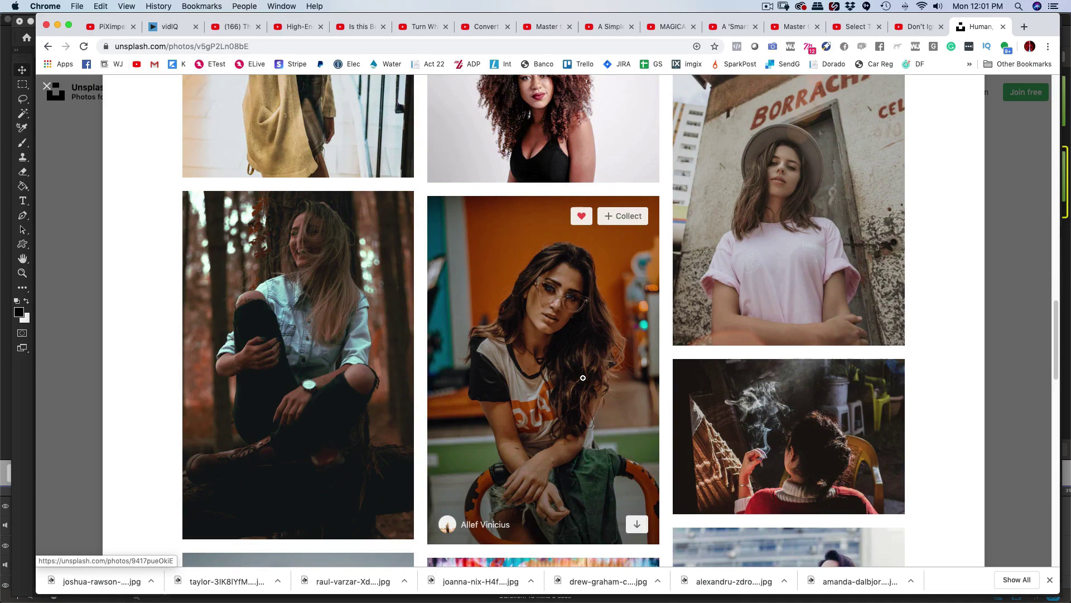
pyautogui.scroll(-1, 756, 158)
pyautogui.scroll(1, 831, 192)
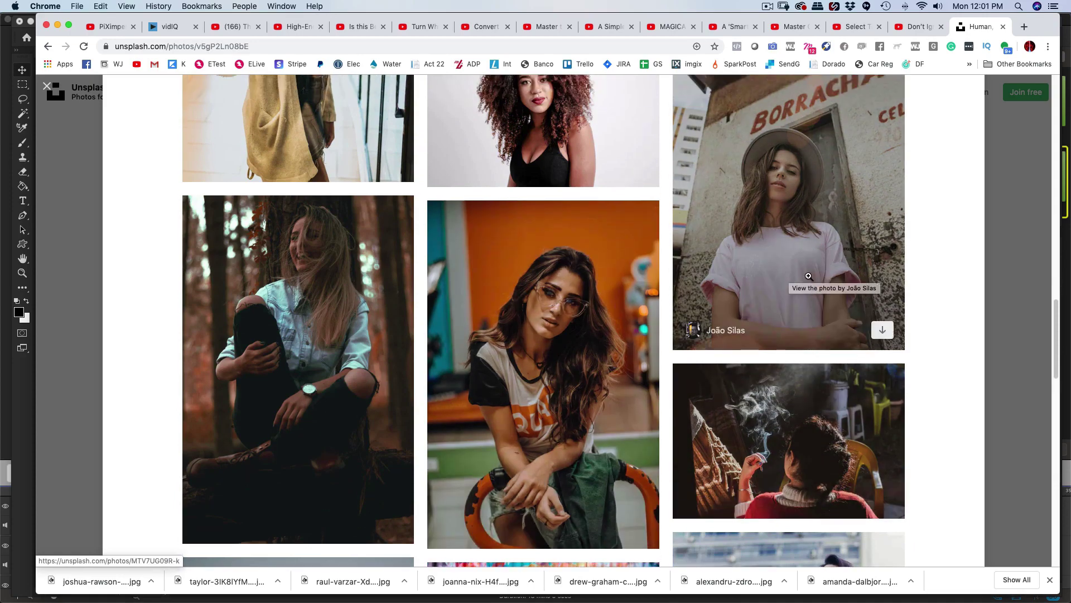
pyautogui.scroll(-10, 545, 272)
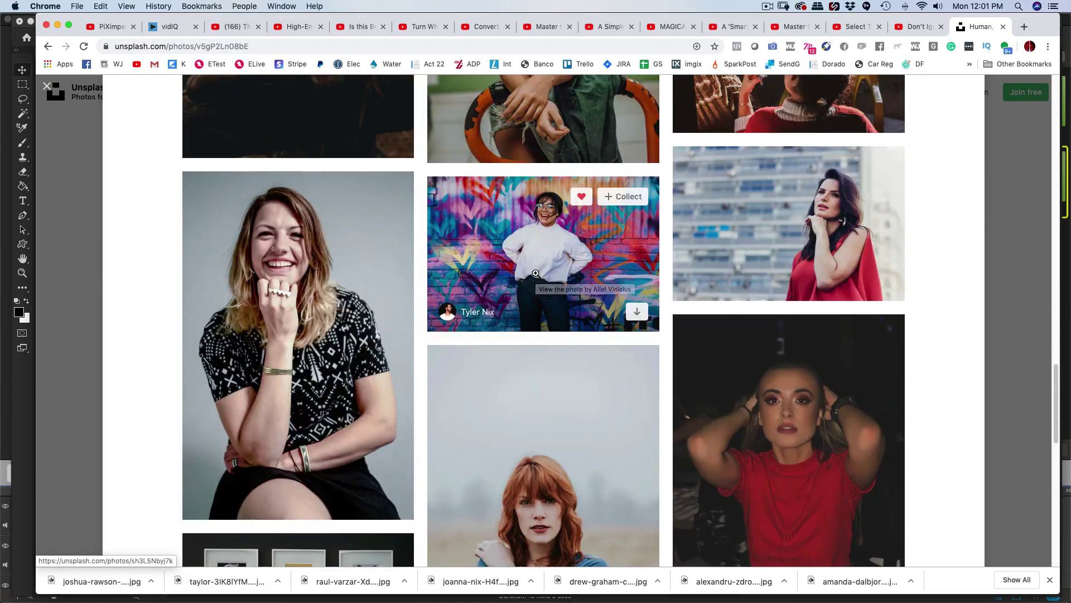
pyautogui.scroll(-1, 544, 272)
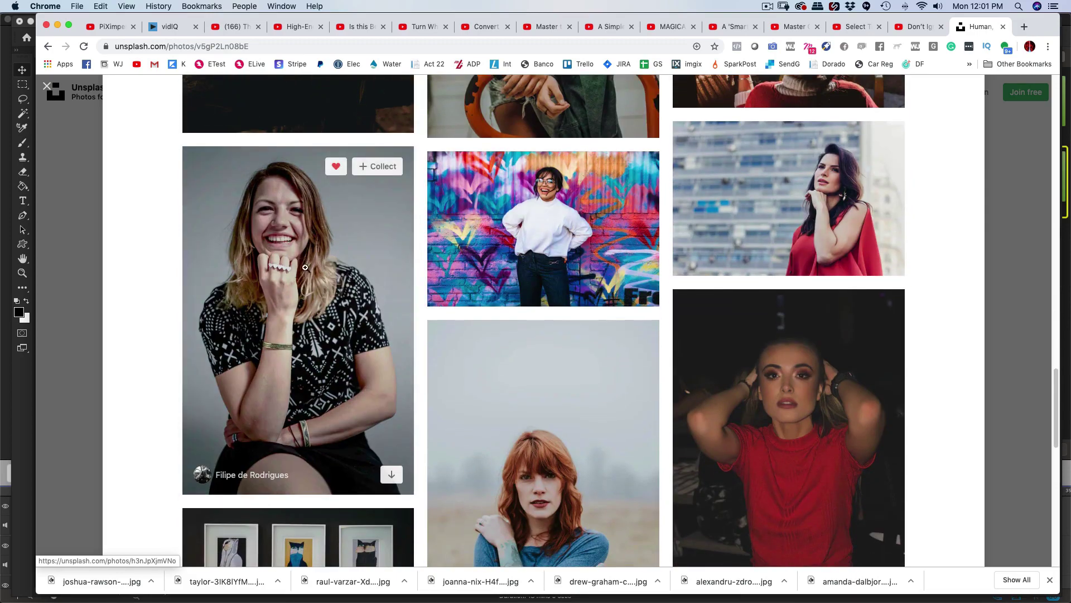
pyautogui.scroll(-5, 541, 223)
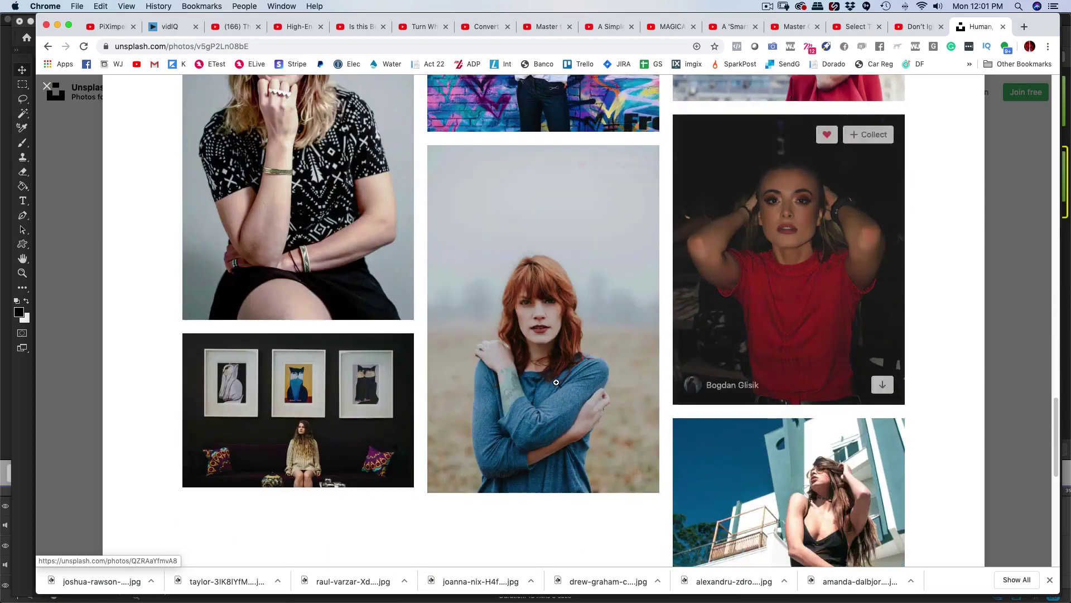
pyautogui.scroll(-5, 665, 347)
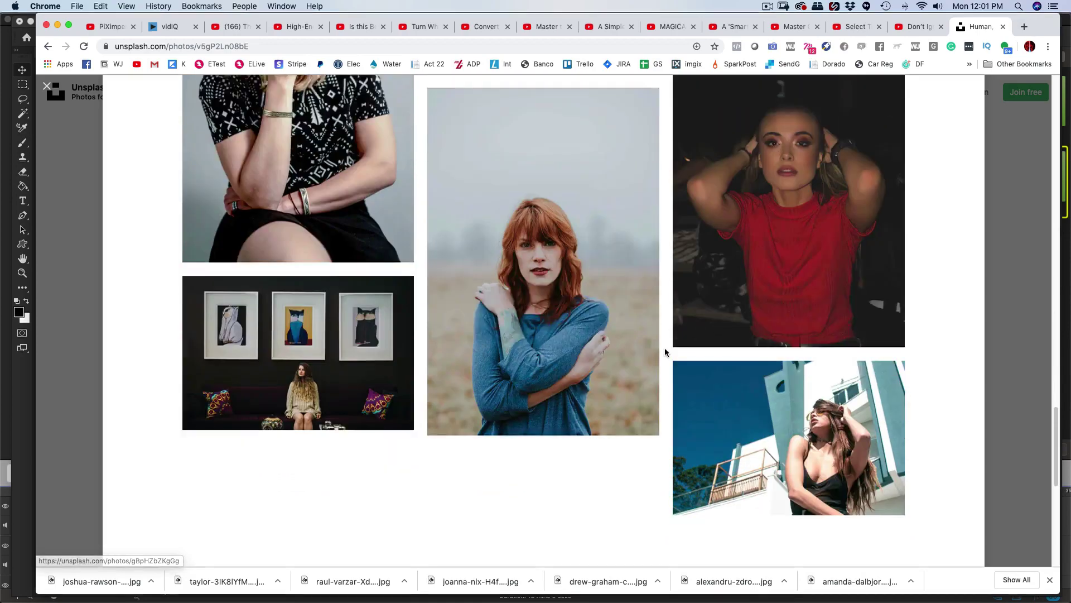
pyautogui.hotkey('ctrl', 'Up')
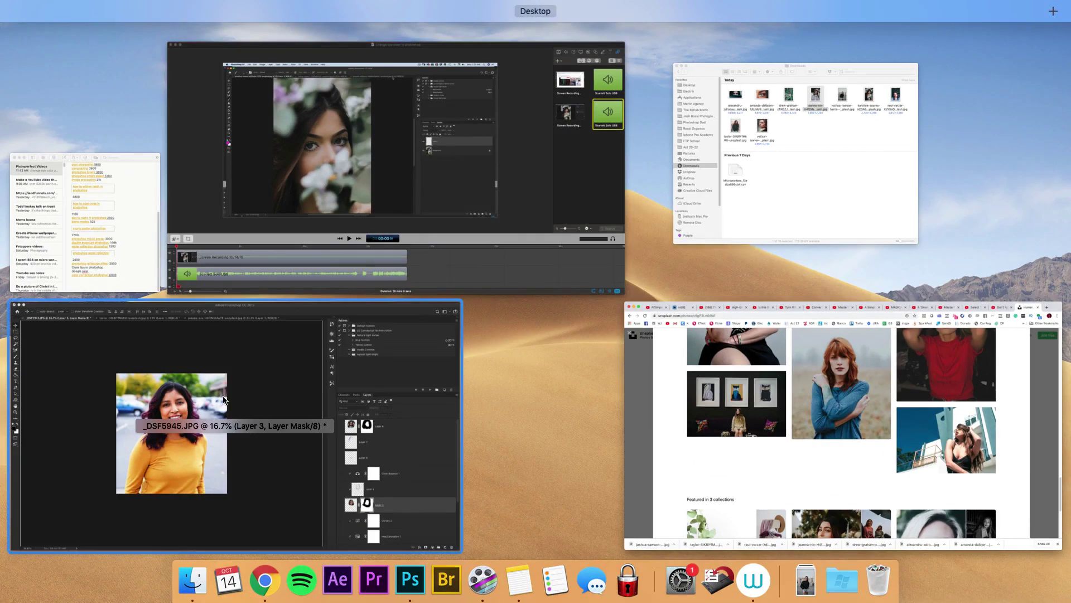
pyautogui.click(229, 424)
# - In the camouflage-jacket woman's photo, zoom out and delete the old Layer 1
pyautogui.click(320, 53)
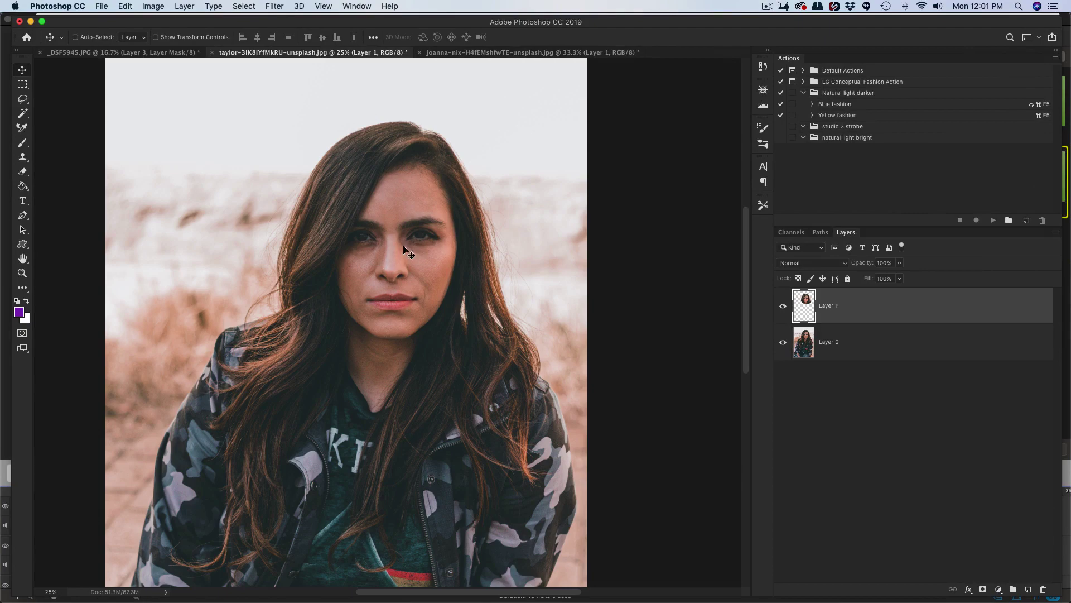
pyautogui.press('super+minus')
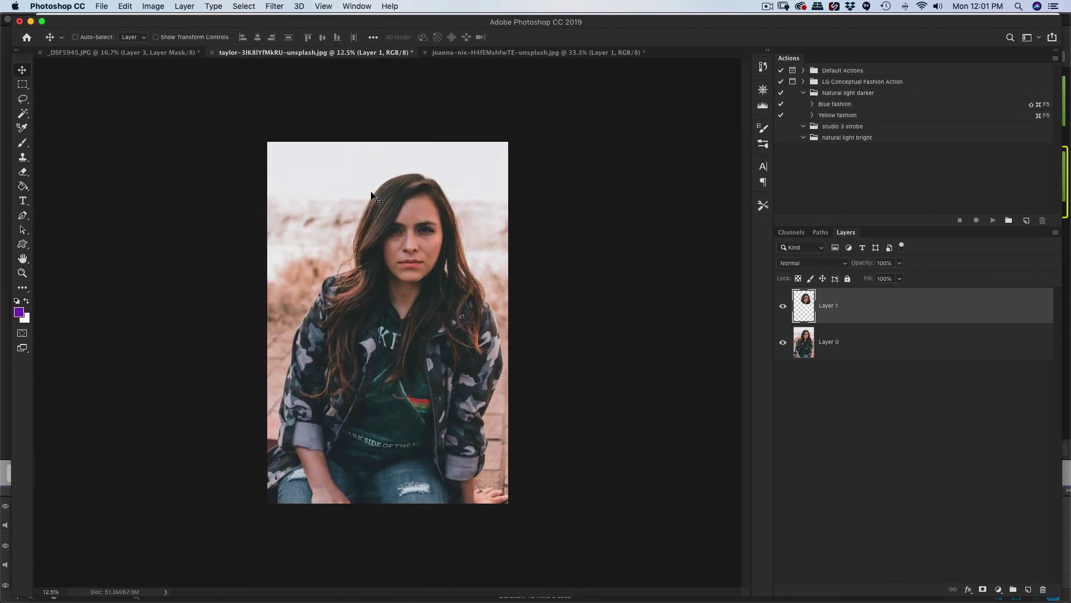
pyautogui.press('super+e')
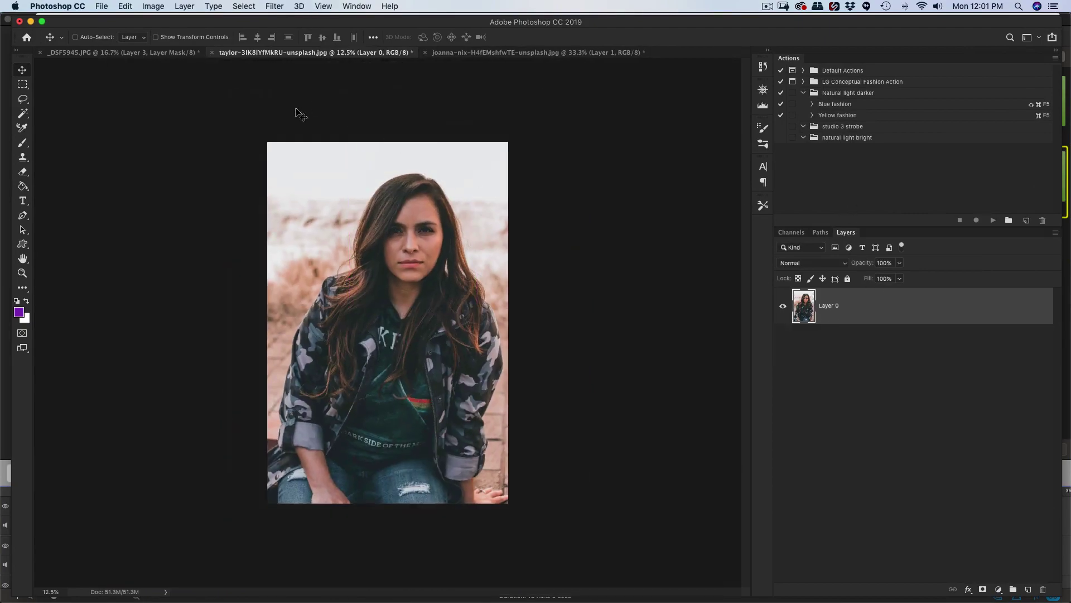
# - Lasso around the woman's head and hair and copy it onto a new layer
pyautogui.press('l')
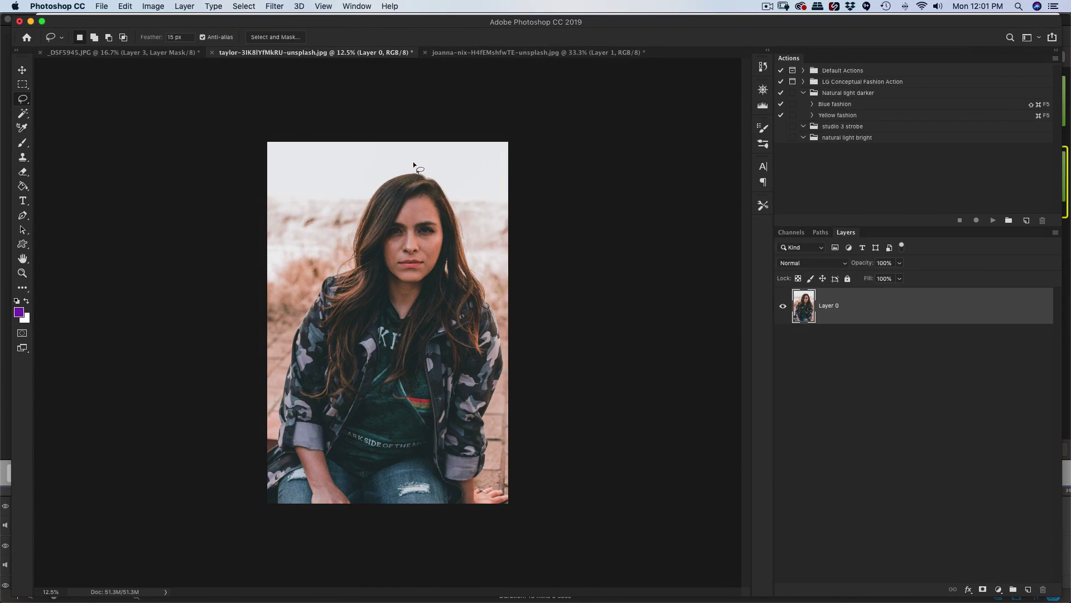
pyautogui.moveTo(400, 160)
pyautogui.mouseDown()
pyautogui.moveTo(345, 184)
pyautogui.moveTo(333, 243)
pyautogui.moveTo(351, 294)
pyautogui.mouseUp()
pyautogui.moveTo(410, 334)
pyautogui.mouseDown()
pyautogui.moveTo(443, 321)
pyautogui.moveTo(475, 278)
pyautogui.mouseUp()
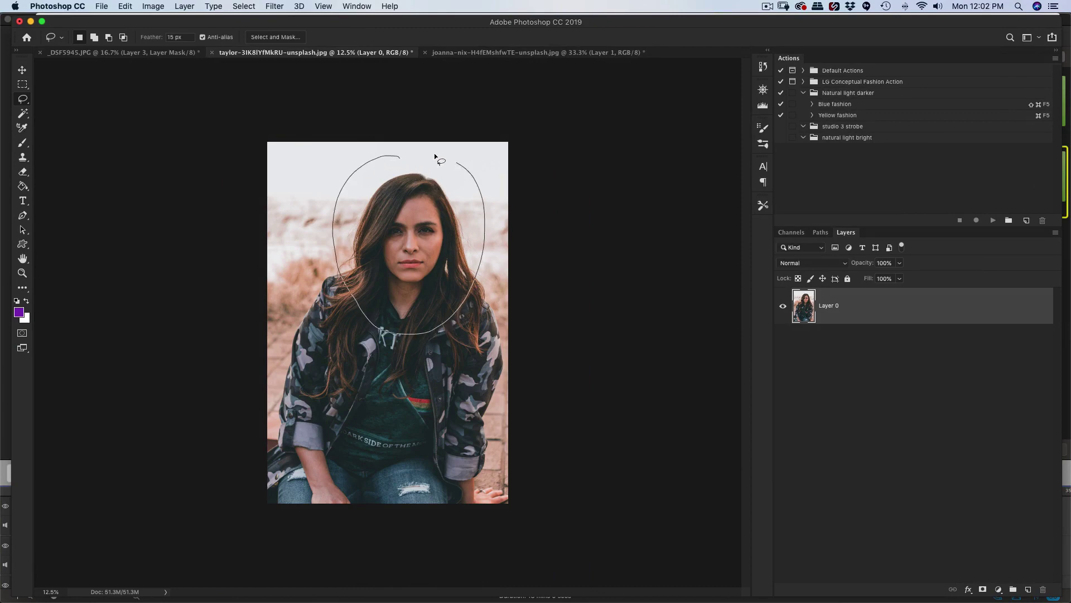
pyautogui.moveTo(434, 153); pyautogui.dragTo(396, 152)
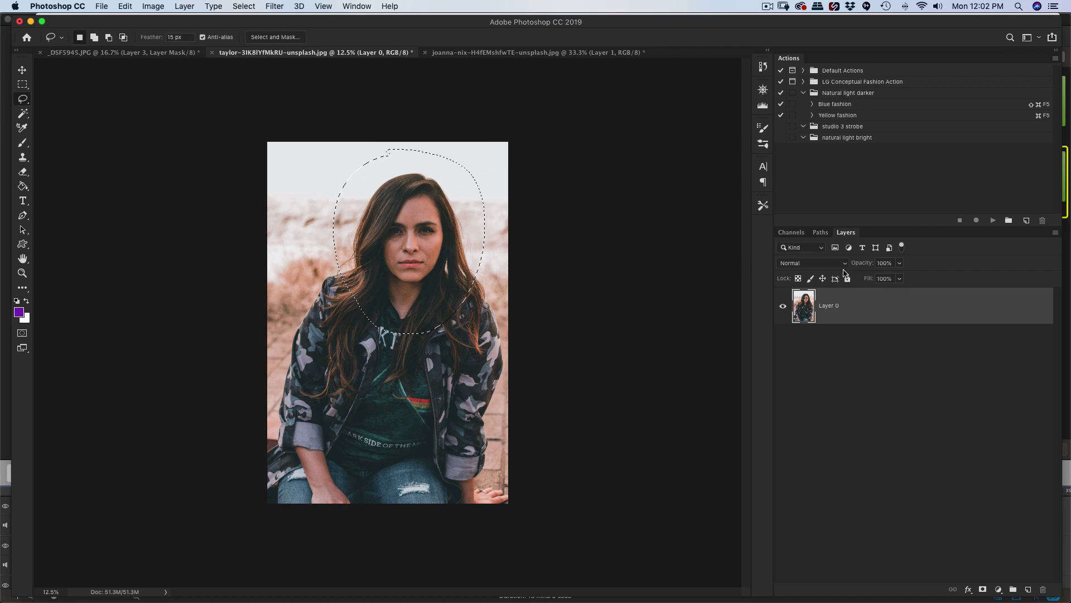
pyautogui.press('super+c')
pyautogui.press('super+v')
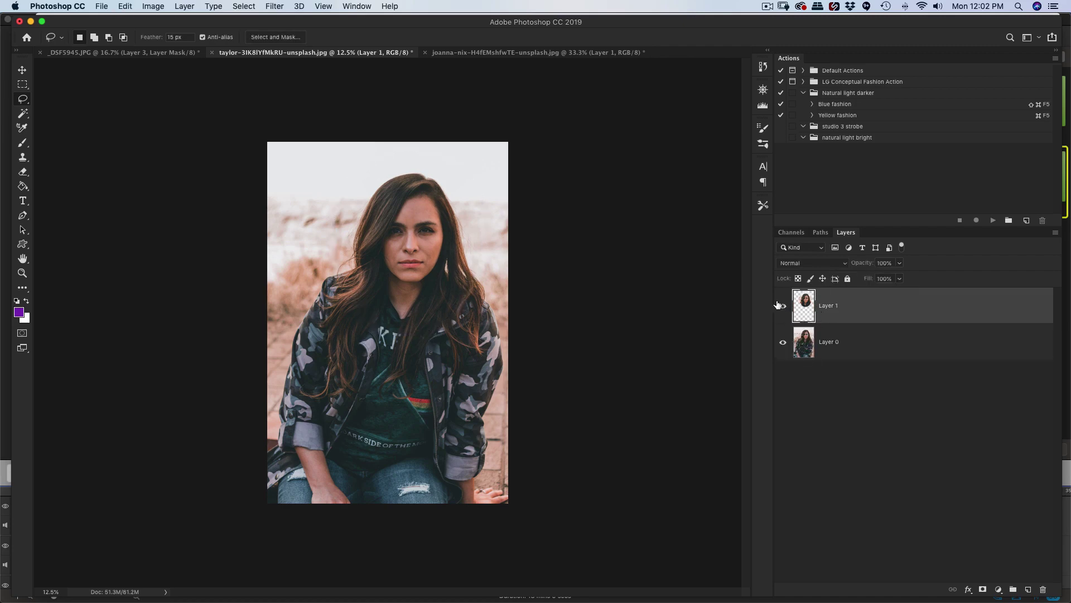
# - Drag the copied head into _DSF5945.JPG as Layer 9, placed just below Layer 8
pyautogui.press('v')
pyautogui.moveTo(413, 262); pyautogui.dragTo(178, 54)
pyautogui.moveTo(360, 205); pyautogui.dragTo(363, 208)
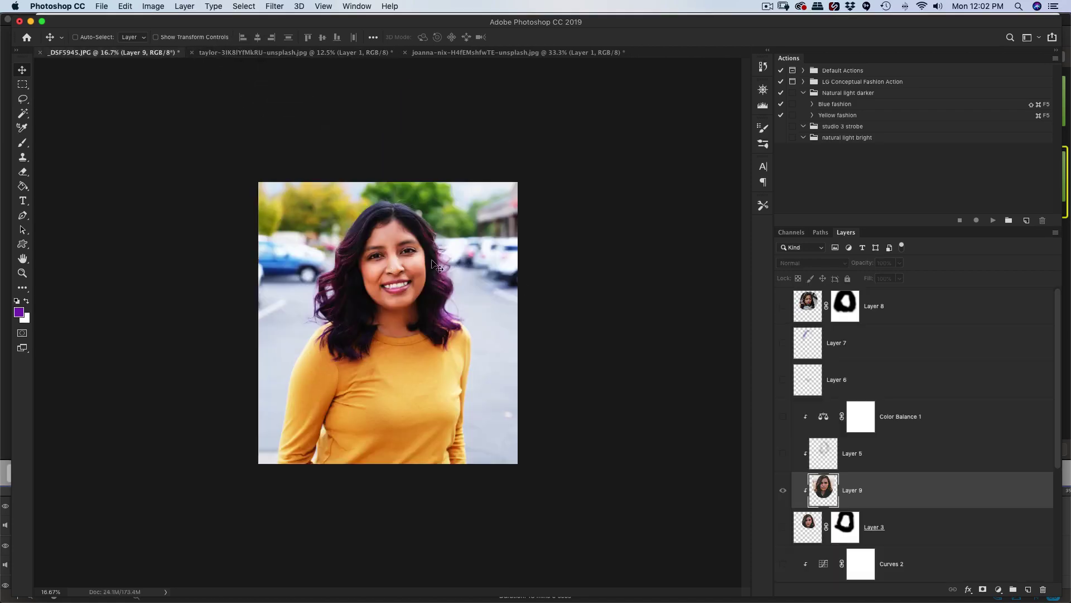
pyautogui.click(783, 305)
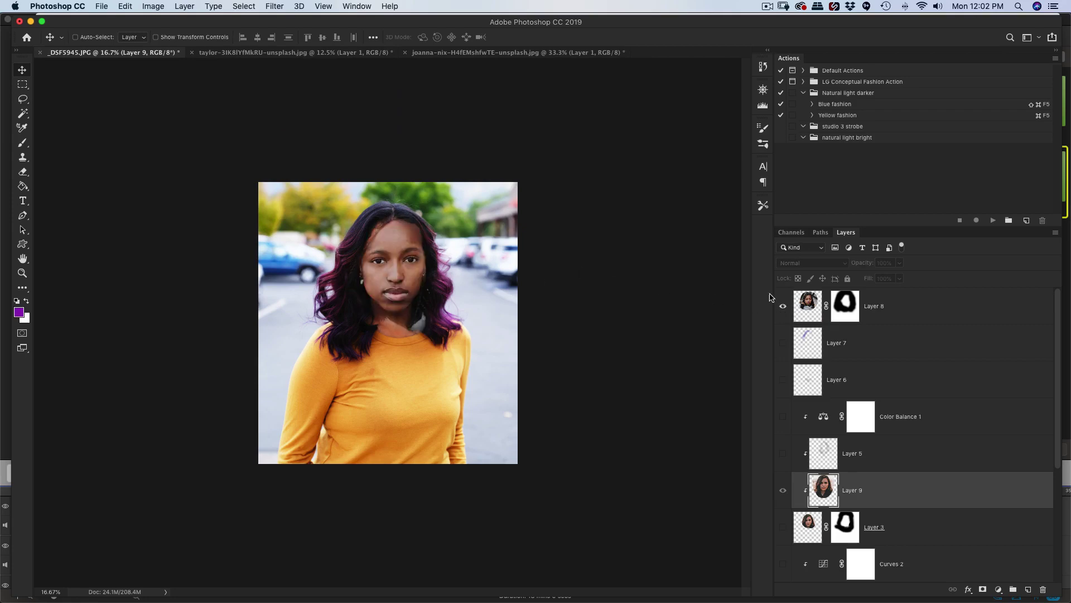
pyautogui.moveTo(824, 490); pyautogui.dragTo(783, 357)
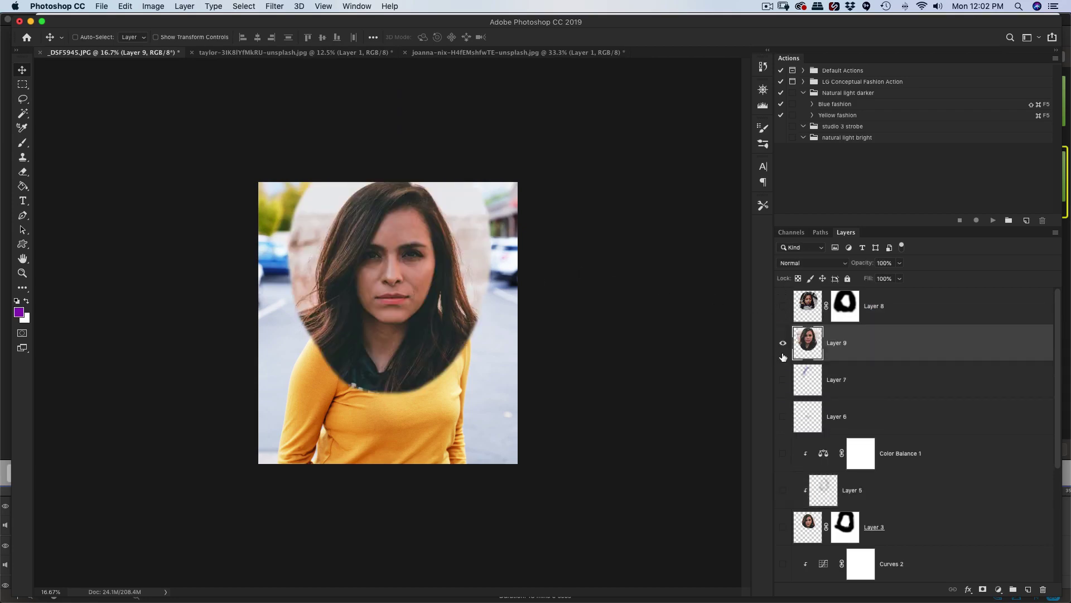
pyautogui.moveTo(464, 259); pyautogui.dragTo(426, 316)
# - Scale Layer 9 to about 77% and position it over the woman's face
pyautogui.press('super+t')
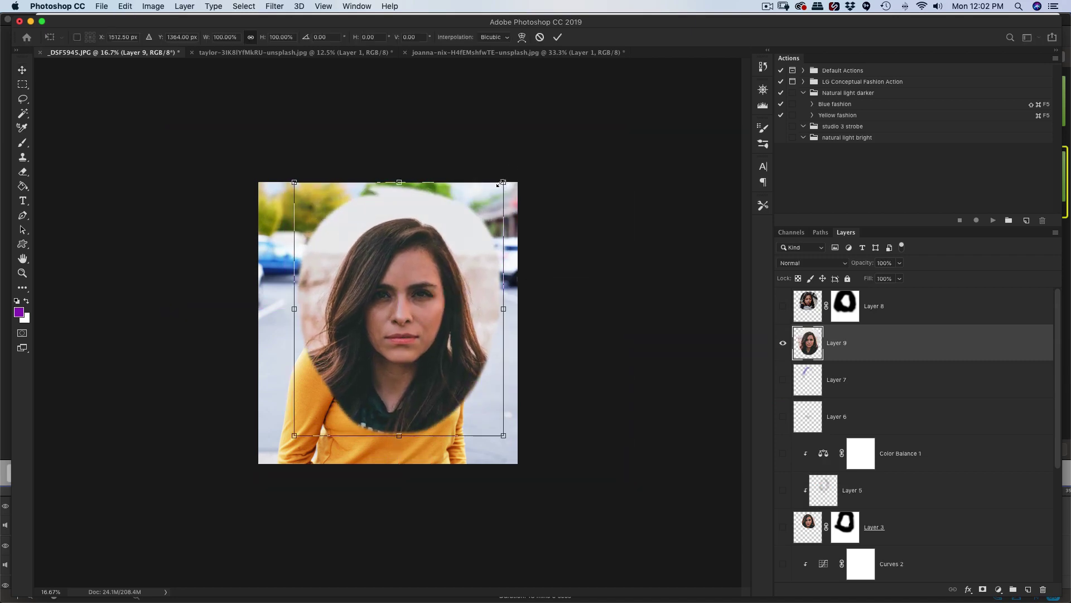
pyautogui.moveTo(499, 184); pyautogui.dragTo(450, 248)
pyautogui.moveTo(418, 316); pyautogui.dragTo(533, 244)
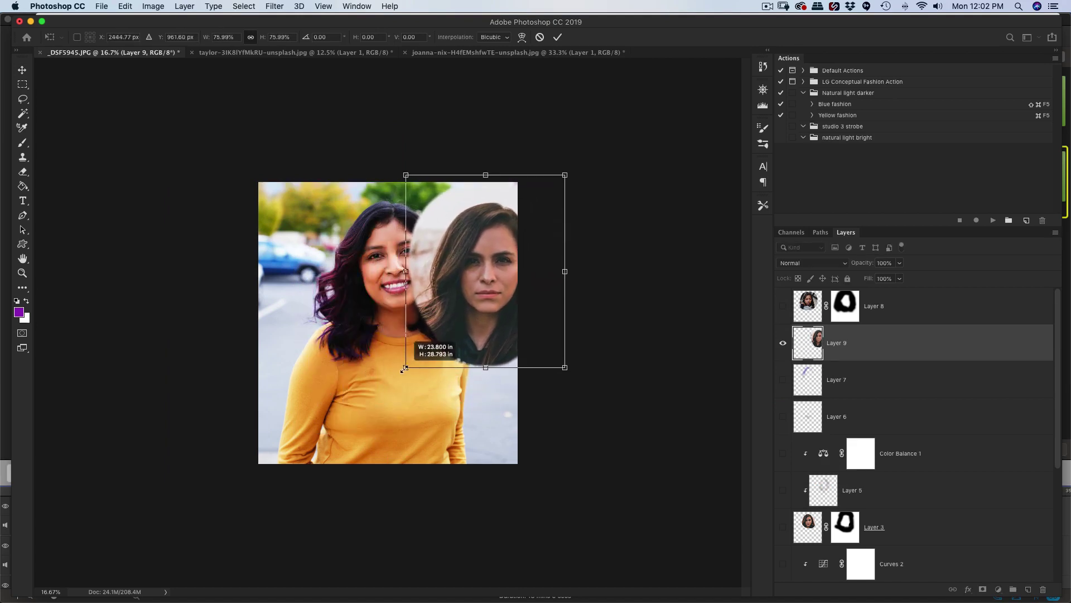
pyautogui.moveTo(405, 369); pyautogui.dragTo(403, 370)
pyautogui.moveTo(522, 271); pyautogui.dragTo(423, 271)
pyautogui.press('Return')
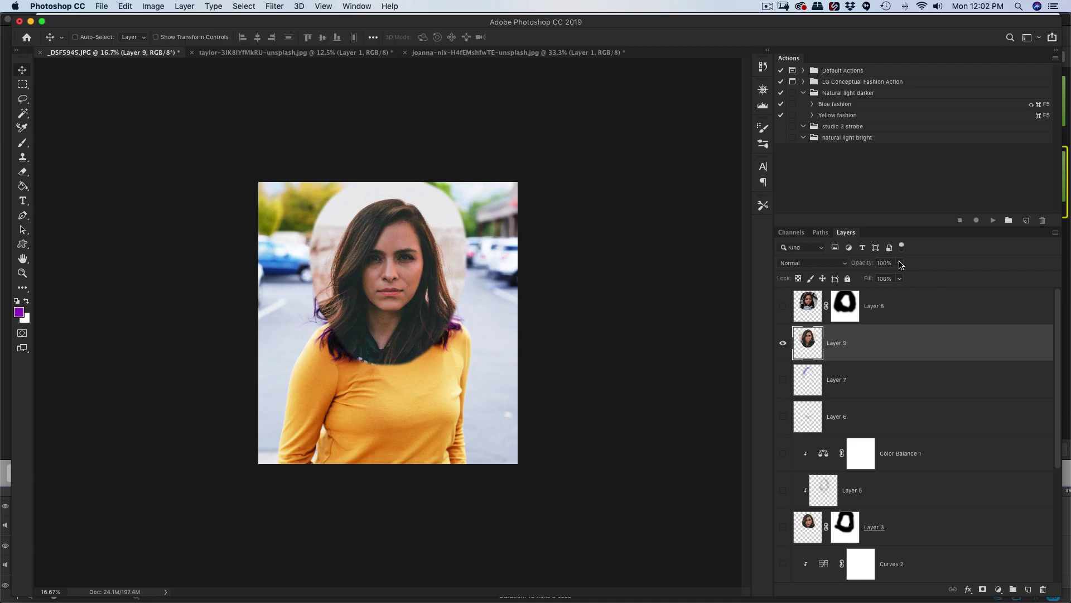
# - At 45% opacity, rotate the head about -7° to align features, then restore 100% opacity
pyautogui.click(899, 265)
pyautogui.moveTo(872, 279); pyautogui.dragTo(871, 279)
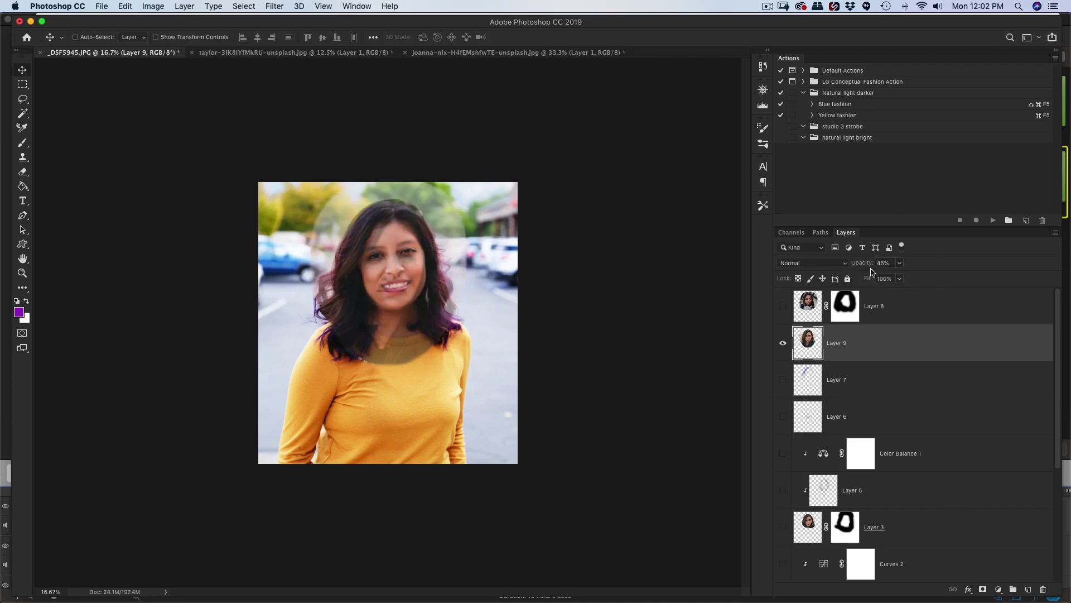
pyautogui.press('super+plus')
pyautogui.press('super+plus')
pyautogui.moveTo(380, 234); pyautogui.dragTo(430, 231)
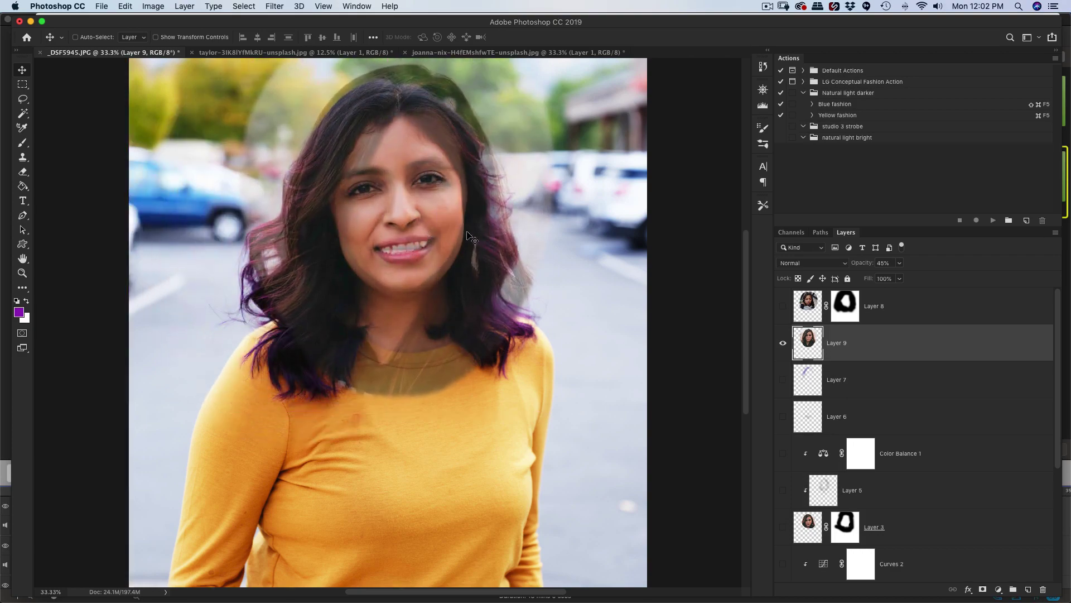
pyautogui.press('super+t')
pyautogui.moveTo(579, 237); pyautogui.dragTo(594, 216)
pyautogui.moveTo(515, 238); pyautogui.dragTo(514, 236)
pyautogui.press('Return')
pyautogui.moveTo(899, 266); pyautogui.dragTo(965, 276)
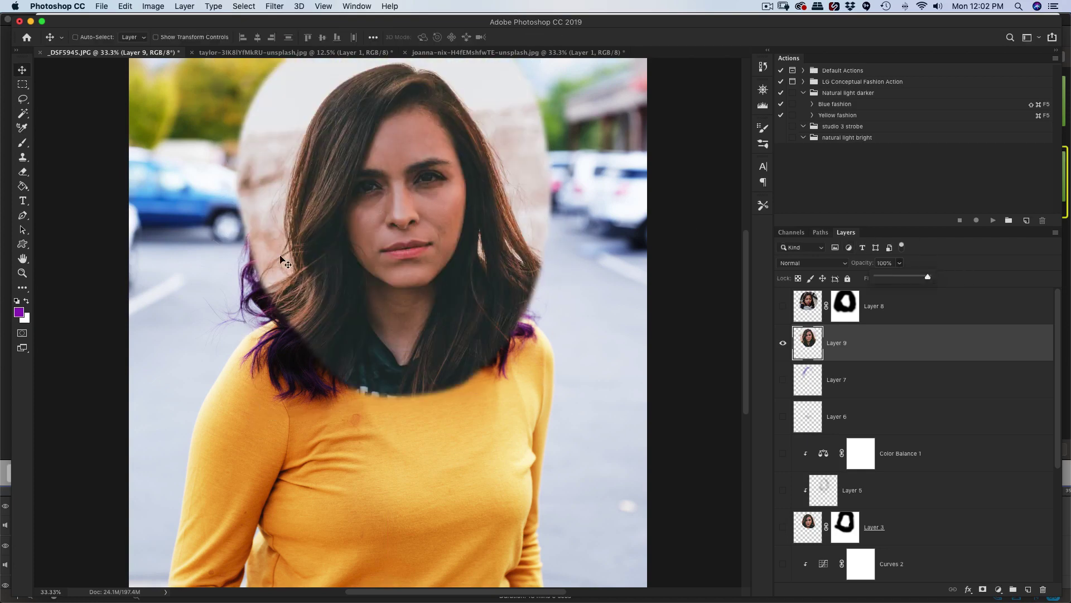
pyautogui.click(783, 345)
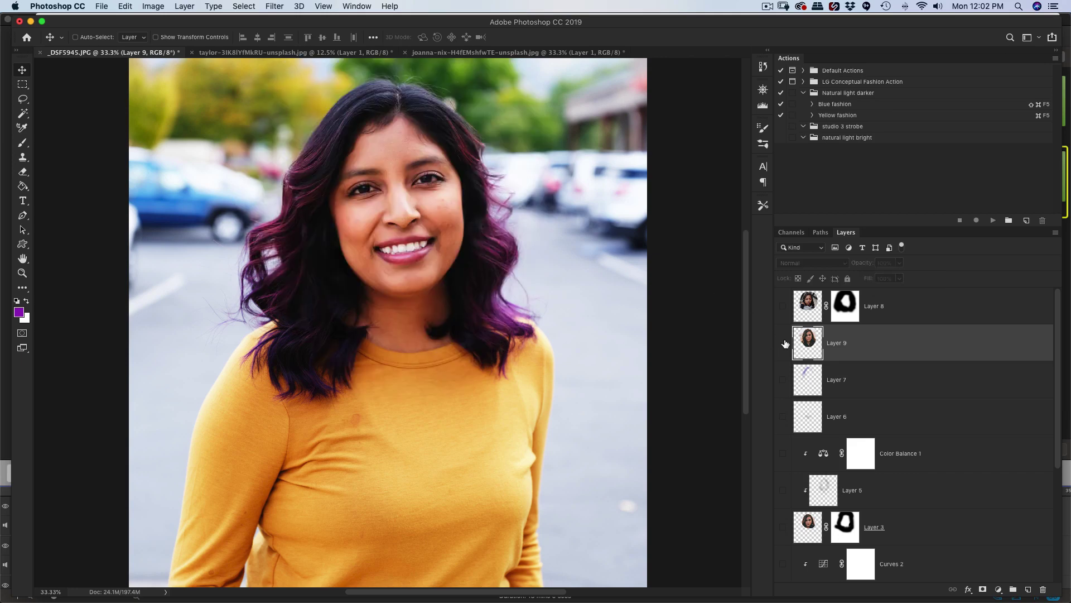
pyautogui.click(785, 345)
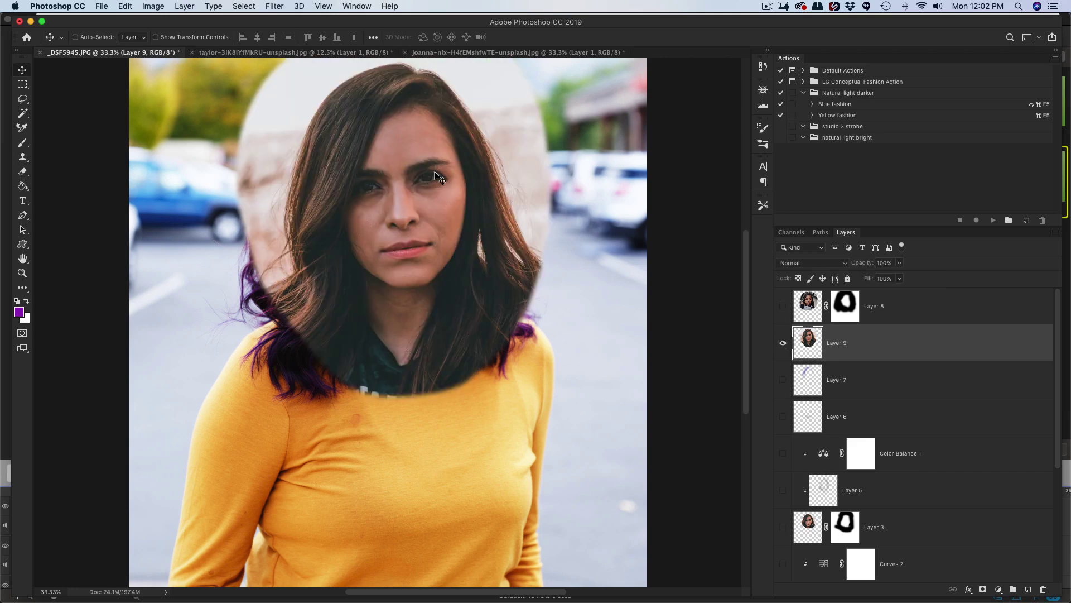
pyautogui.press('super+minus')
pyautogui.press('super+minus')
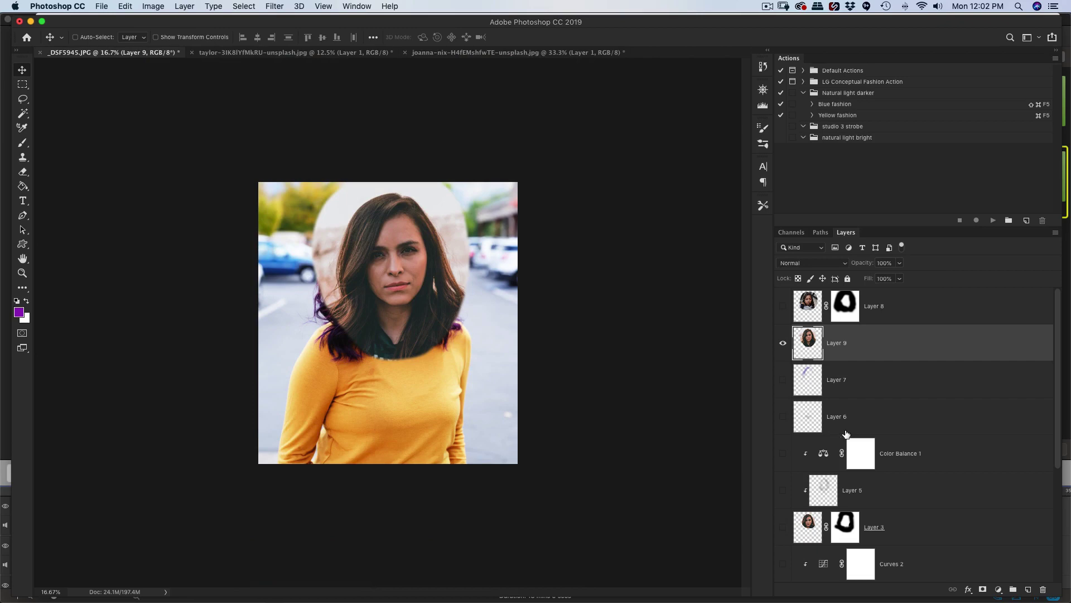
# - Add a mask to Layer 9, revealing the left purple hair and hiding the new hair's top edge
pyautogui.click(983, 590)
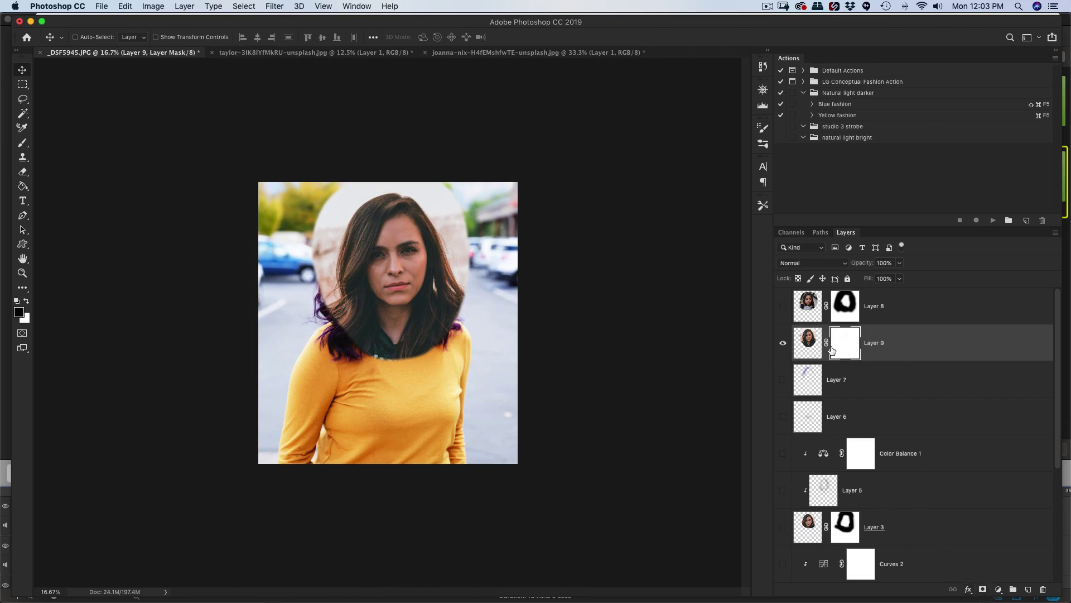
pyautogui.press('b')
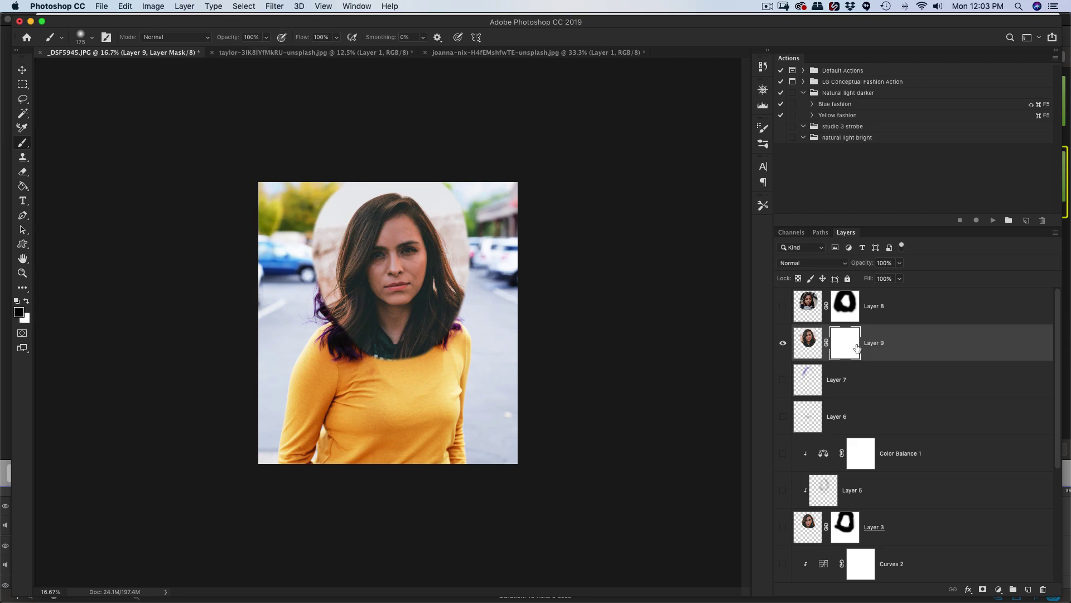
pyautogui.press(']')
pyautogui.press(']')
pyautogui.press(']')
pyautogui.press(']')
pyautogui.press(']')
pyautogui.press(']')
pyautogui.press(']')
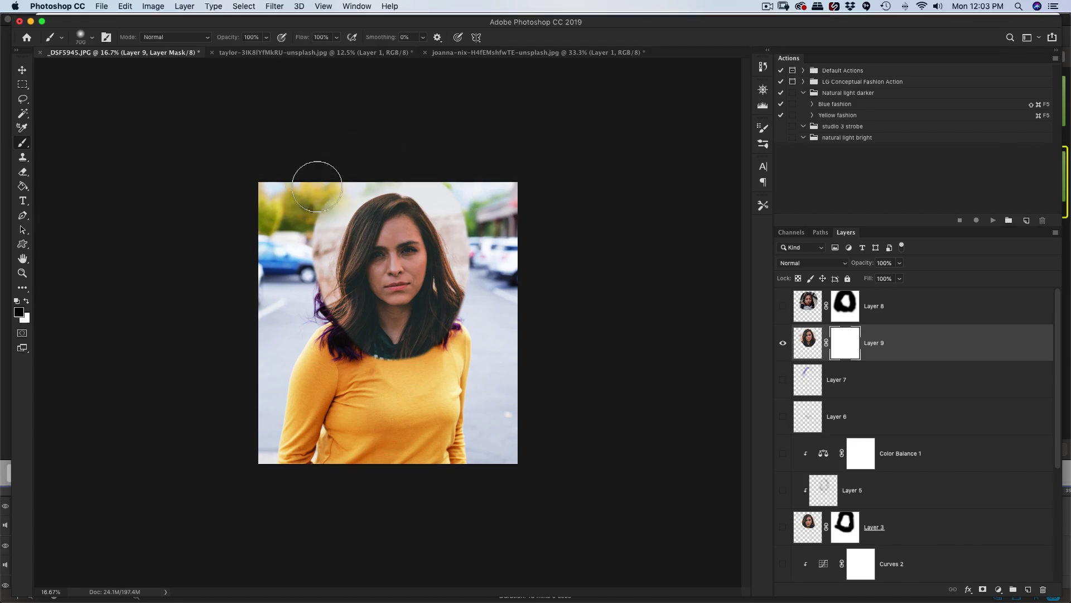
pyautogui.press('[')
pyautogui.press('[')
pyautogui.press('[')
pyautogui.moveTo(337, 217)
pyautogui.mouseDown()
pyautogui.moveTo(319, 292)
pyautogui.moveTo(340, 276)
pyautogui.moveTo(363, 195)
pyautogui.mouseUp()
pyautogui.press('super+equal')
pyautogui.press('super+equal')
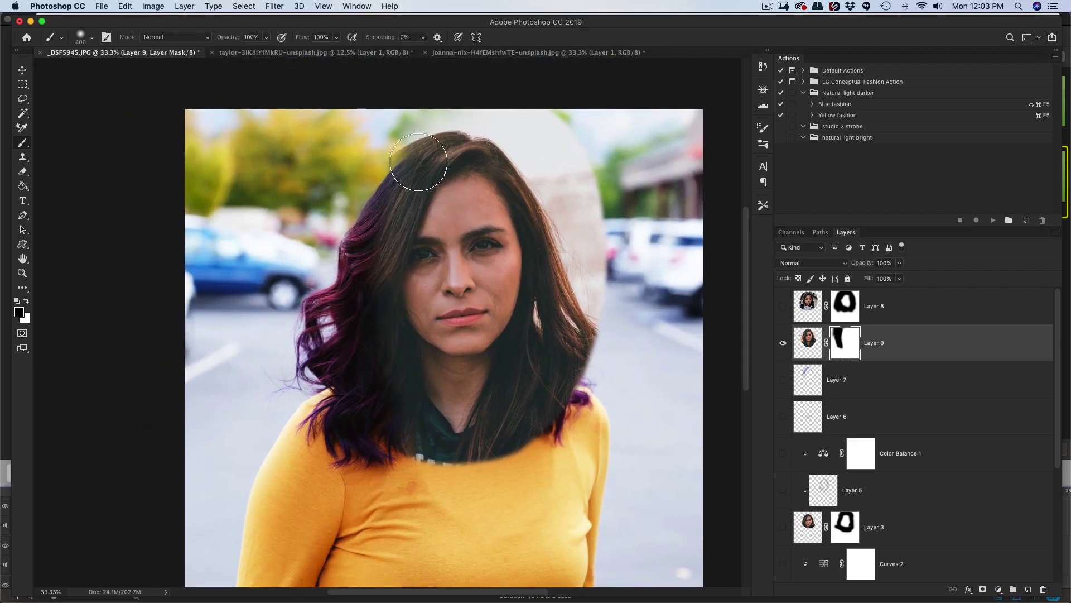
pyautogui.press('[')
pyautogui.press('[')
pyautogui.moveTo(394, 124)
pyautogui.mouseDown()
pyautogui.moveTo(471, 98)
pyautogui.moveTo(378, 133)
pyautogui.moveTo(421, 116)
pyautogui.moveTo(563, 134)
pyautogui.moveTo(536, 161)
pyautogui.moveTo(517, 141)
pyautogui.moveTo(544, 159)
pyautogui.moveTo(571, 243)
pyautogui.moveTo(523, 142)
pyautogui.moveTo(585, 237)
pyautogui.moveTo(598, 215)
pyautogui.moveTo(595, 133)
pyautogui.moveTo(586, 238)
pyautogui.mouseUp()
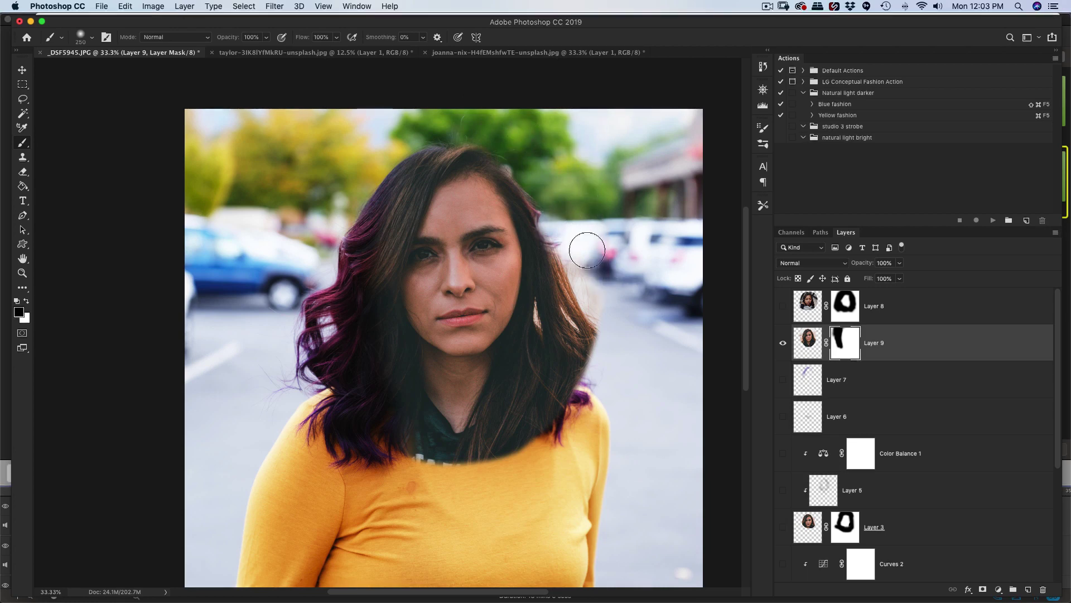
# - Reveal the right-side purple hair, then paint the face mask with a 700 px brush at 16% opacity
pyautogui.click(783, 342)
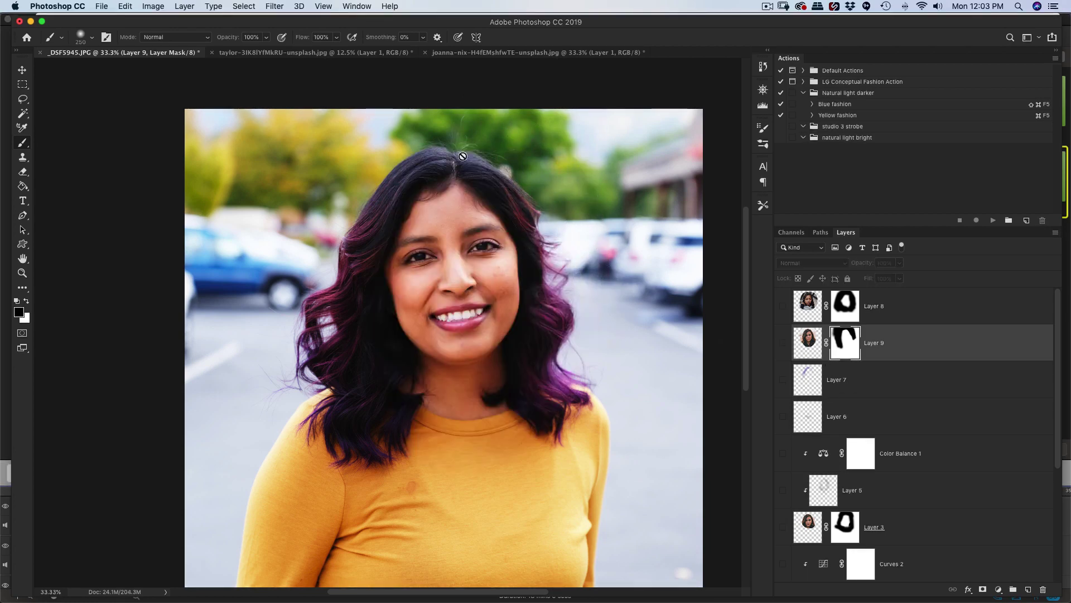
pyautogui.click(782, 343)
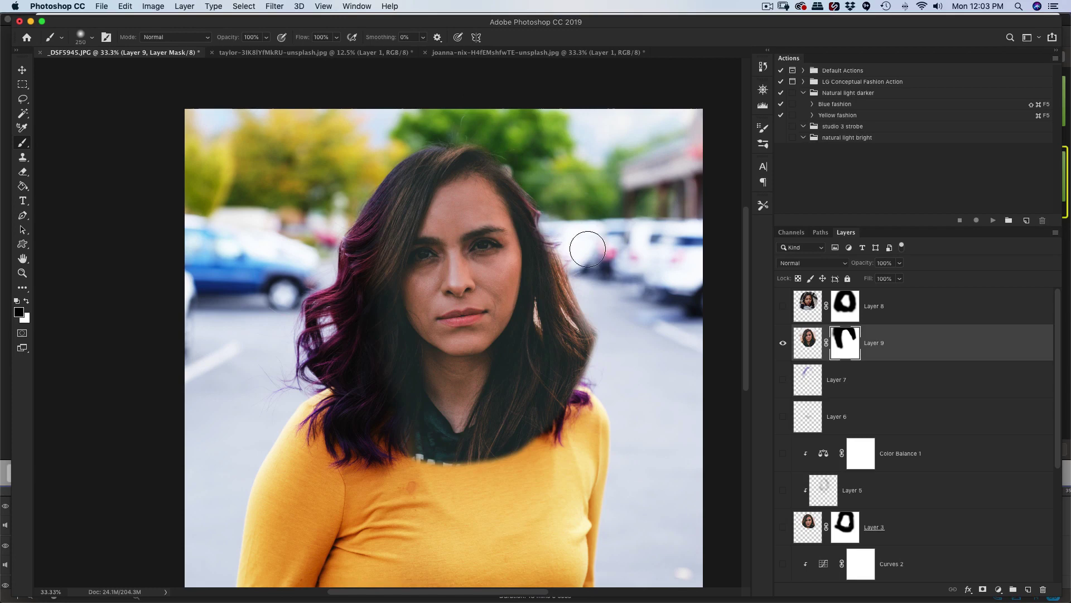
pyautogui.moveTo(566, 251)
pyautogui.mouseDown()
pyautogui.moveTo(569, 402)
pyautogui.moveTo(569, 295)
pyautogui.moveTo(502, 441)
pyautogui.moveTo(523, 446)
pyautogui.moveTo(474, 435)
pyautogui.moveTo(522, 396)
pyautogui.moveTo(495, 430)
pyautogui.moveTo(533, 404)
pyautogui.moveTo(424, 453)
pyautogui.moveTo(396, 449)
pyautogui.moveTo(424, 436)
pyautogui.moveTo(429, 419)
pyautogui.moveTo(422, 425)
pyautogui.mouseUp()
pyautogui.press(']')
pyautogui.press(']')
pyautogui.press(']')
pyautogui.press(']')
pyautogui.press(']')
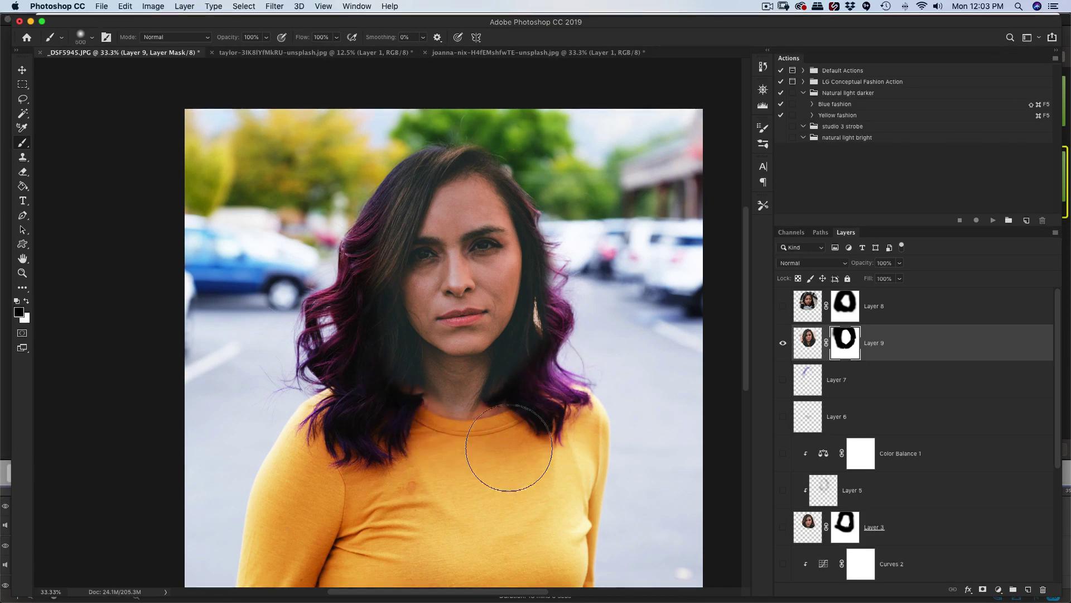
pyautogui.moveTo(497, 454)
pyautogui.mouseDown()
pyautogui.moveTo(466, 466)
pyautogui.moveTo(478, 441)
pyautogui.mouseUp()
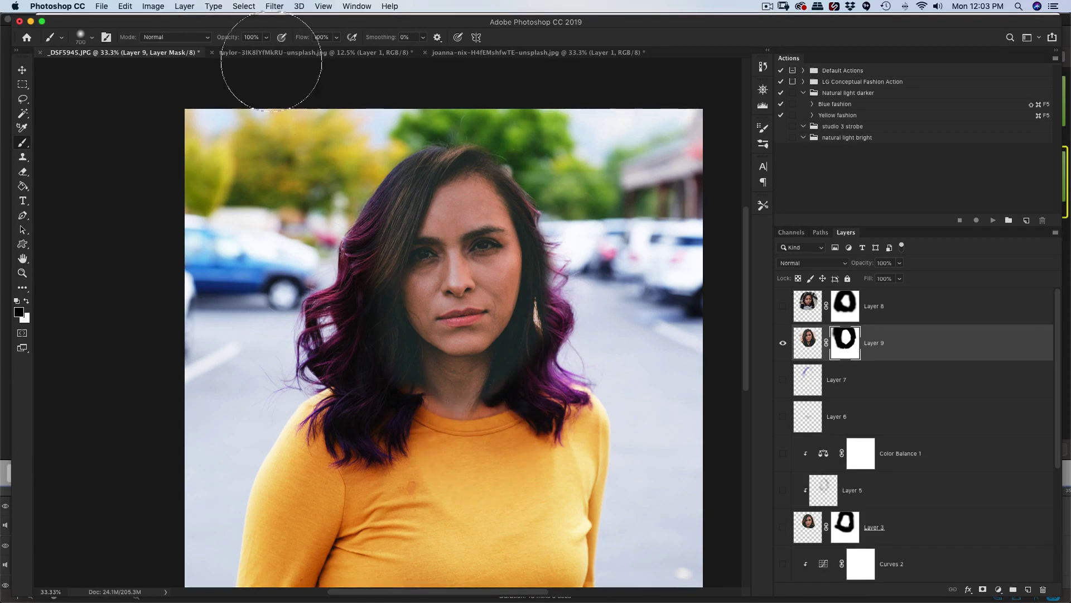
pyautogui.click(266, 37)
pyautogui.moveTo(266, 50)
pyautogui.mouseDown()
pyautogui.moveTo(226, 52)
pyautogui.moveTo(264, 55)
pyautogui.mouseUp()
pyautogui.click(267, 37)
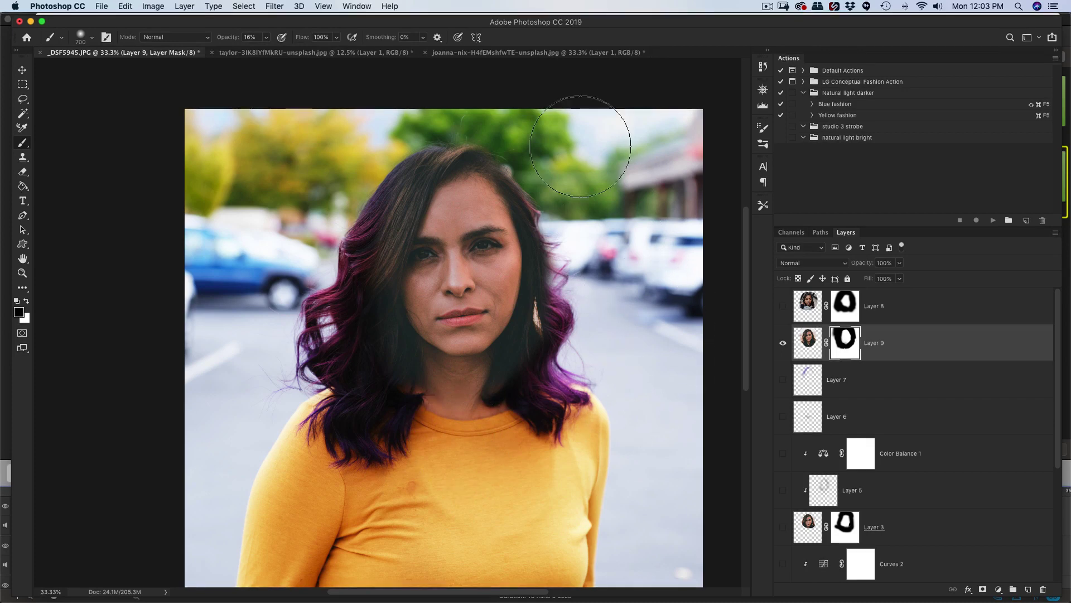
pyautogui.press('[')
pyautogui.press('[')
pyautogui.press('[')
pyautogui.press('[')
pyautogui.press('[')
pyautogui.press('[')
pyautogui.press('[')
pyautogui.press('[')
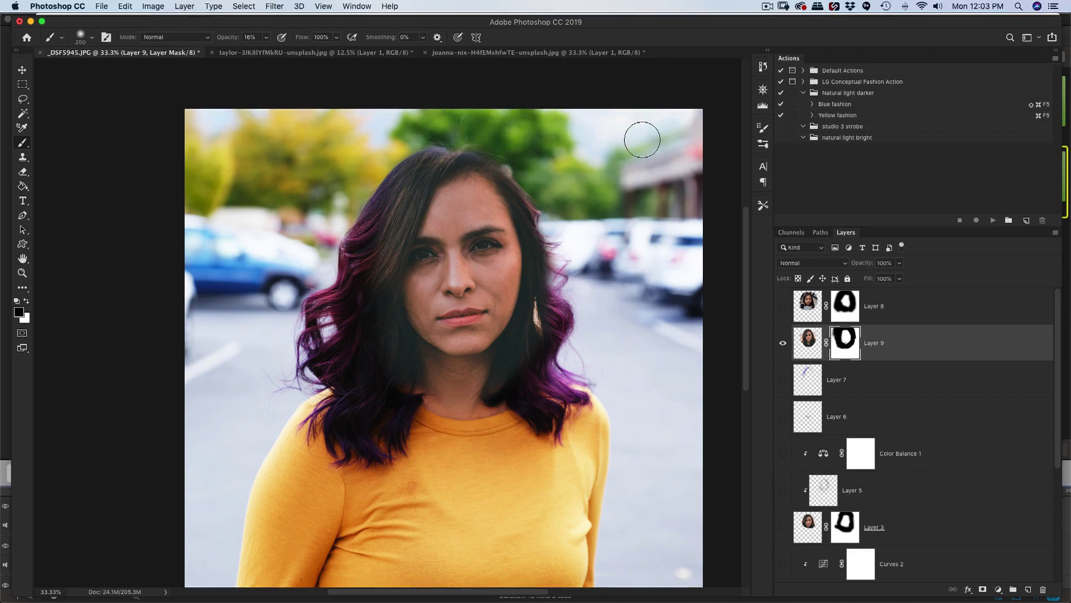
pyautogui.press('super+z')
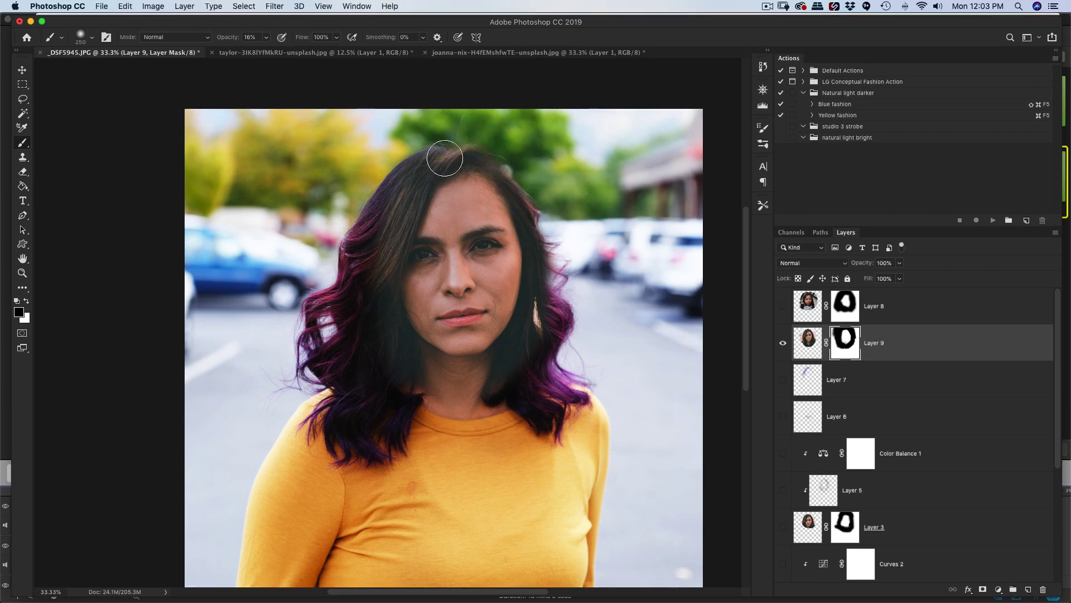
pyautogui.press('super+minus')
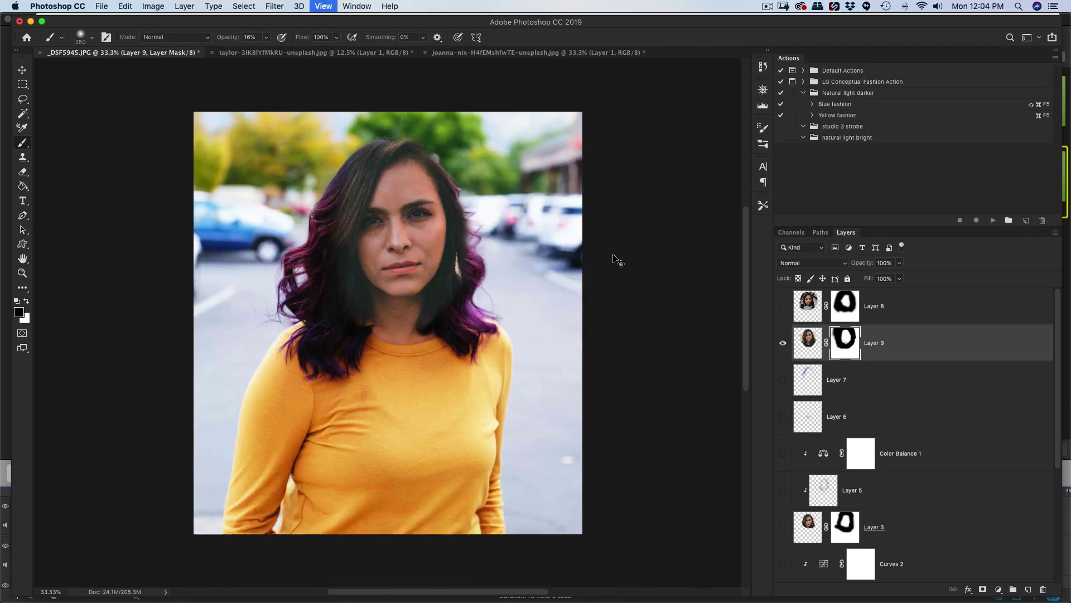
pyautogui.press('super+minus')
pyautogui.press('super+minus')
pyautogui.press('super+equal')
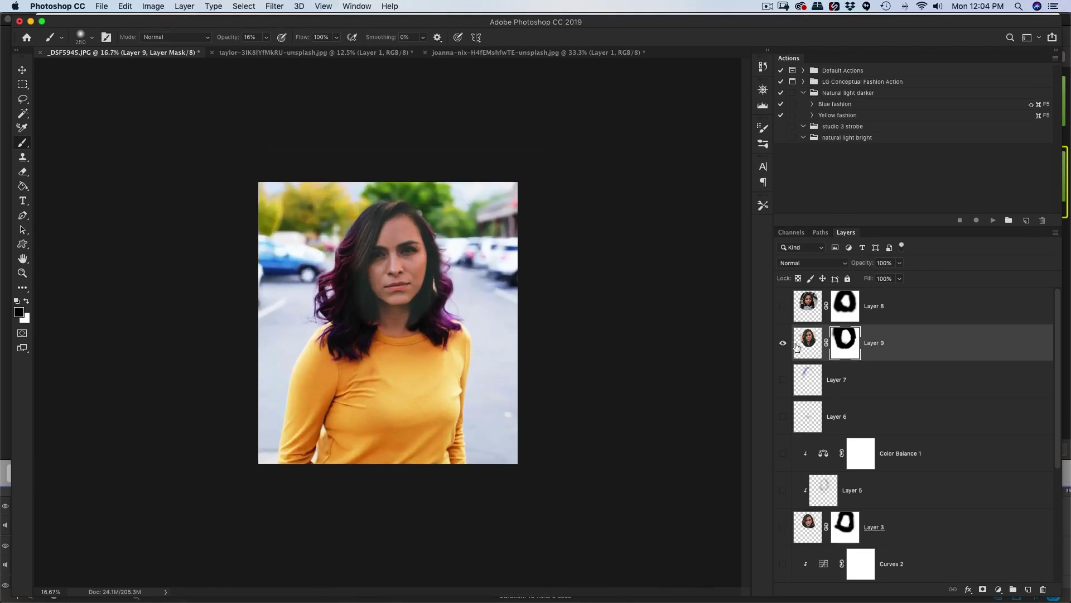
pyautogui.click(785, 345)
pyautogui.click(785, 344)
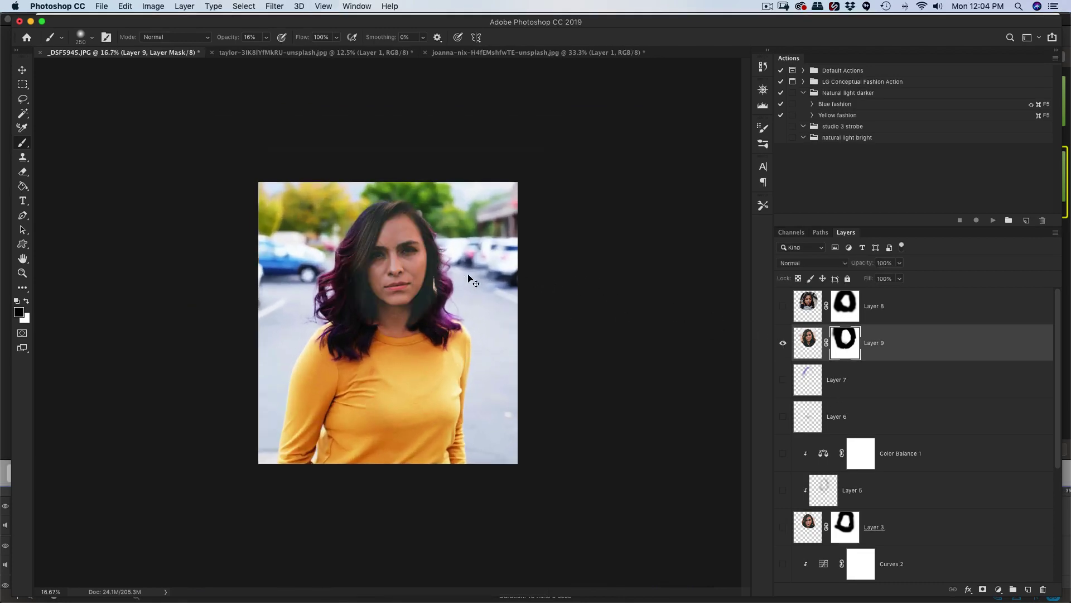
pyautogui.press('super+minus')
pyautogui.press('super+equal')
pyautogui.press('super+equal')
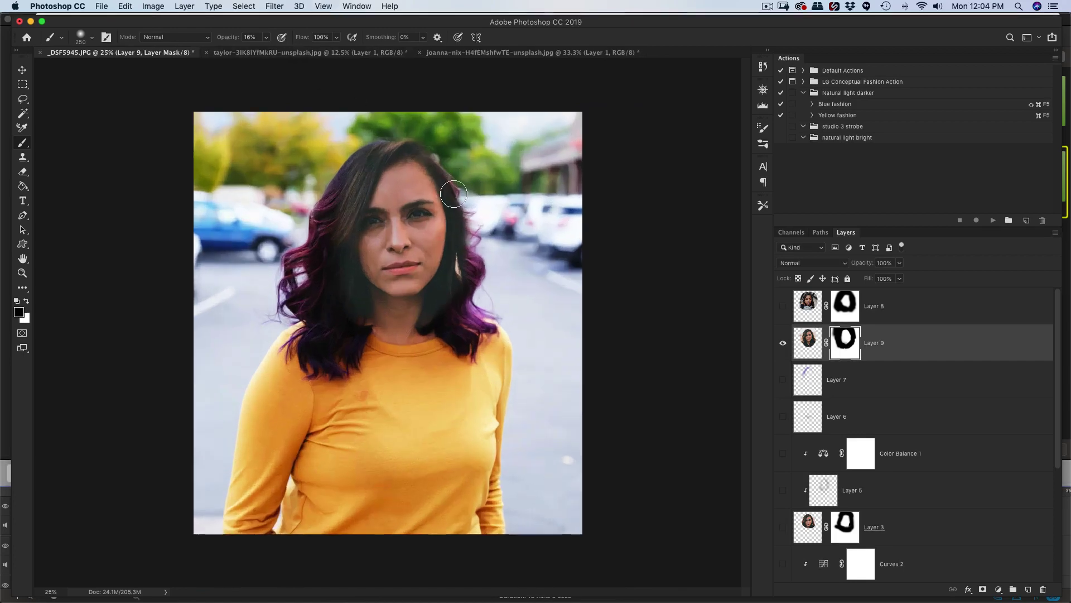
pyautogui.press('super+minus')
pyautogui.press('super+minus')
pyautogui.click(784, 343)
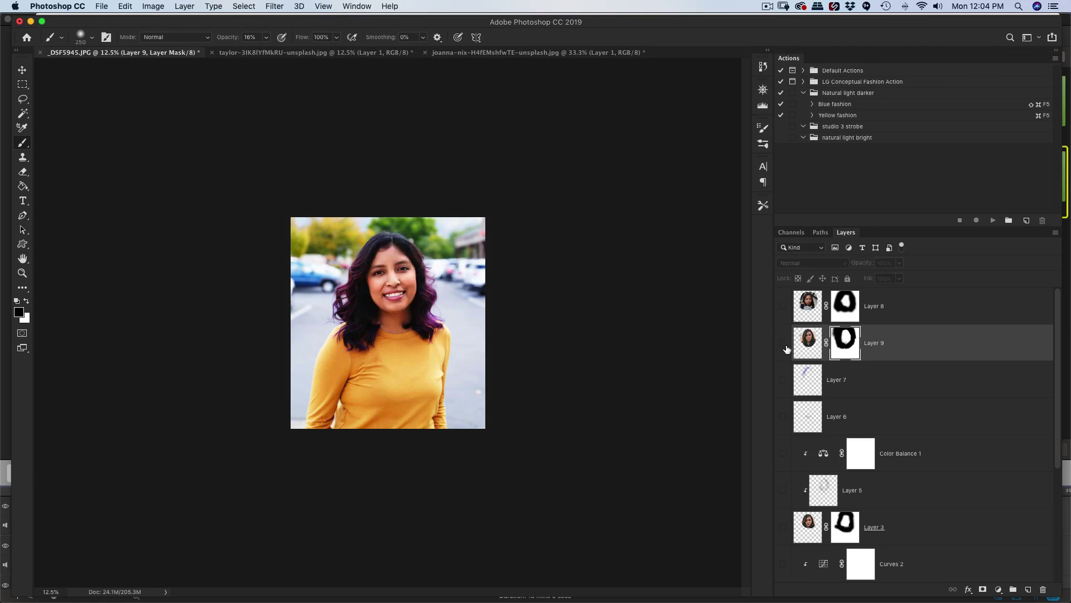
pyautogui.click(784, 343)
pyautogui.press('super+equal')
pyautogui.press('super+equal')
pyautogui.press('super+equal')
pyautogui.press('super+equal')
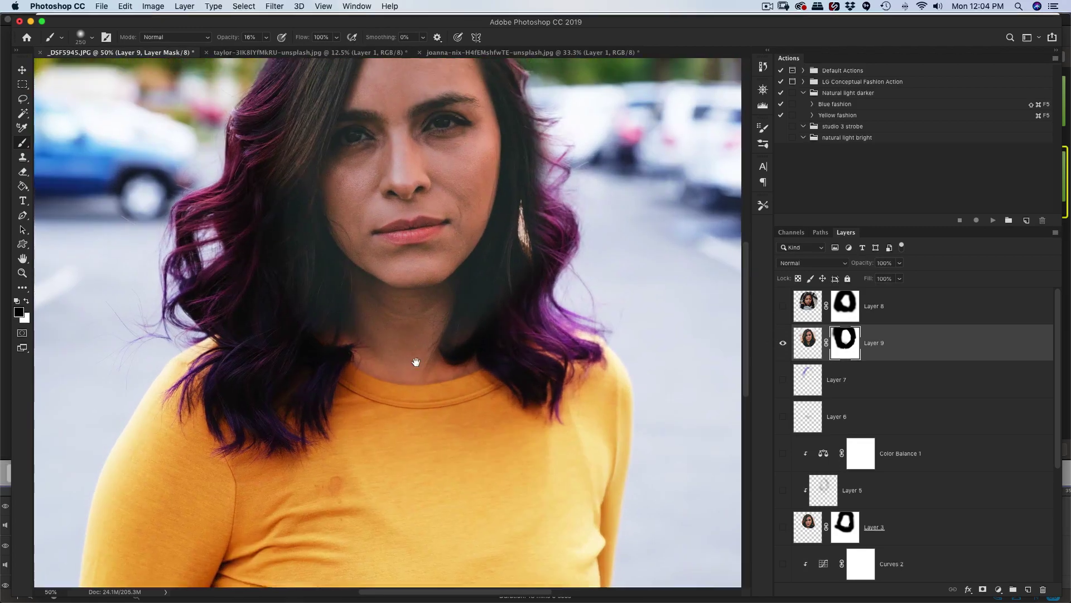
pyautogui.moveTo(416, 362); pyautogui.dragTo(418, 500)
pyautogui.press('super+equal')
pyautogui.press('v')
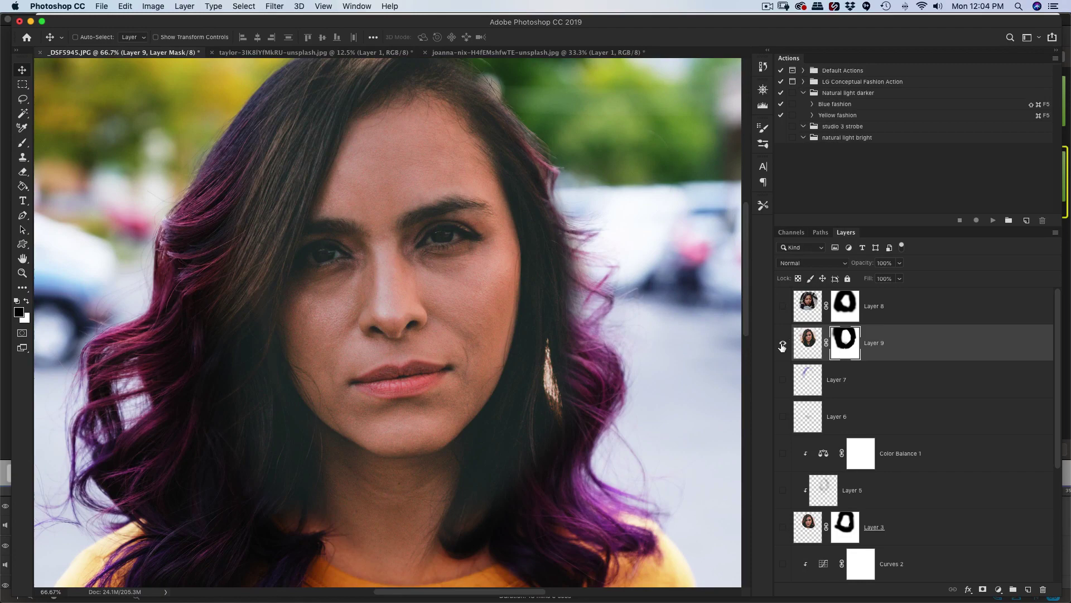
pyautogui.click(784, 344)
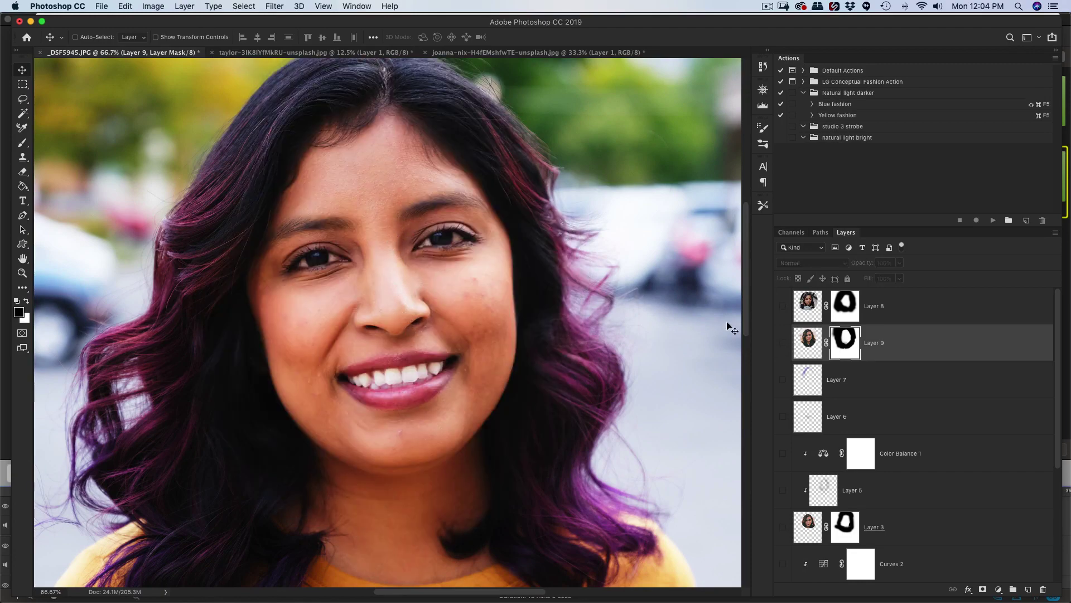
pyautogui.click(783, 344)
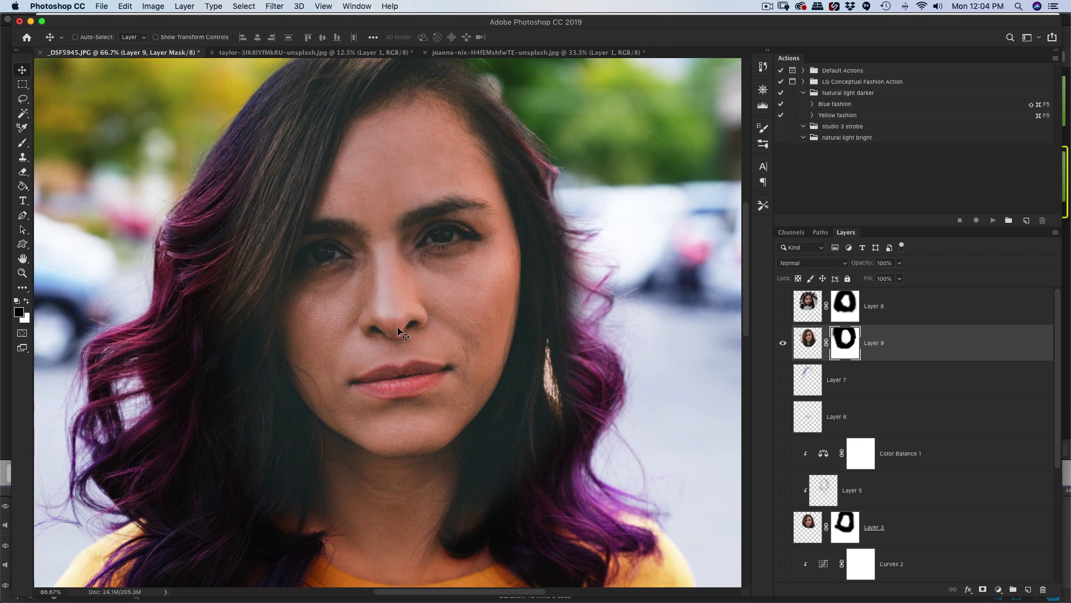
pyautogui.press('super+minus')
pyautogui.press('super+minus')
pyautogui.press('super+minus')
pyautogui.press('super+minus')
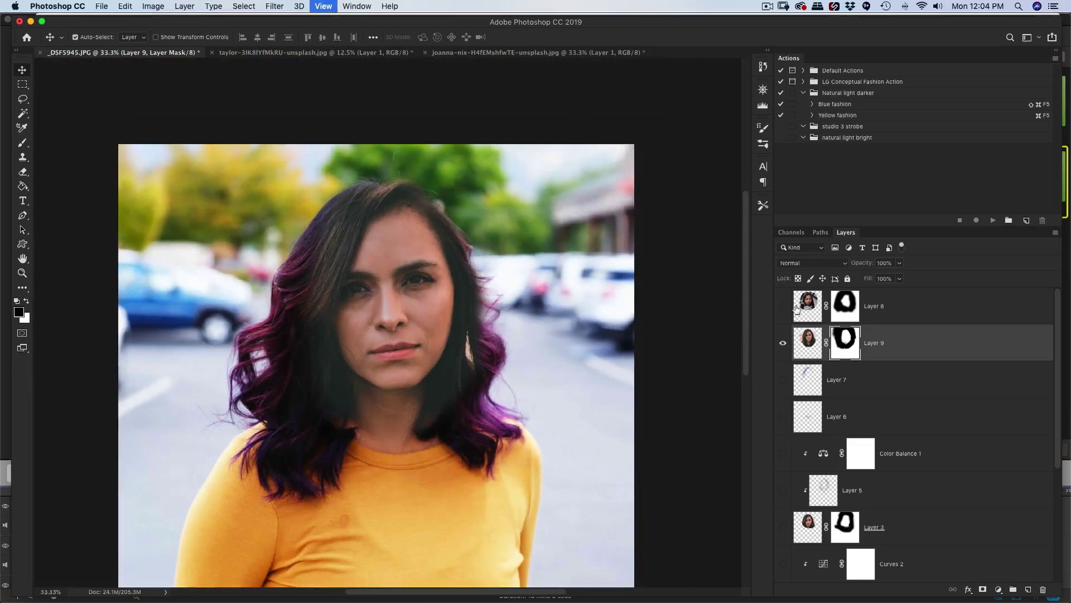
pyautogui.press('super+minus')
pyautogui.press('super+plus')
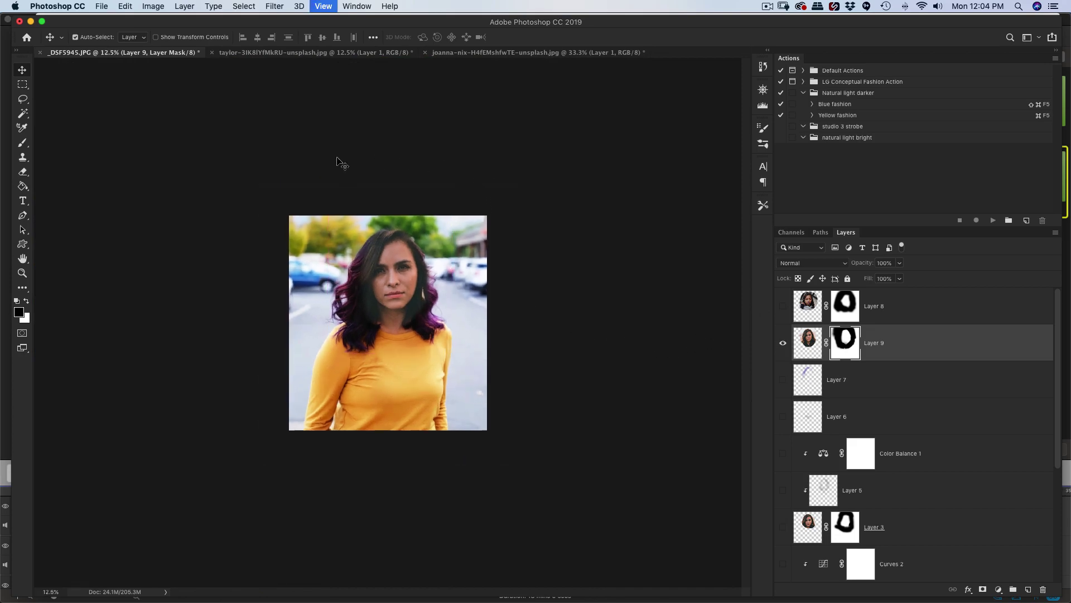
pyautogui.click(783, 345)
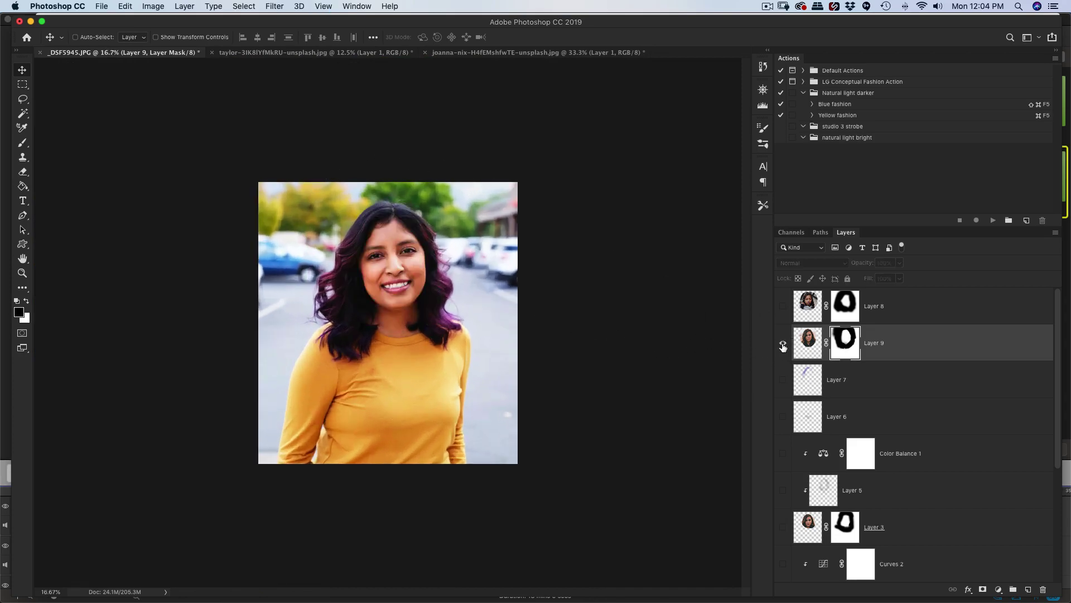
pyautogui.click(783, 345)
pyautogui.click(810, 350)
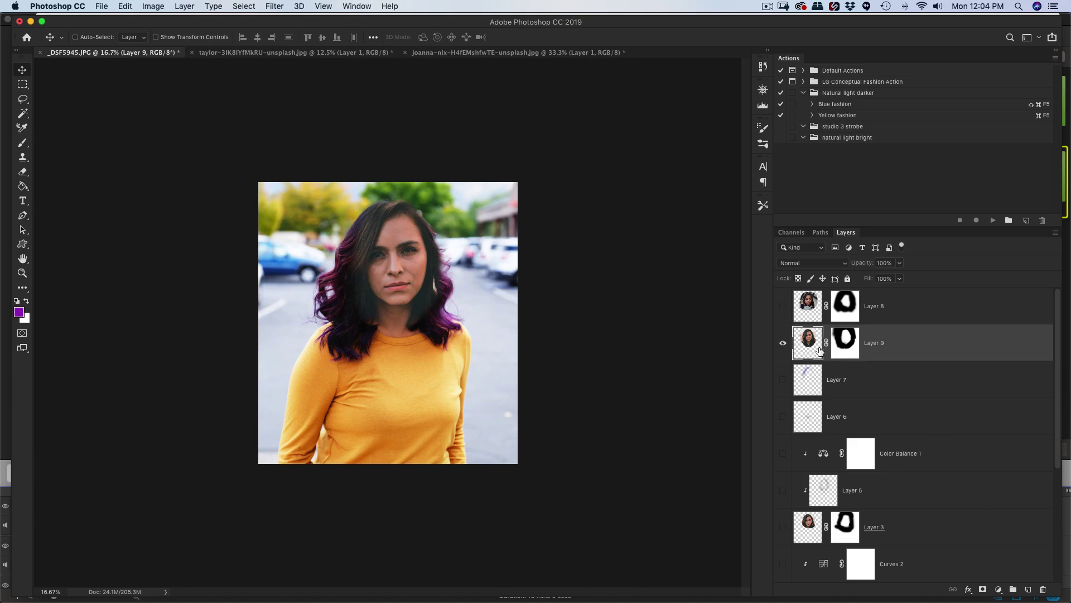
# - Flip Layer 9 horizontally, rotate it about -8.6° and shift it slightly down-right
pyautogui.press('super+t')
pyautogui.rightClick(414, 242)
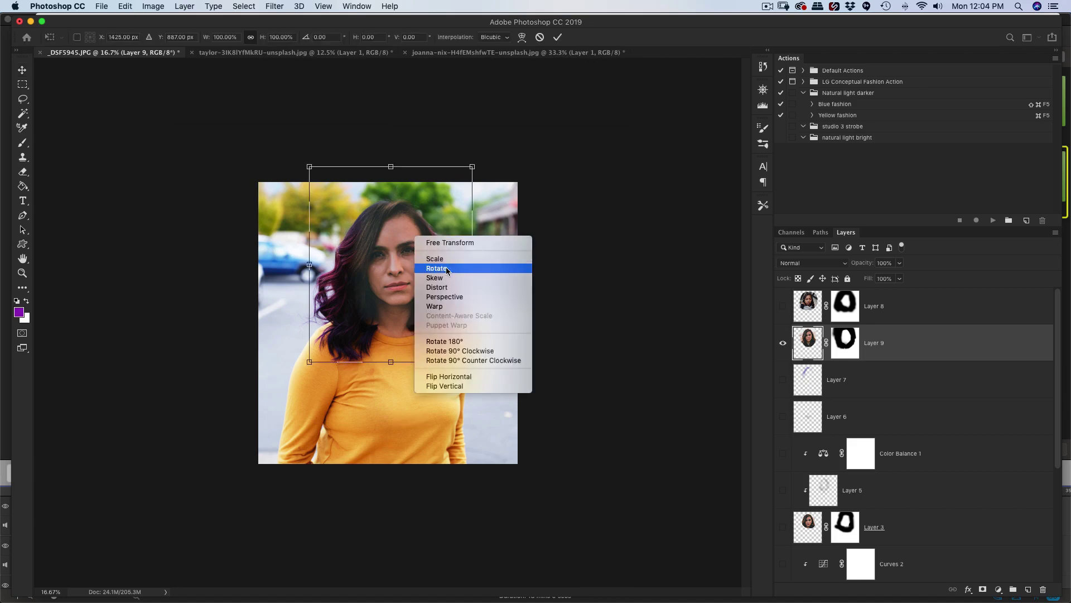
pyautogui.click(446, 372)
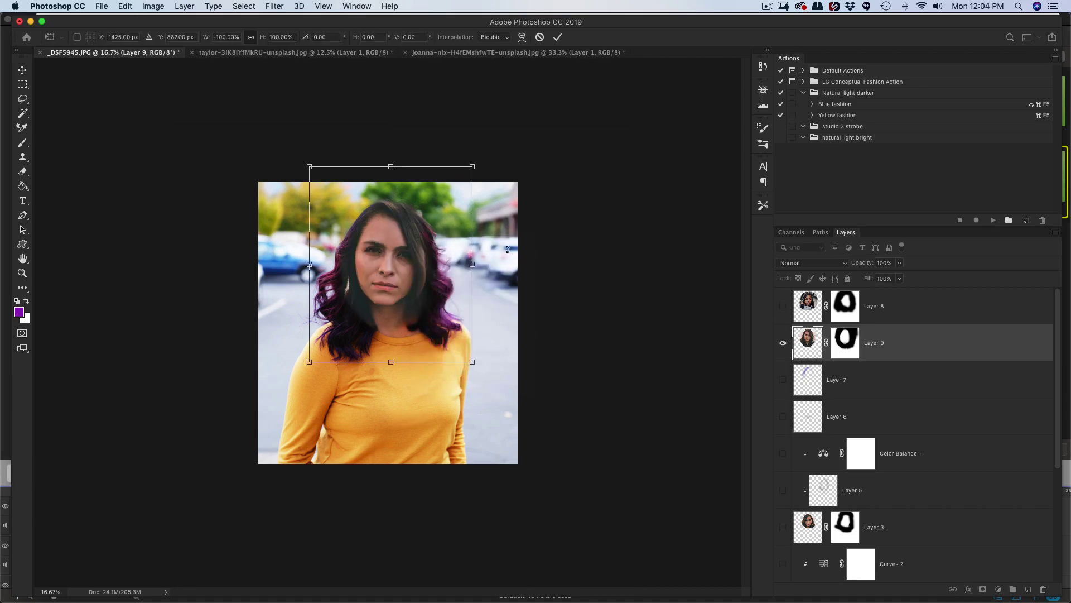
pyautogui.moveTo(490, 251); pyautogui.dragTo(509, 210)
pyautogui.moveTo(410, 254); pyautogui.dragTo(419, 280)
pyautogui.press('super+minus')
pyautogui.press('super+minus')
pyautogui.press('super+plus')
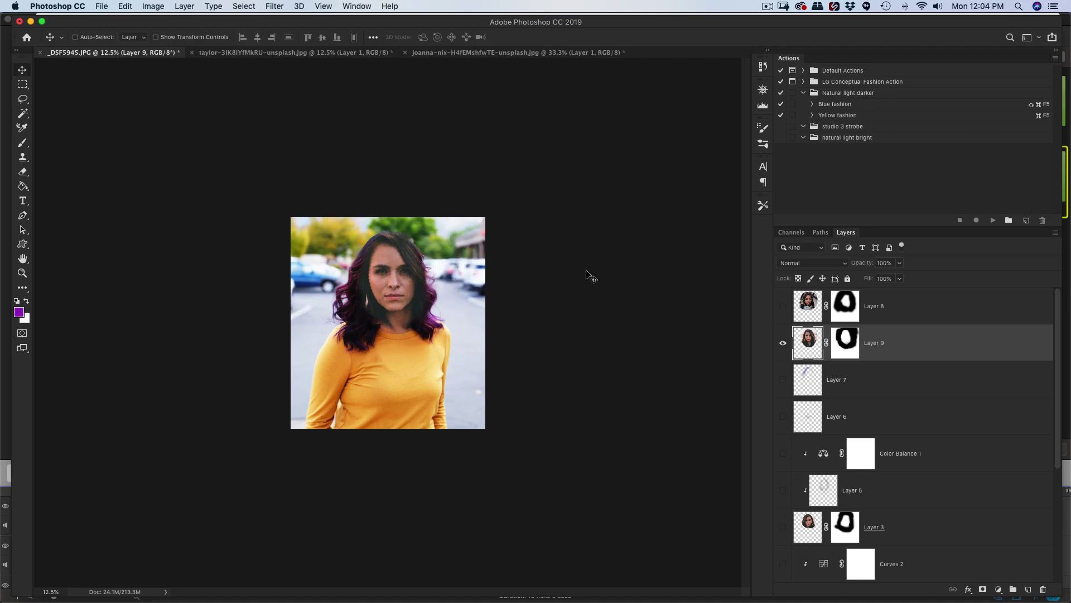
pyautogui.press('super+z')
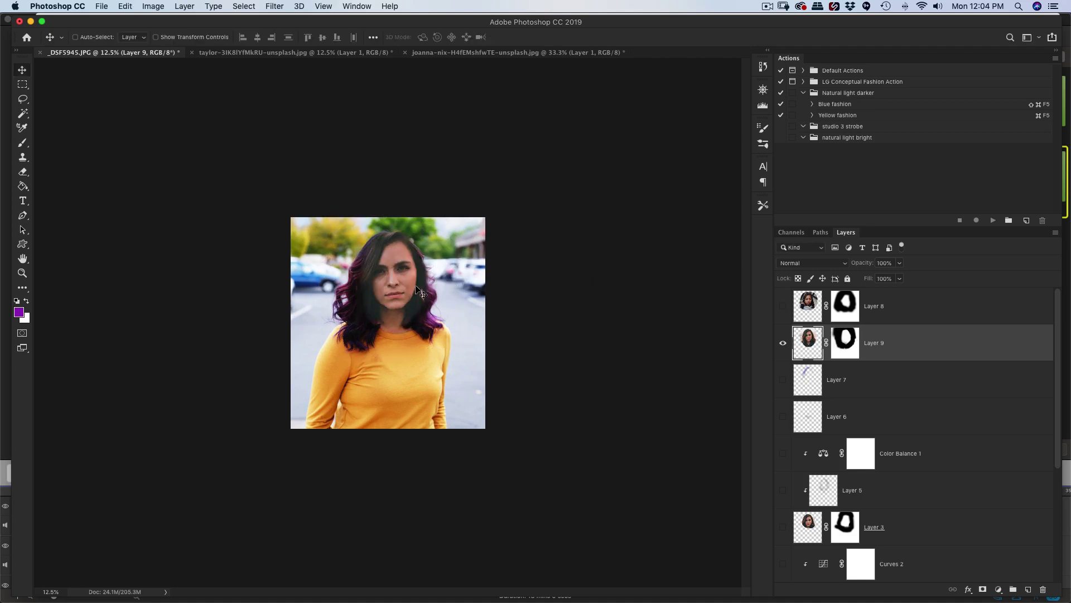
pyautogui.press('super+equal')
pyautogui.press('super+equal')
pyautogui.press('super+equal')
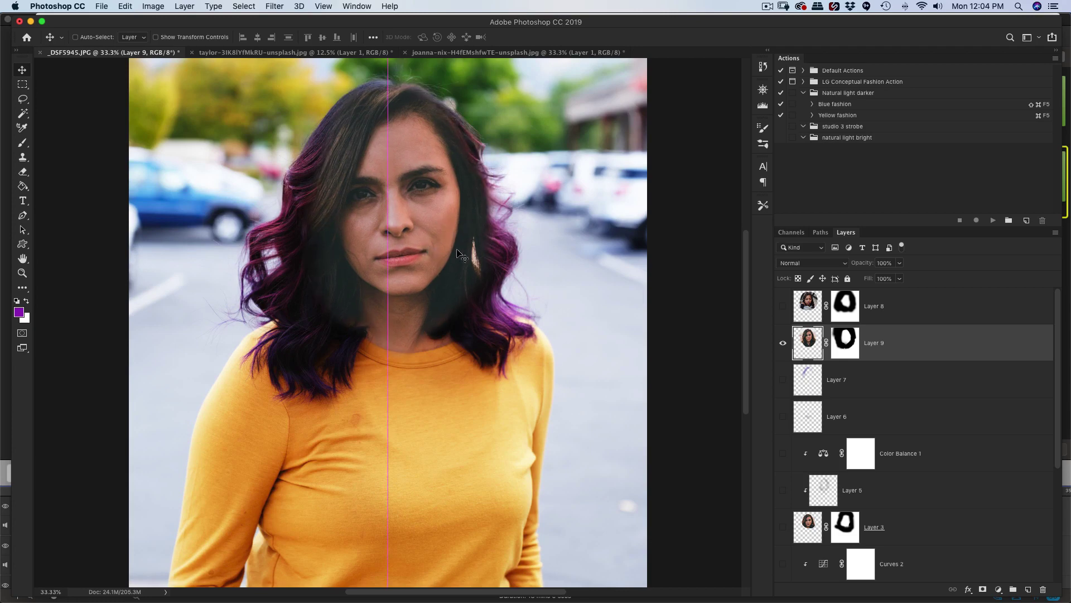
# - Drag Layer 9 slightly lower over the original head, checking alignment at 33.3% zoom
pyautogui.press('super+minus')
pyautogui.press('super+minus')
pyautogui.press('super+minus')
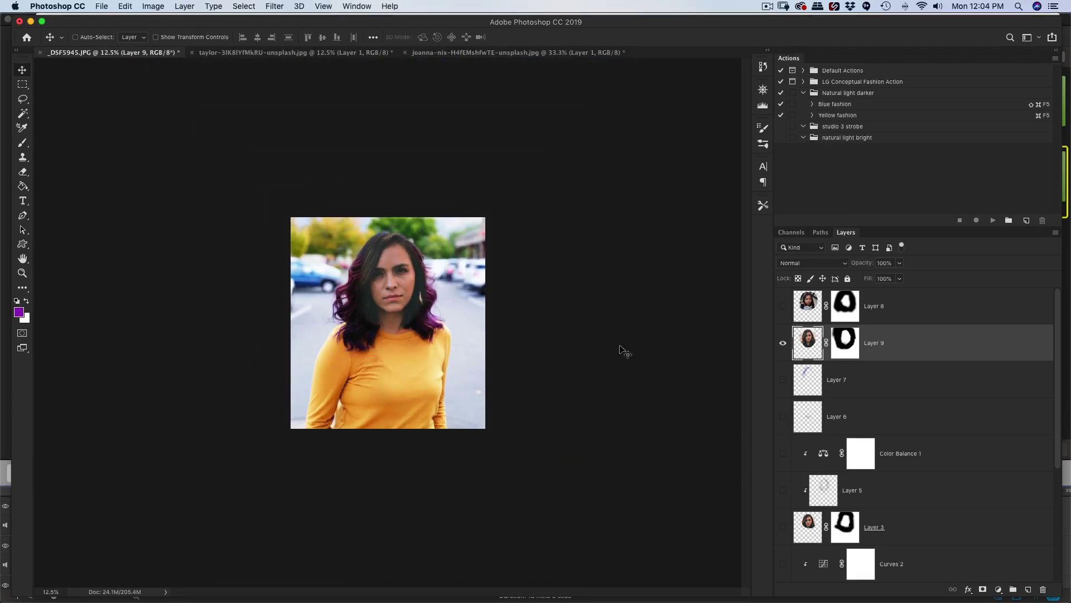
pyautogui.click(783, 340)
pyautogui.click(784, 340)
pyautogui.moveTo(394, 298); pyautogui.dragTo(393, 273)
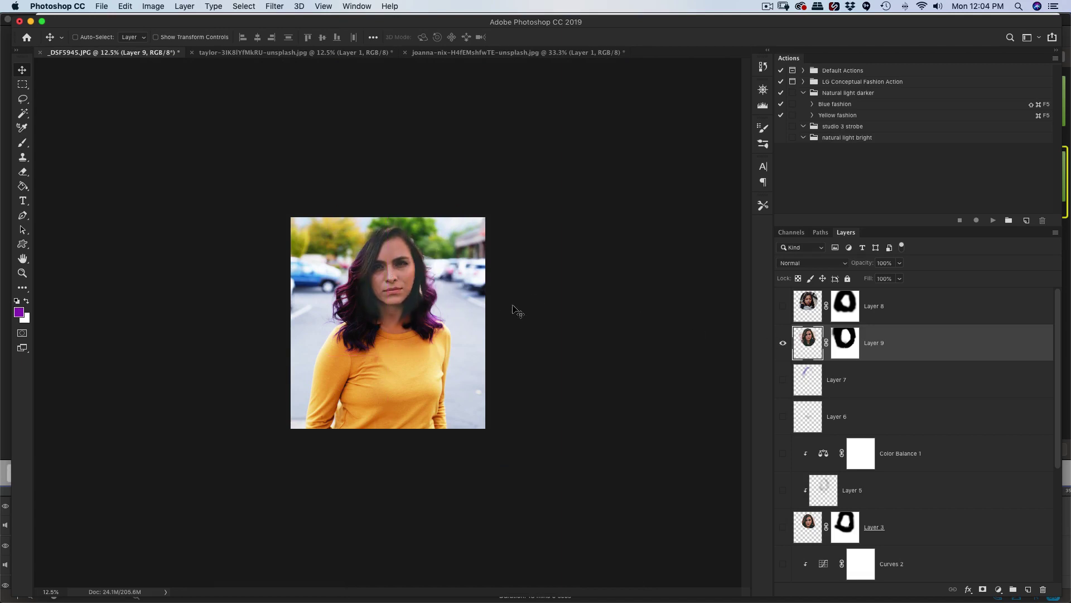
pyautogui.moveTo(391, 214); pyautogui.dragTo(467, 223)
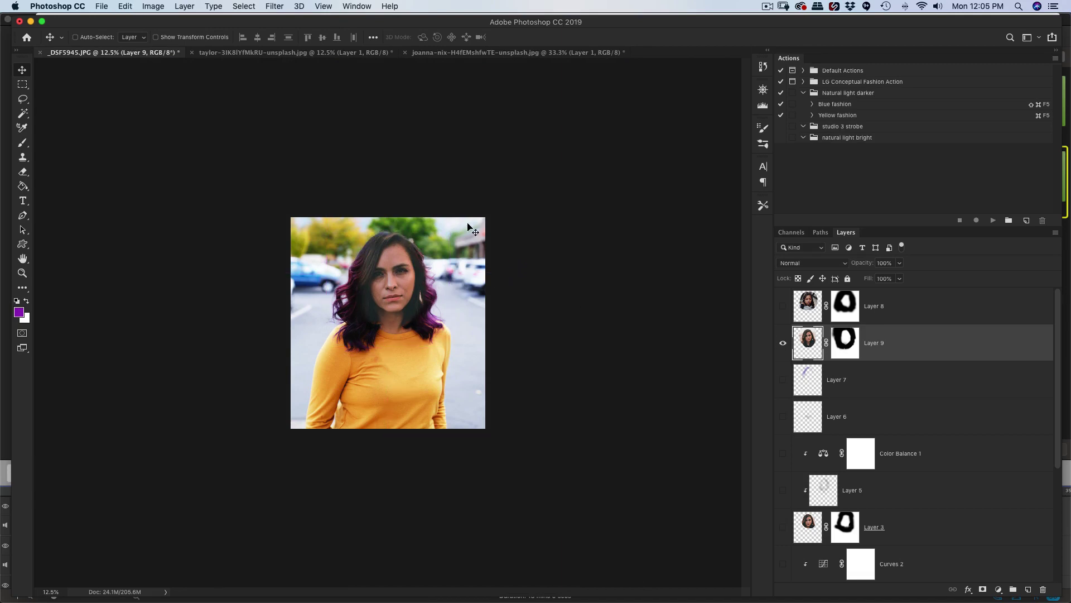
pyautogui.press('super+equal')
pyautogui.press('super+equal')
pyautogui.press('super+equal')
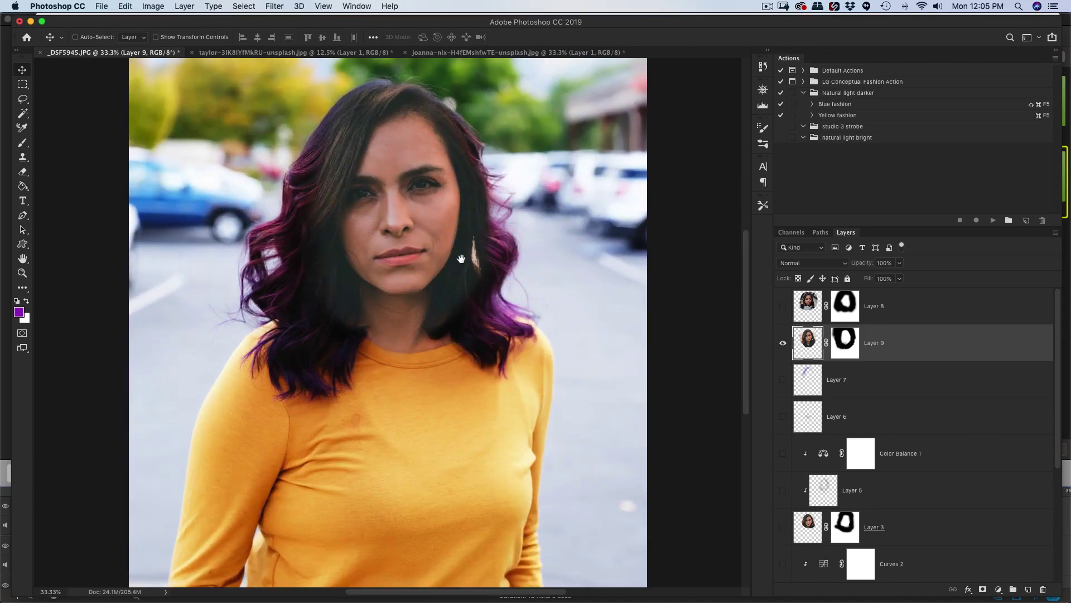
pyautogui.moveTo(453, 296); pyautogui.dragTo(461, 339)
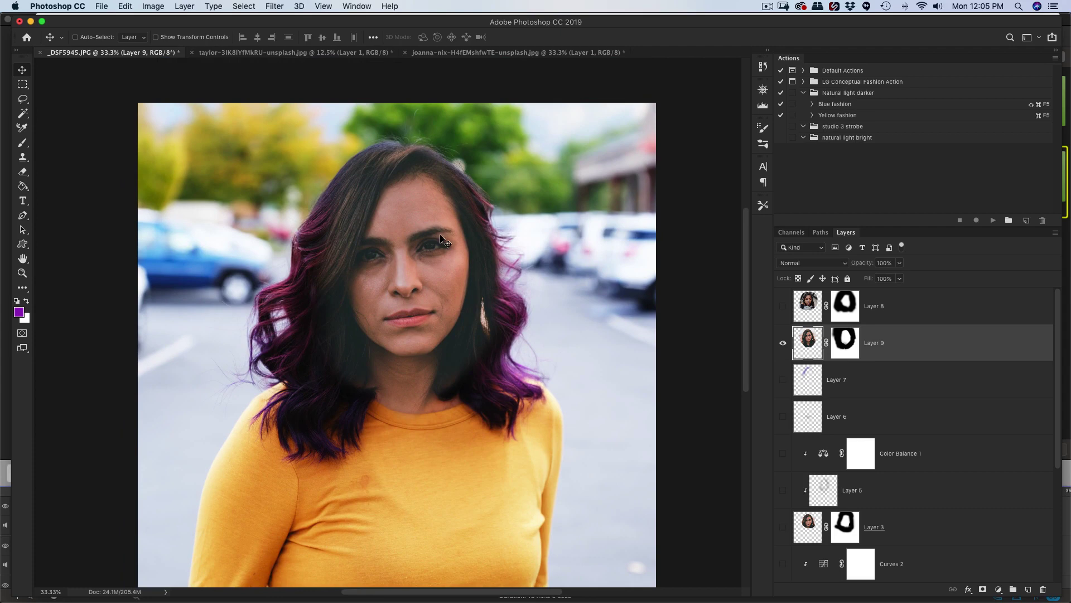
pyautogui.click(784, 344)
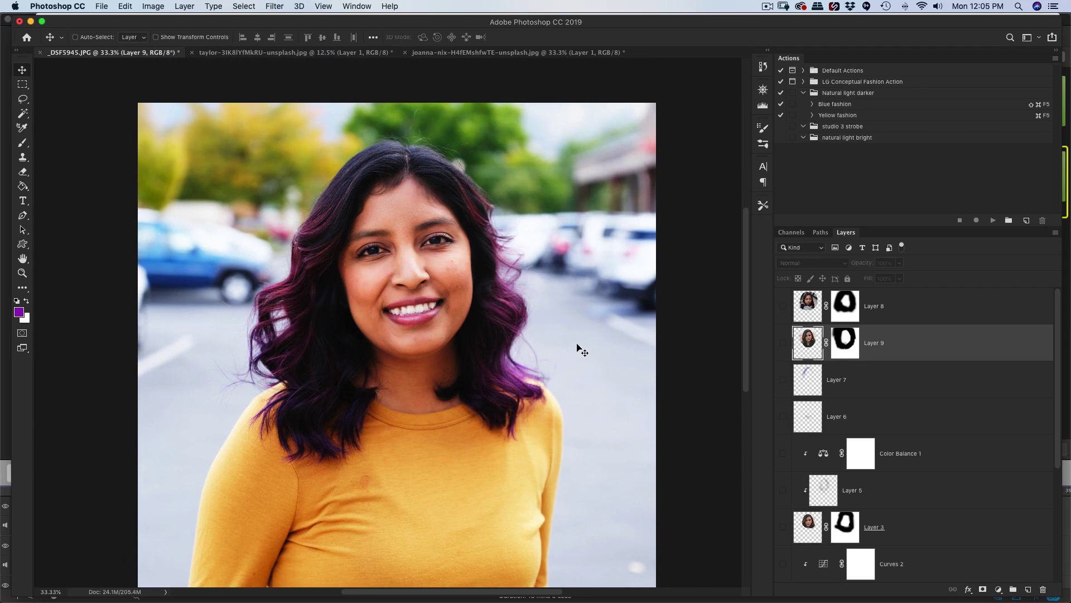
pyautogui.click(783, 343)
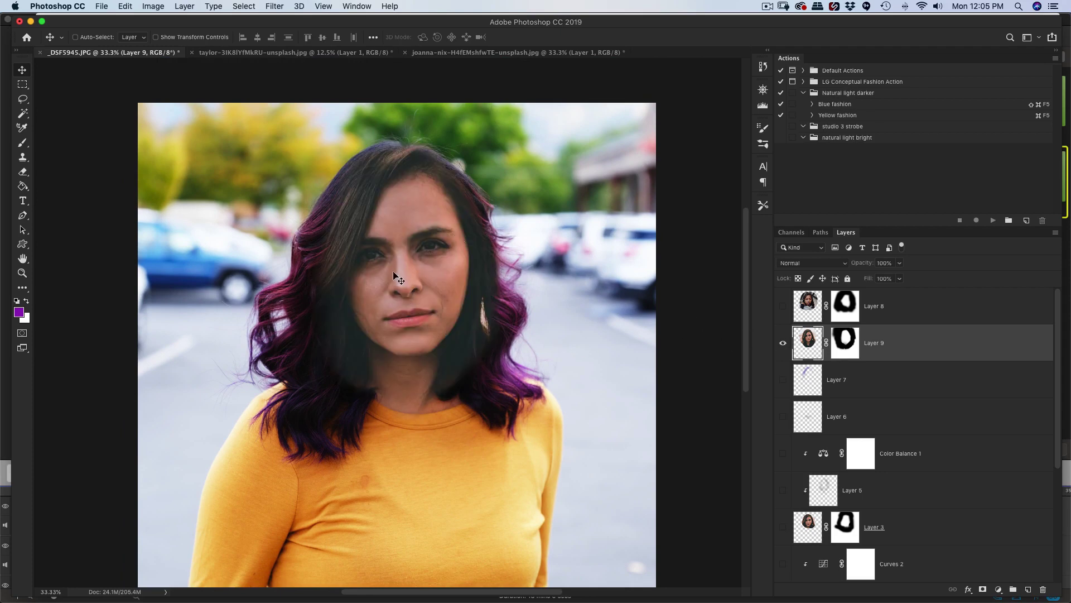
# - Add a Curves layer clipped to Layer 9, raising the upper point and lowering the lower point
pyautogui.click(998, 590)
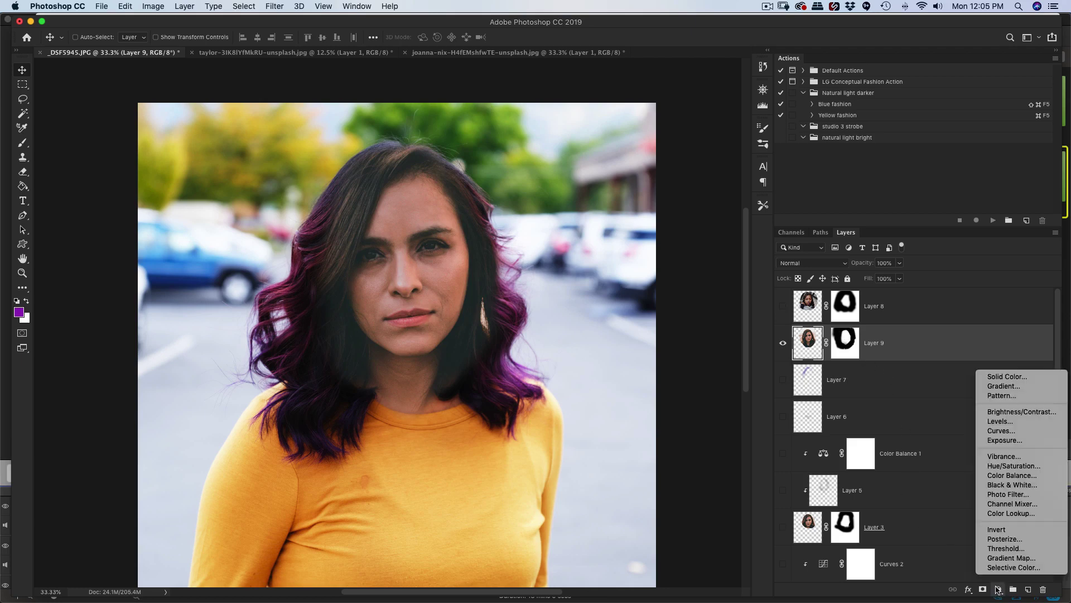
pyautogui.click(1027, 431)
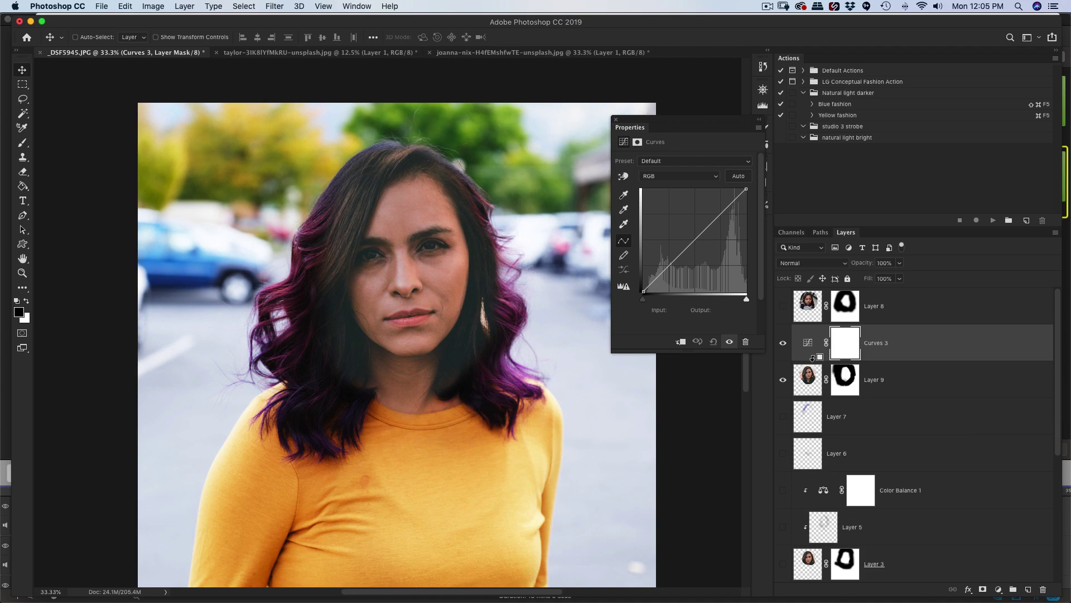
pyautogui.keyDown('alt'); pyautogui.click(814, 361); pyautogui.keyUp('alt')
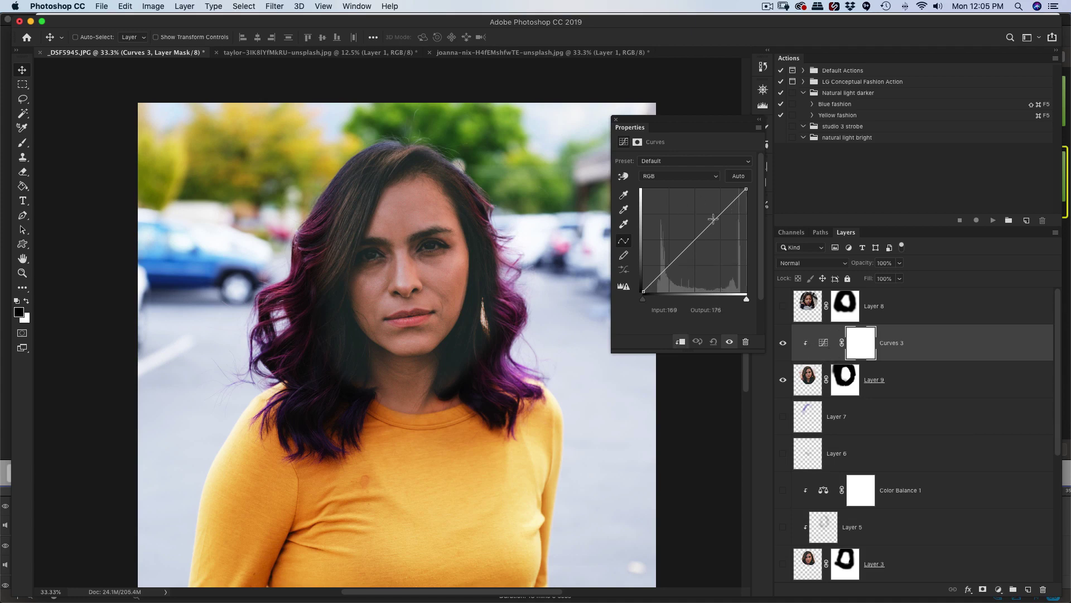
pyautogui.moveTo(715, 218); pyautogui.dragTo(712, 216)
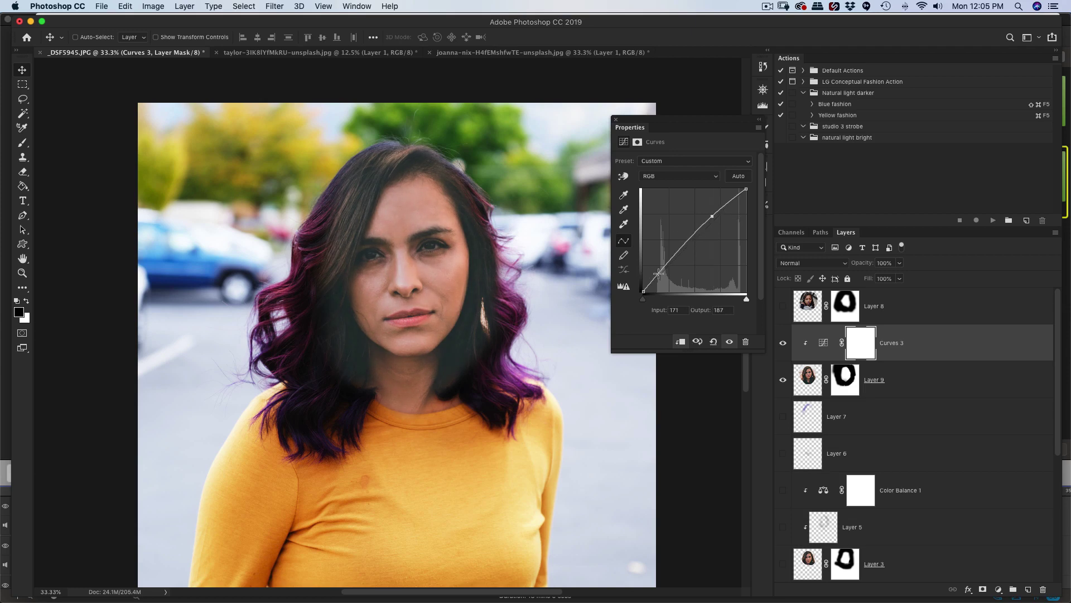
pyautogui.moveTo(659, 273); pyautogui.dragTo(661, 280)
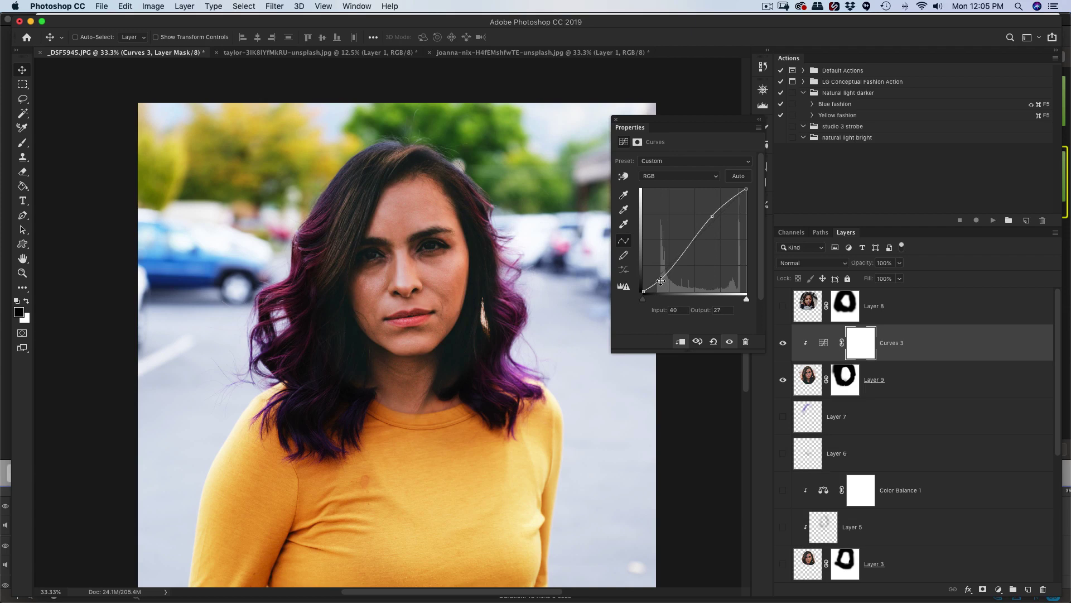
pyautogui.click(783, 344)
pyautogui.click(783, 345)
# - Add a Color Balance adjustment and clip it to the swapped face on Layer 9
pyautogui.click(998, 590)
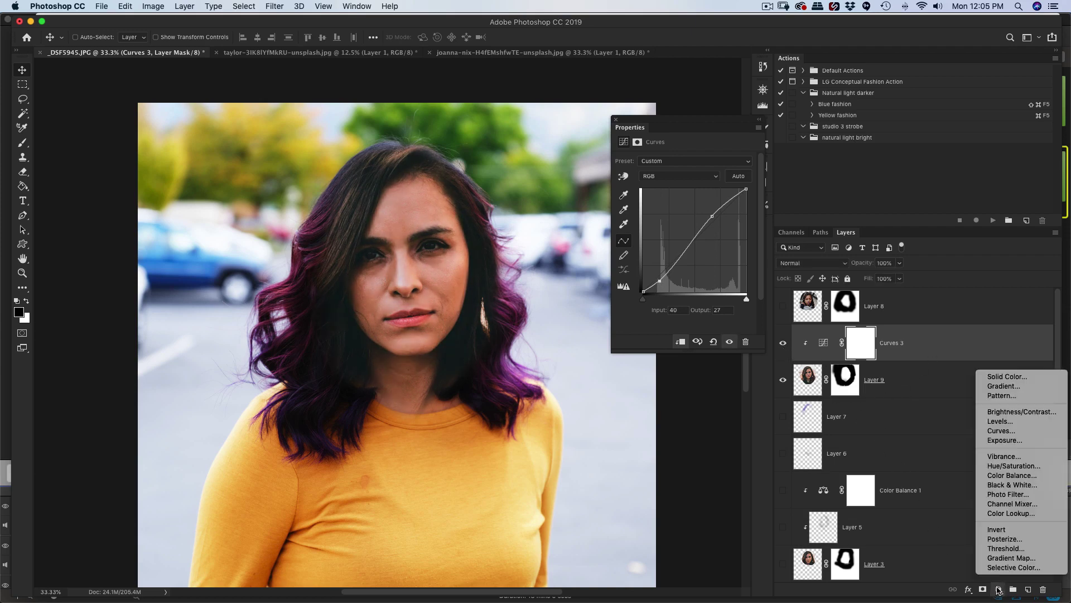
pyautogui.click(1033, 479)
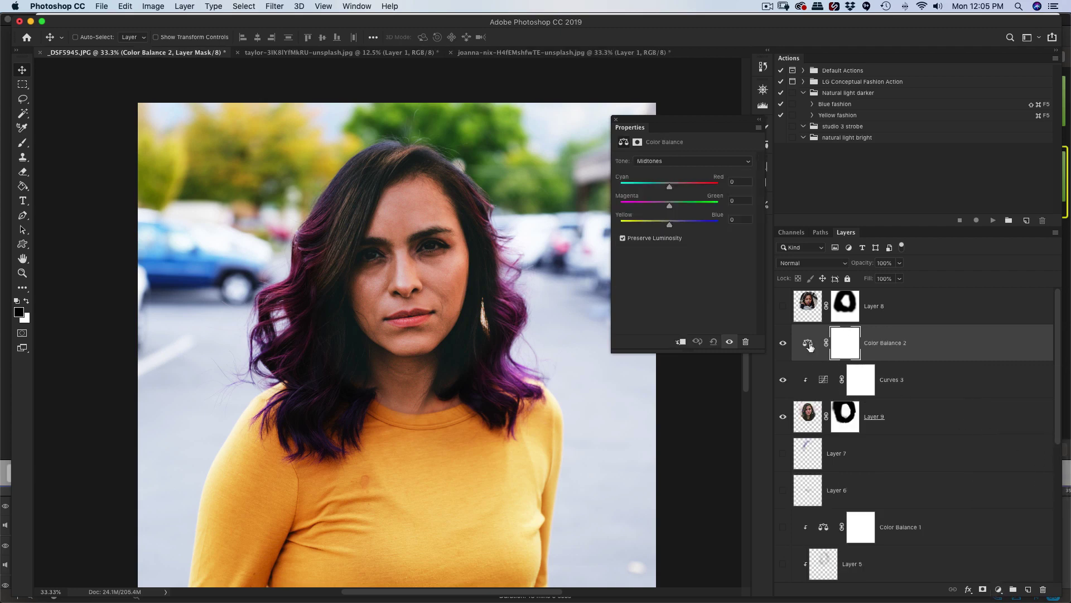
pyautogui.moveTo(810, 346); pyautogui.dragTo(837, 385)
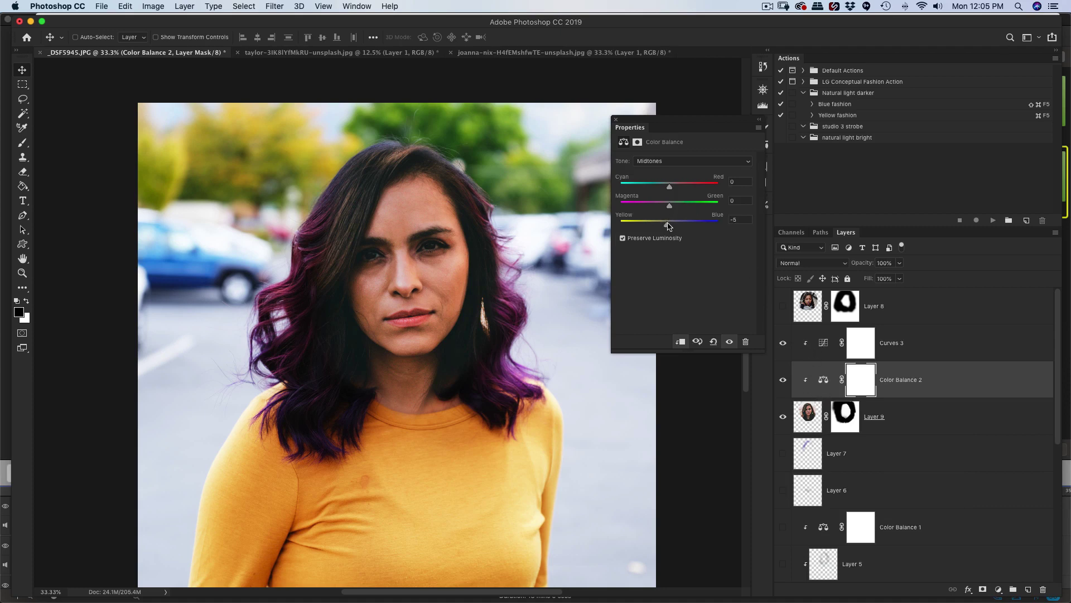
pyautogui.press('super+minus')
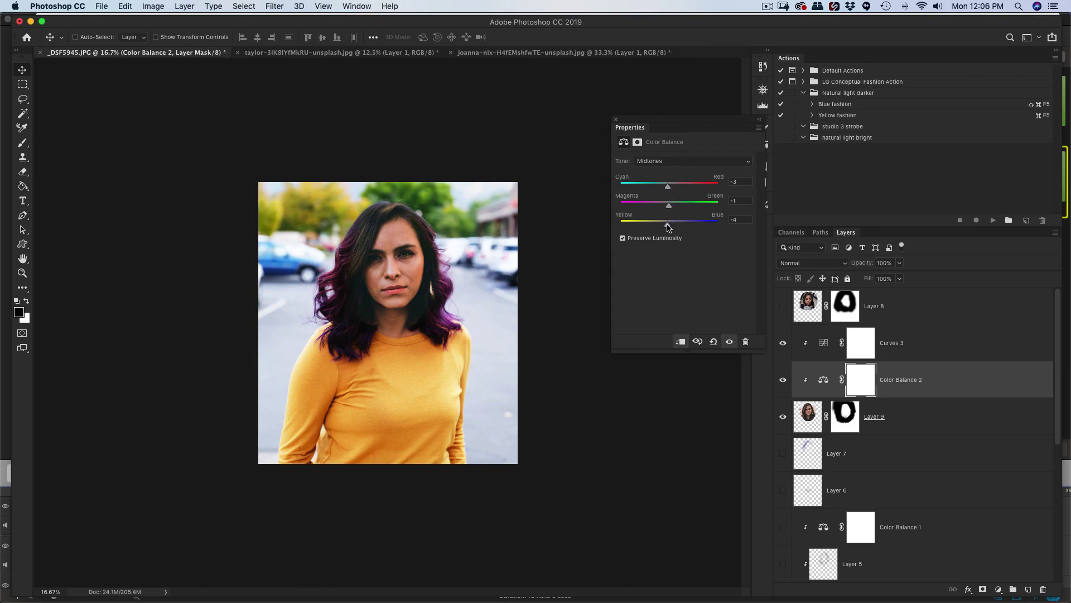
# - Shift the Color Balance highlights slightly toward red and green
pyautogui.click(676, 163)
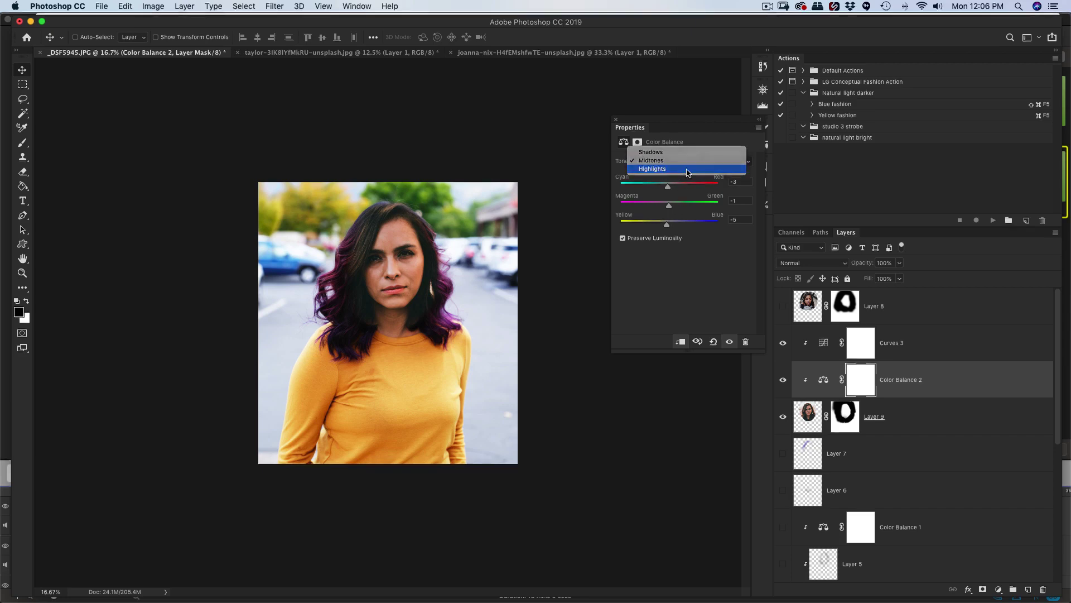
pyautogui.click(677, 170)
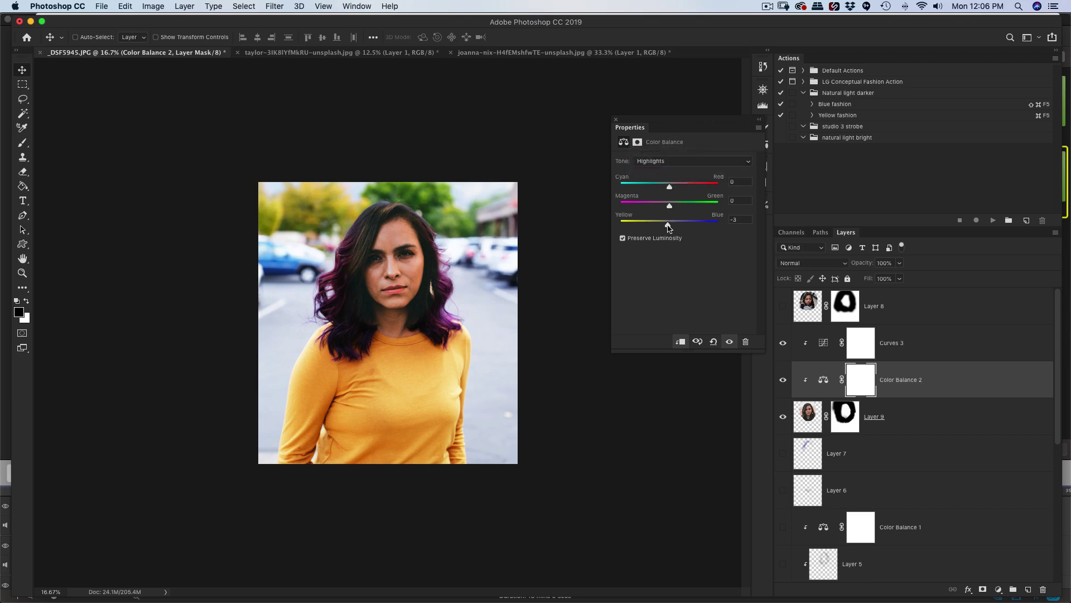
pyautogui.moveTo(671, 190); pyautogui.dragTo(674, 190)
pyautogui.press('super+minus')
pyautogui.press('super+minus')
pyautogui.press('super+plus')
pyautogui.moveTo(673, 207); pyautogui.dragTo(674, 207)
# - Compare the swapped face with the original and reduce the green tint in the highlights
pyautogui.click(783, 417)
pyautogui.click(784, 418)
pyautogui.click(783, 418)
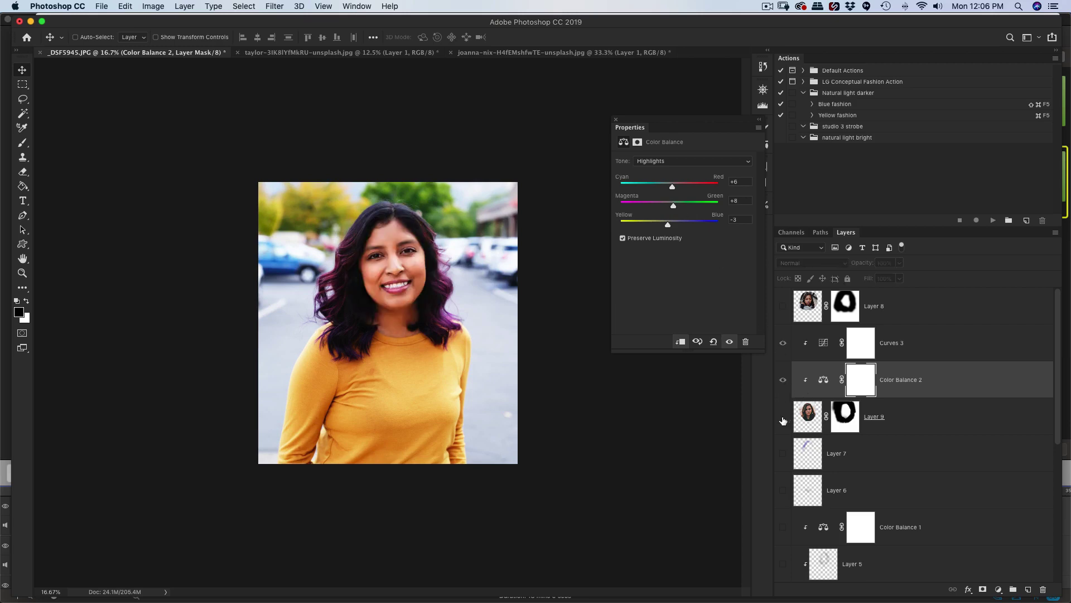
pyautogui.click(783, 419)
pyautogui.click(782, 420)
pyautogui.click(784, 421)
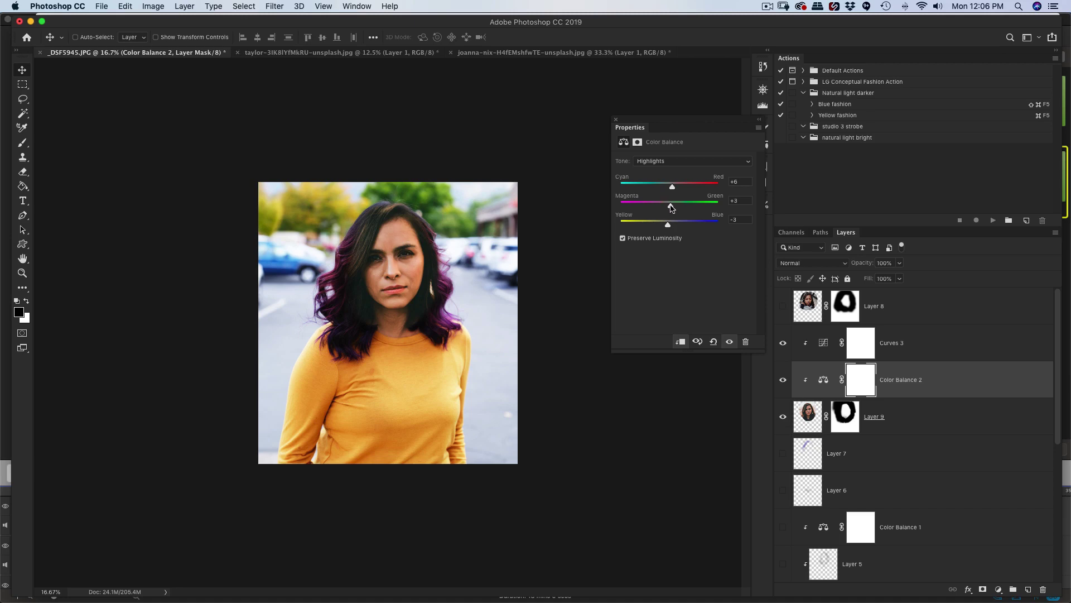
pyautogui.moveTo(671, 187); pyautogui.dragTo(672, 189)
# - Return to the Midtones (+1, -1, -5) and compare the face with and without the correction
pyautogui.click(779, 419)
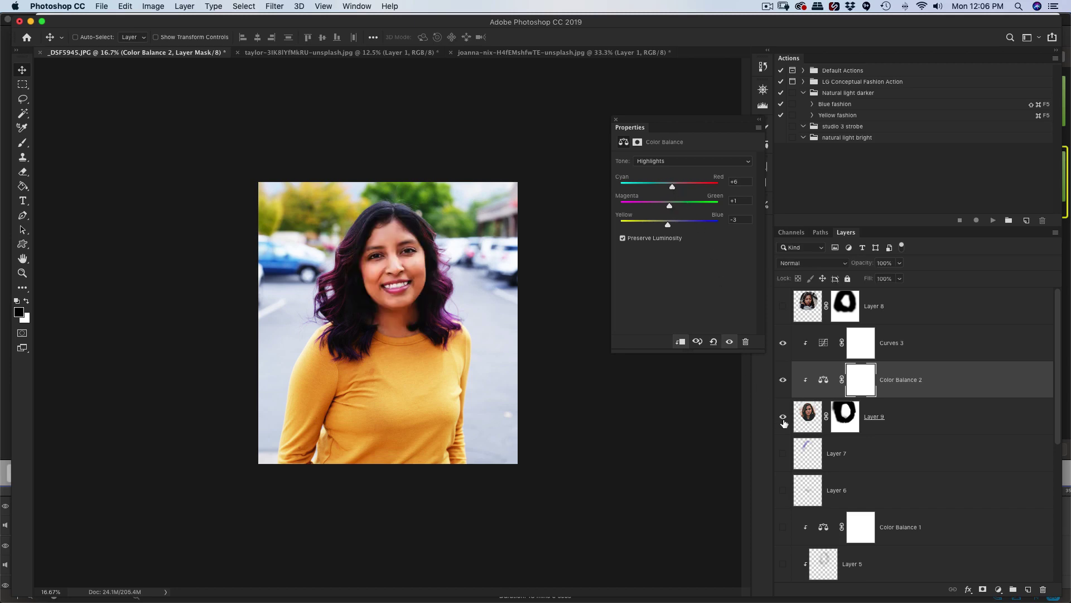
pyautogui.click(780, 420)
pyautogui.click(782, 421)
pyautogui.click(783, 423)
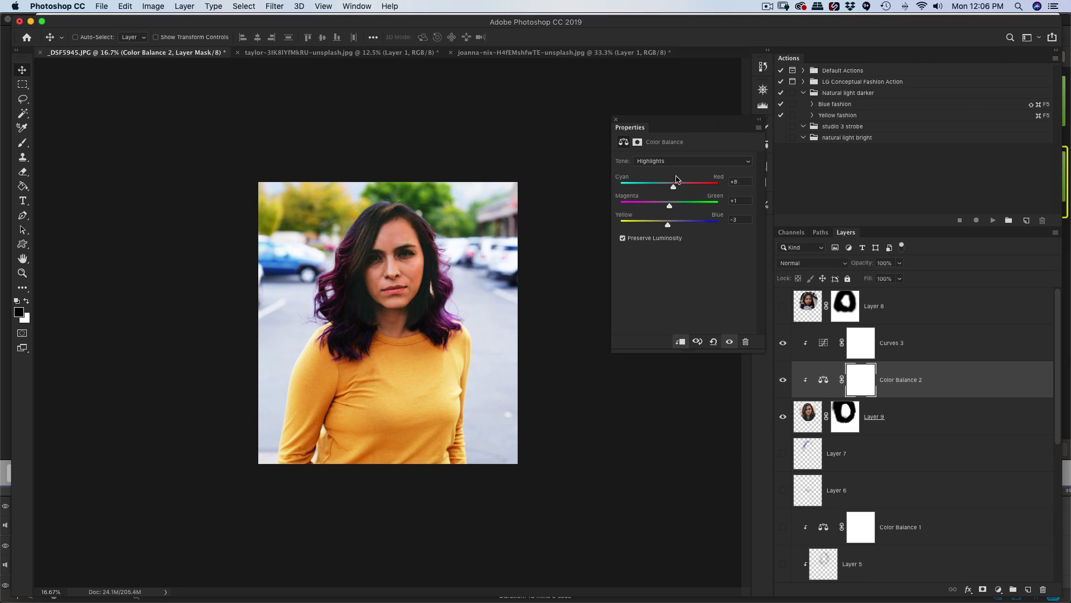
pyautogui.click(679, 161)
pyautogui.click(679, 151)
pyautogui.click(783, 381)
pyautogui.click(783, 381)
pyautogui.click(781, 420)
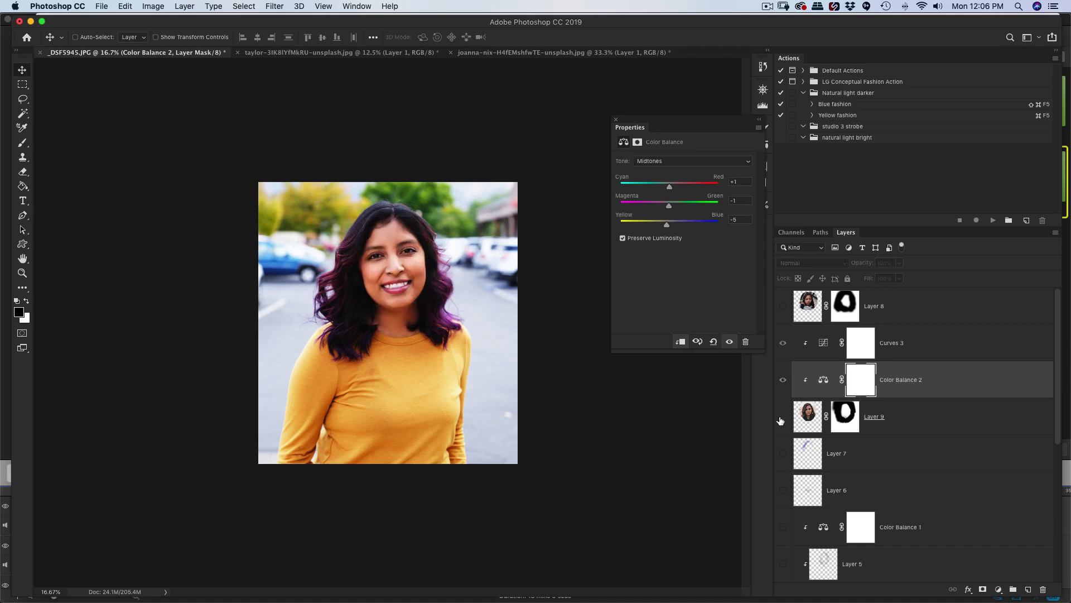
pyautogui.click(782, 418)
pyautogui.click(783, 417)
pyautogui.click(782, 417)
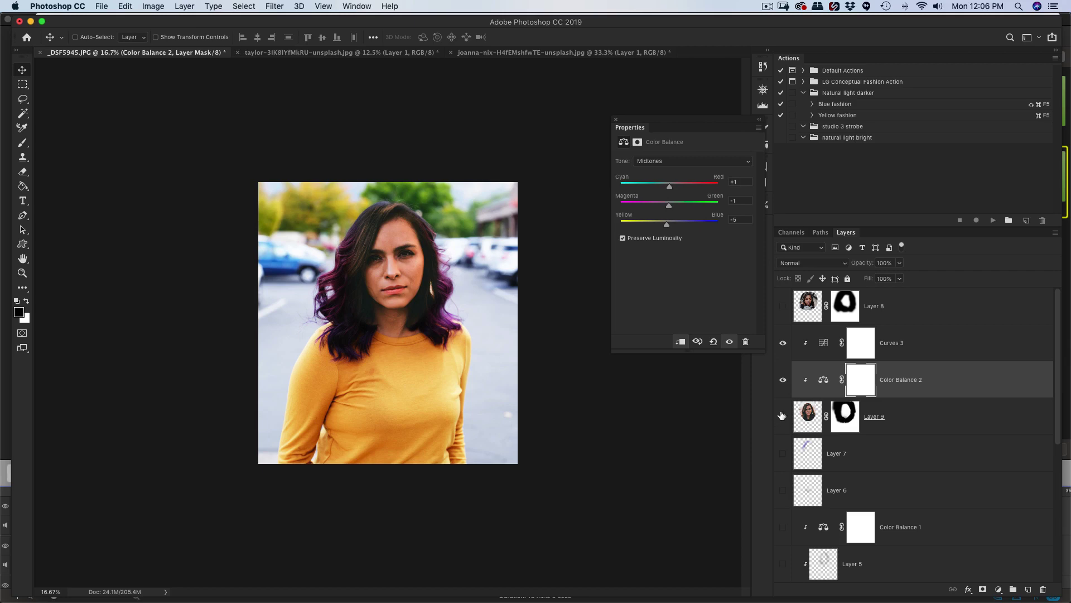
# - Add another Color Balance layer and shift its Highlights to Cyan -8, Blue +14
pyautogui.click(999, 590)
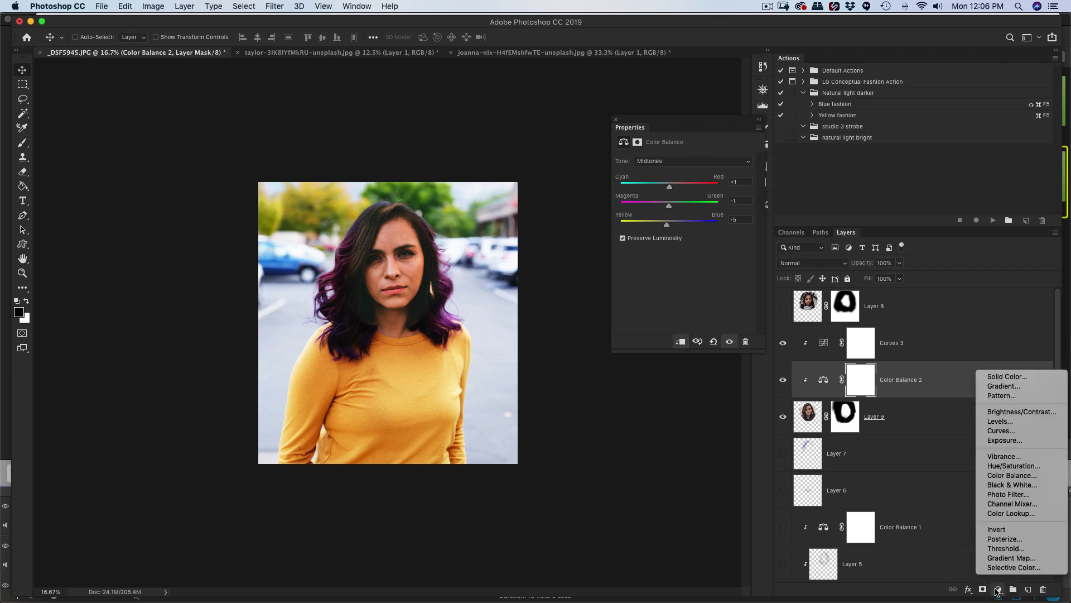
pyautogui.click(1001, 475)
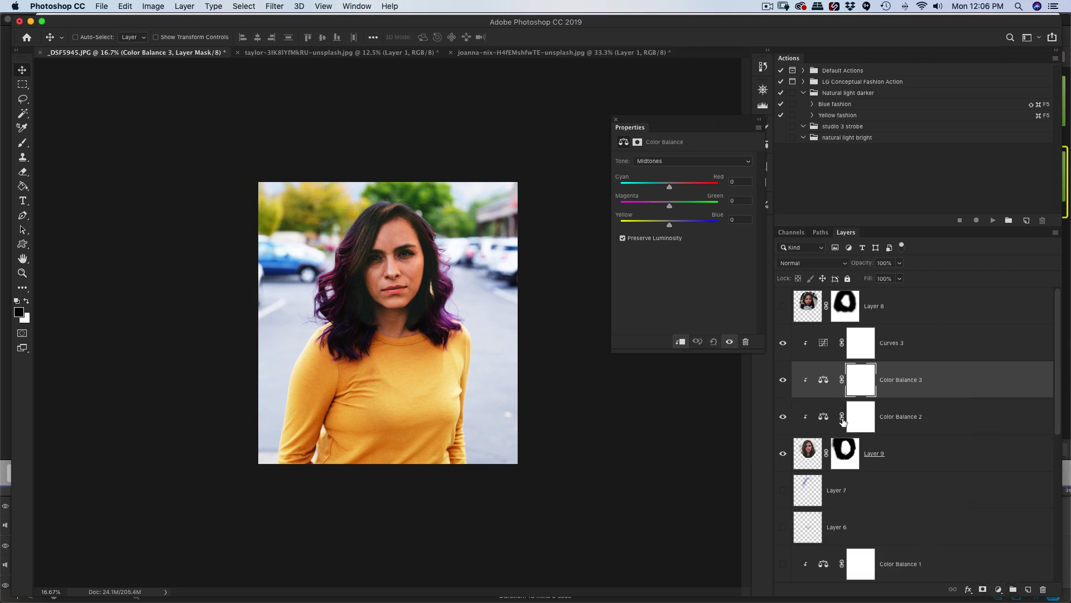
pyautogui.click(673, 161)
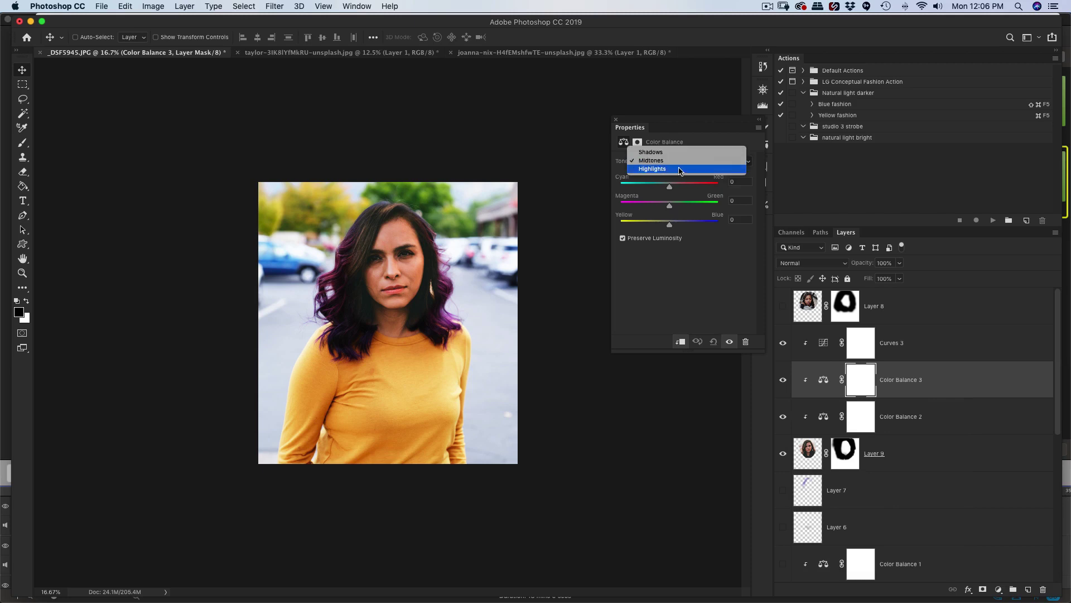
pyautogui.click(673, 170)
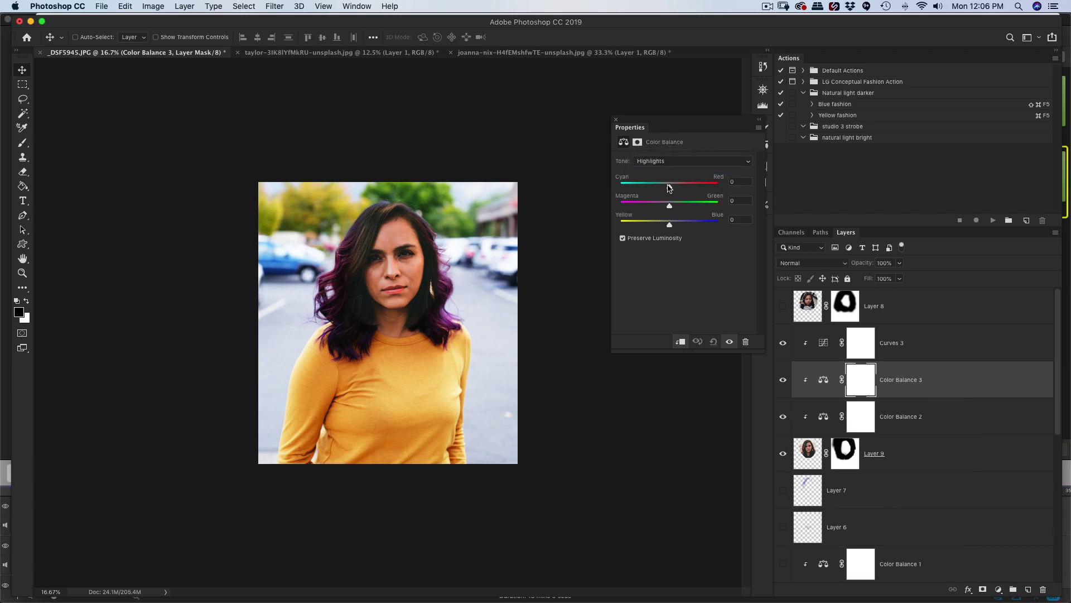
pyautogui.press('super+equal')
pyautogui.press('super+equal')
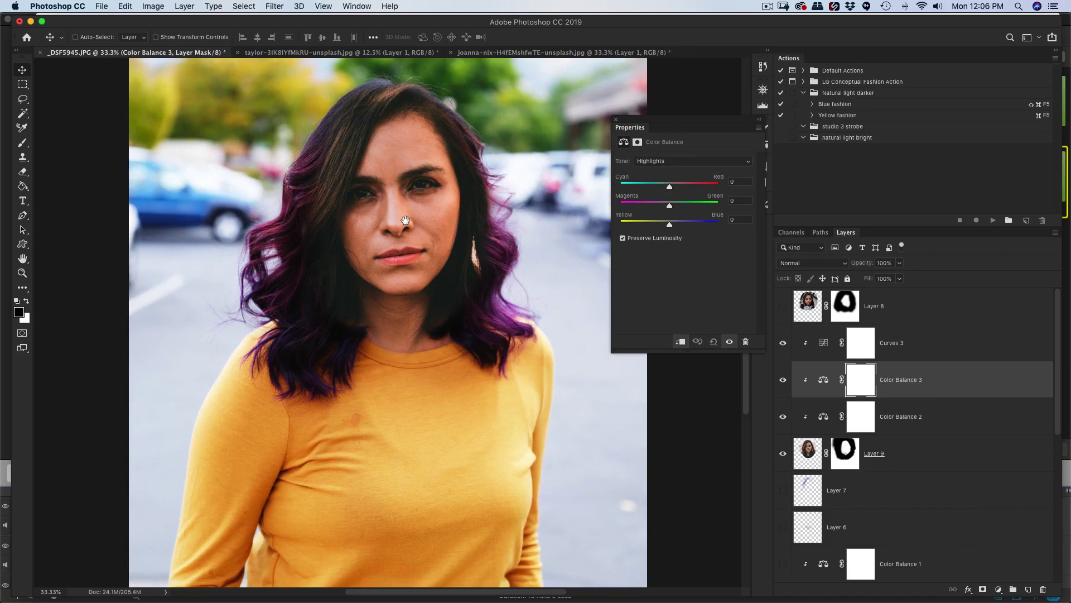
pyautogui.moveTo(405, 220); pyautogui.dragTo(393, 324)
pyautogui.press('super+equal')
pyautogui.press('super+equal')
pyautogui.press('super+equal')
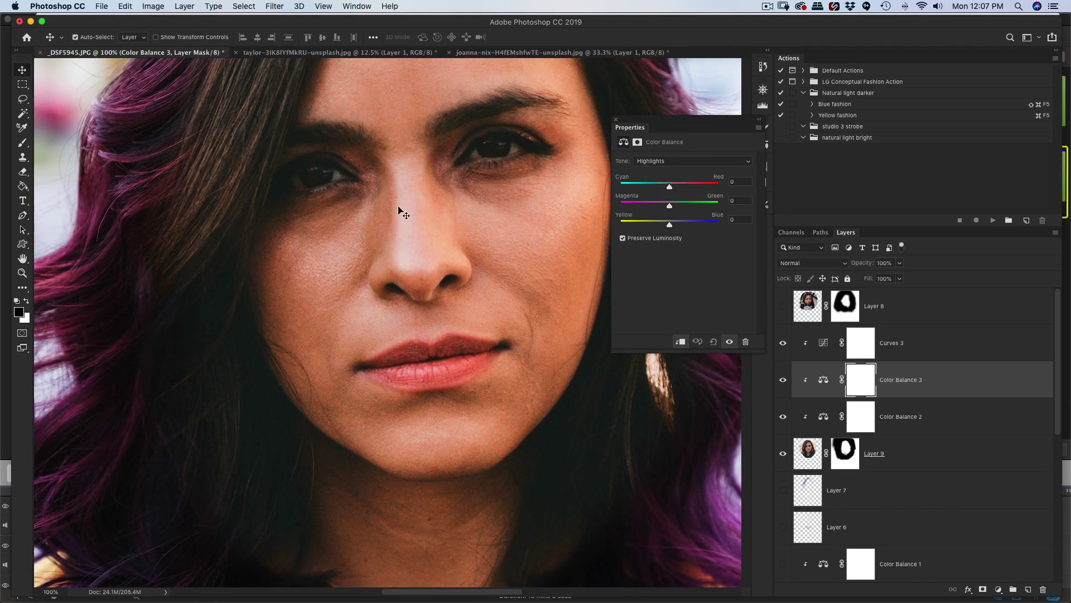
pyautogui.press('super+minus')
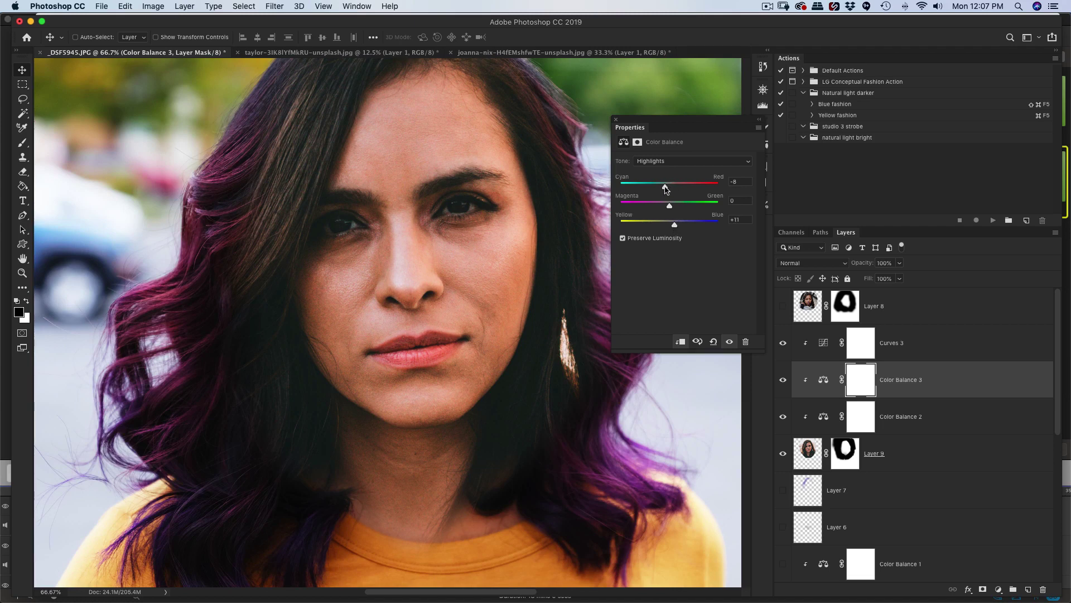
pyautogui.moveTo(675, 189); pyautogui.dragTo(667, 191)
# - Compare the photo with and without the new balance and the swapped face
pyautogui.click(783, 381)
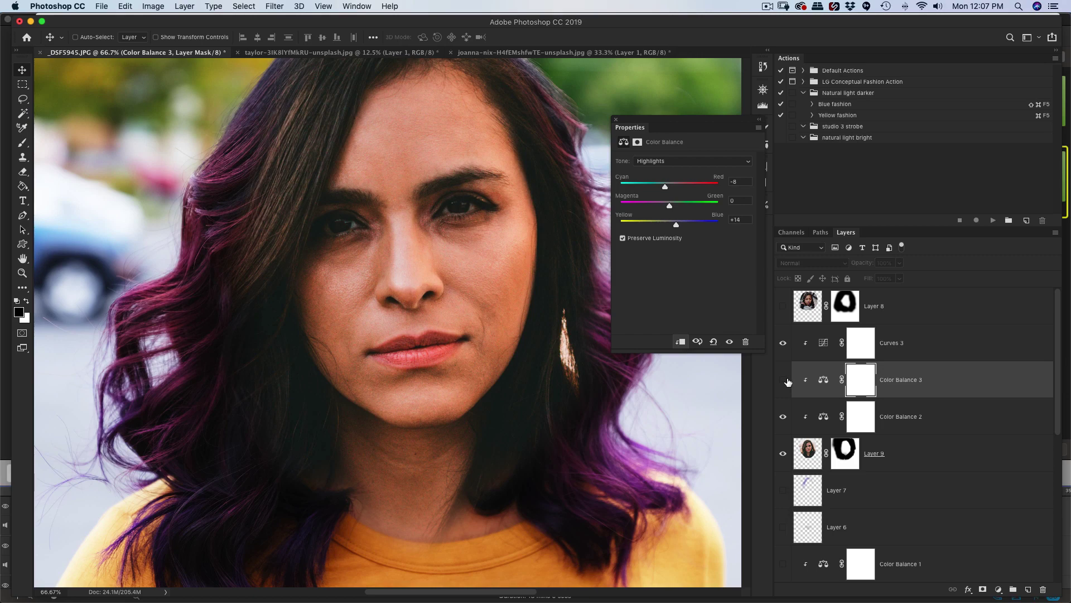
pyautogui.click(784, 381)
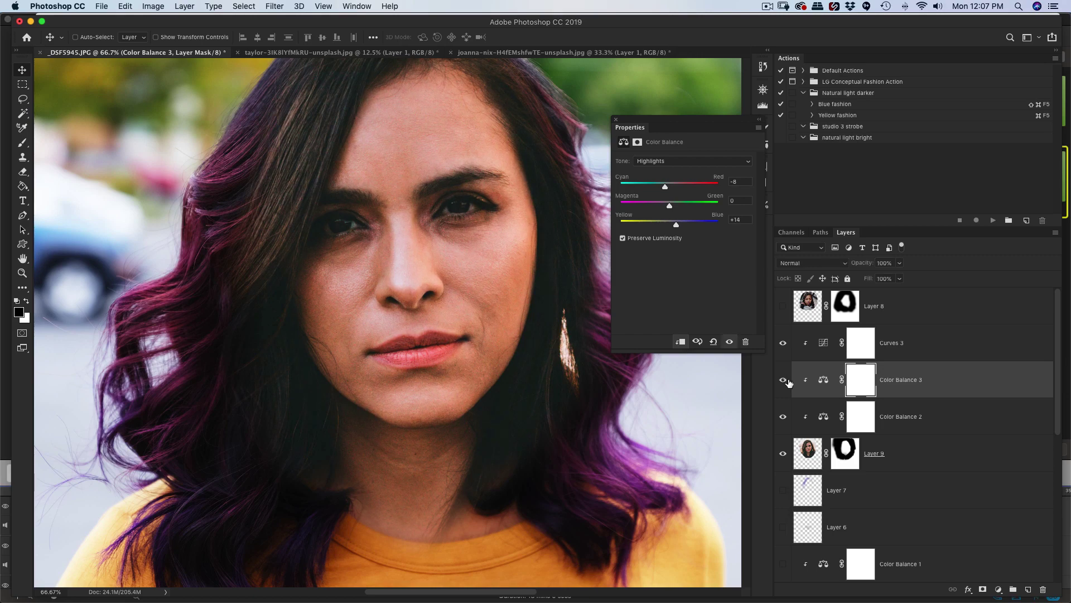
pyautogui.click(617, 119)
pyautogui.press('super+minus')
pyautogui.press('super+minus')
pyautogui.press('super+minus')
pyautogui.press('super+minus')
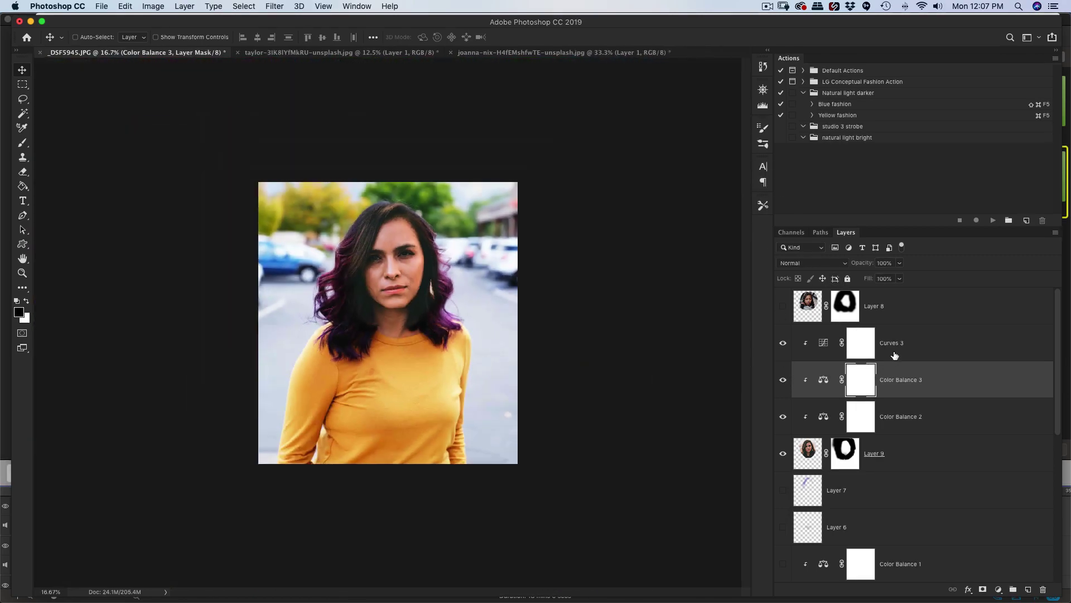
pyautogui.click(783, 380)
pyautogui.click(783, 381)
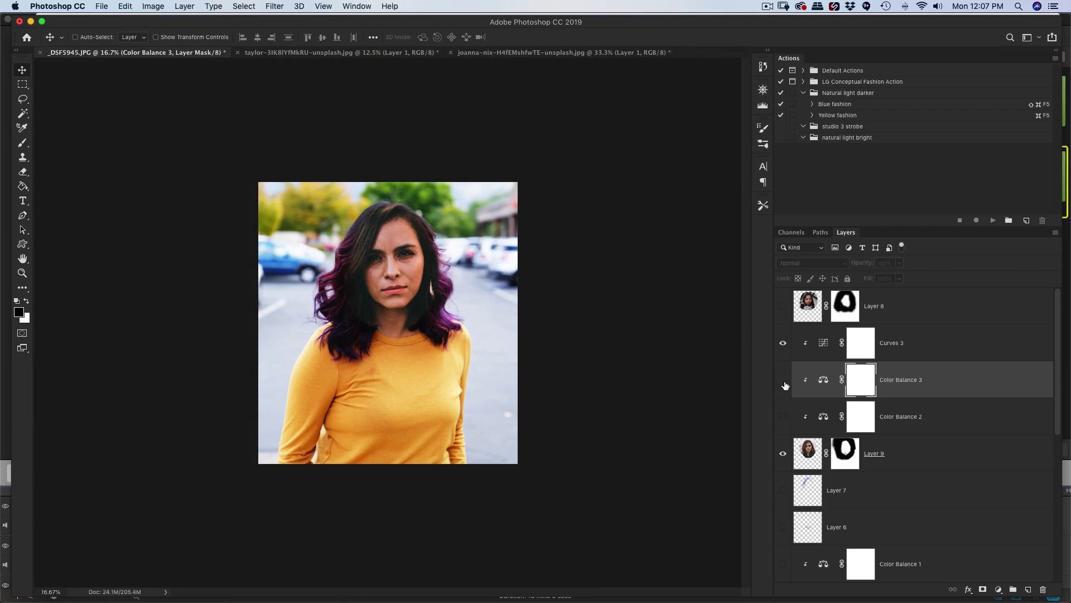
pyautogui.click(783, 453)
pyautogui.click(782, 453)
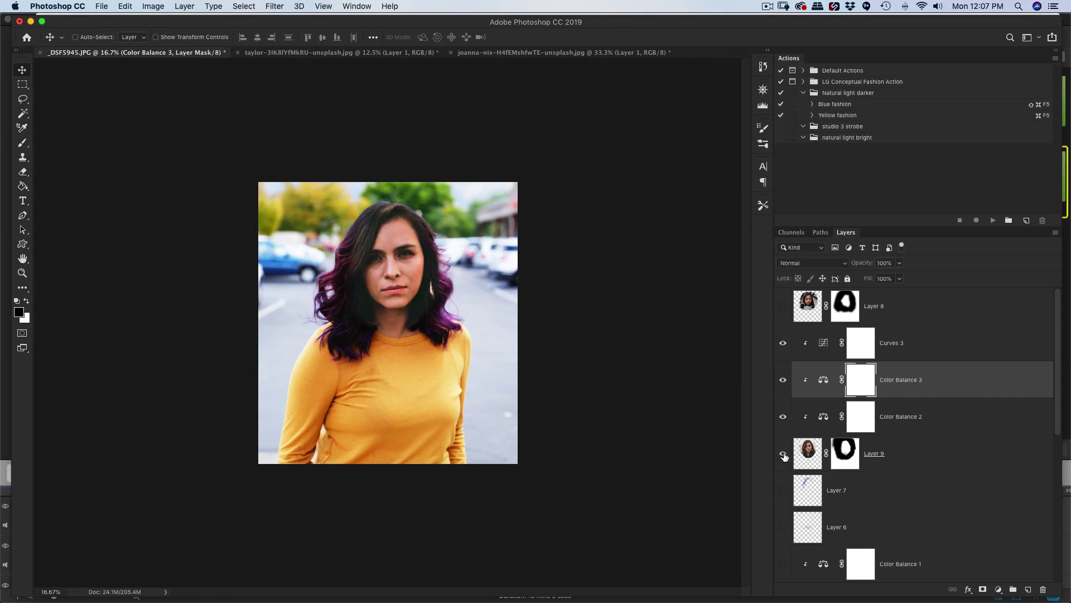
pyautogui.click(782, 453)
pyautogui.click(783, 454)
# - Set the new Color Balance Midtones to Red +6 and compare with the original face
pyautogui.doubleClick(824, 380)
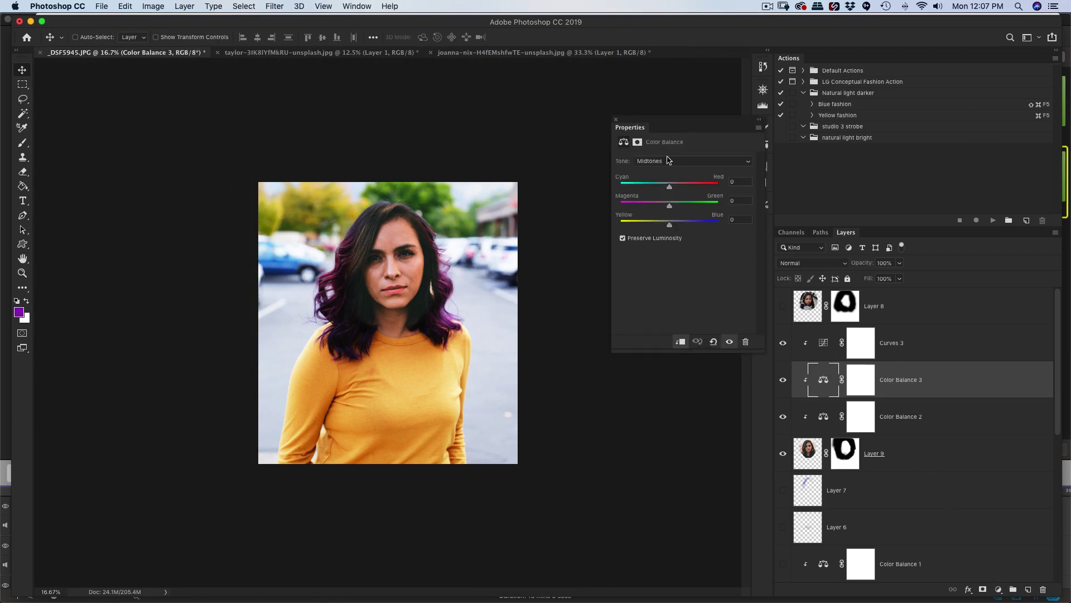
pyautogui.click(668, 160)
pyautogui.click(678, 160)
pyautogui.moveTo(669, 187); pyautogui.dragTo(673, 188)
pyautogui.click(783, 453)
pyautogui.click(783, 453)
pyautogui.click(783, 453)
pyautogui.click(782, 454)
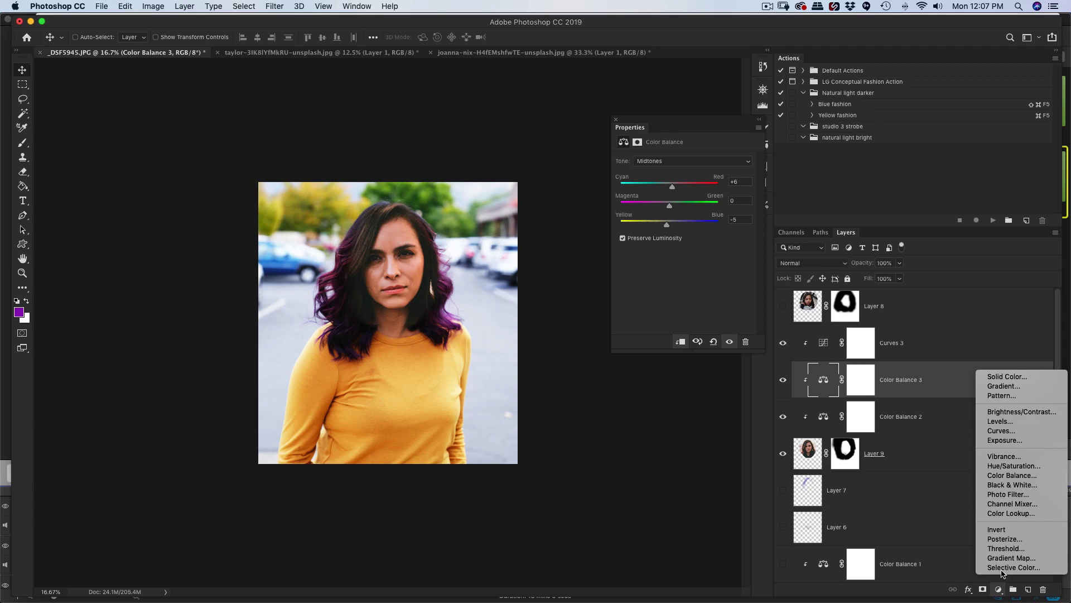
# - Add Color Balance 4 and set its Highlights to +6 toward red
pyautogui.click(999, 589)
pyautogui.click(1029, 475)
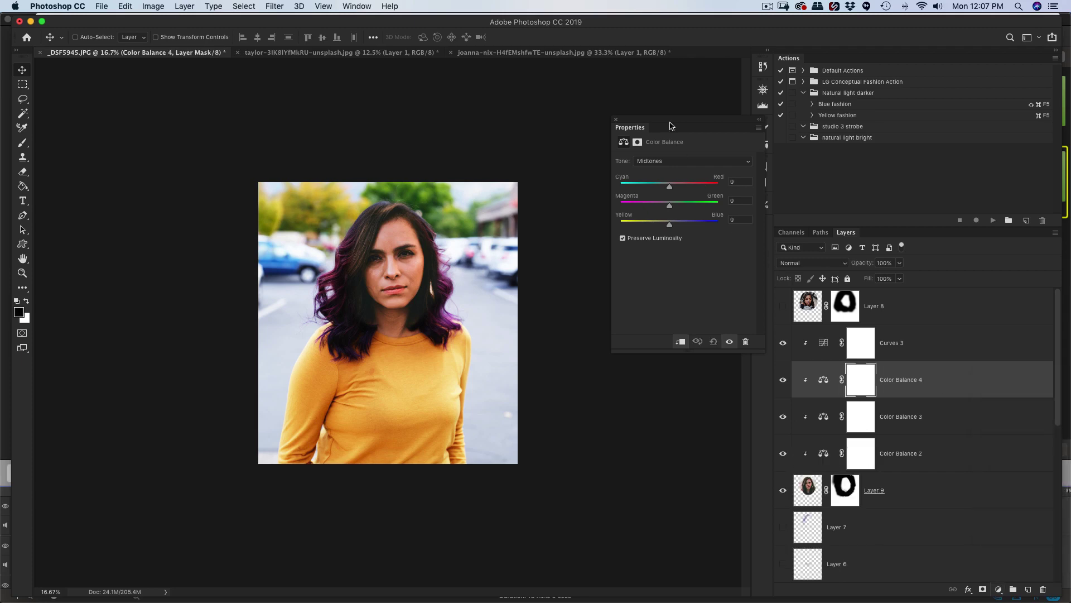
pyautogui.click(668, 160)
pyautogui.click(669, 172)
pyautogui.moveTo(674, 189); pyautogui.dragTo(673, 188)
pyautogui.press('super+plus')
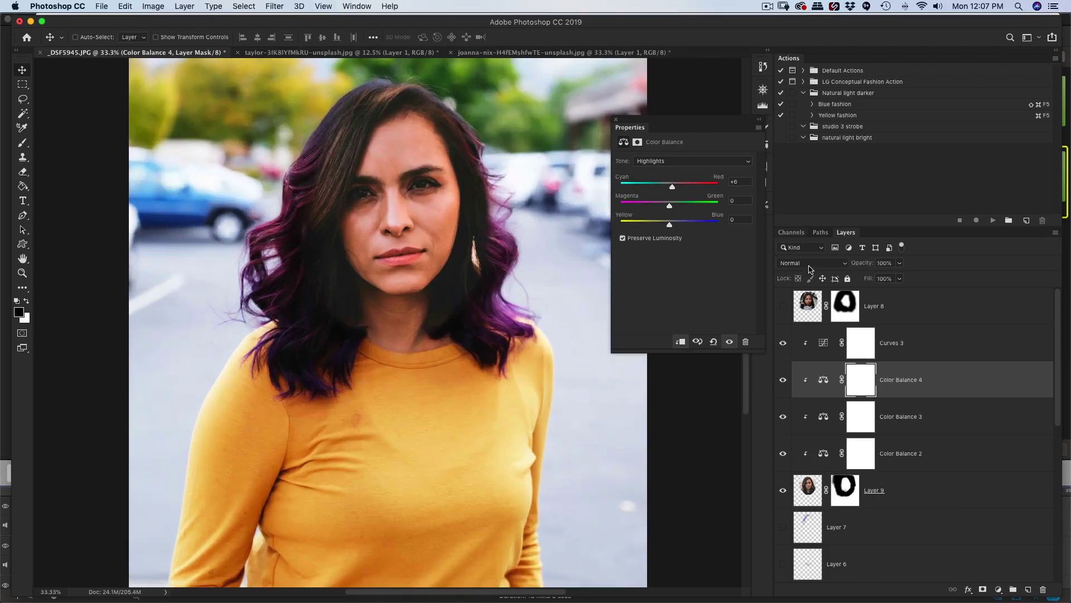
pyautogui.press('super+plus')
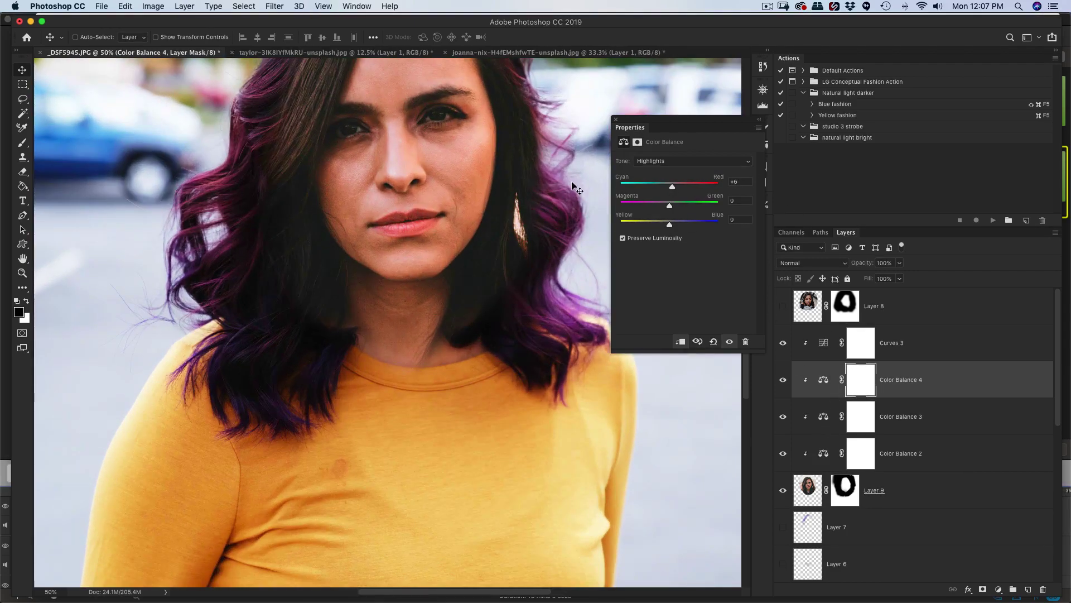
# - Toggle Color Balance 3 and 4 on and off to compare, ending with both visible
pyautogui.click(783, 381)
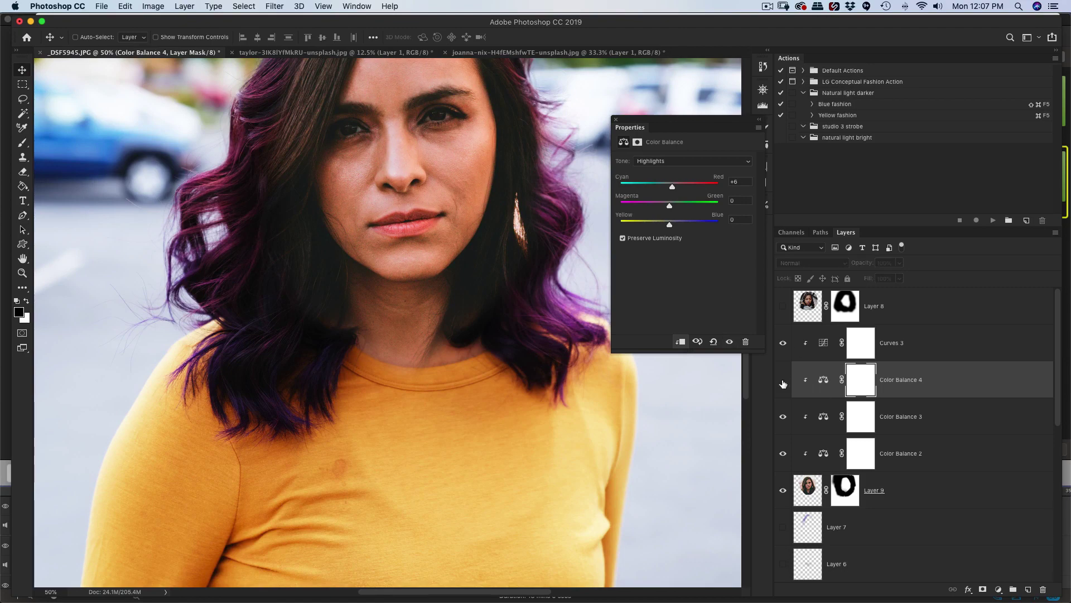
pyautogui.click(783, 381)
pyautogui.press('super+plus')
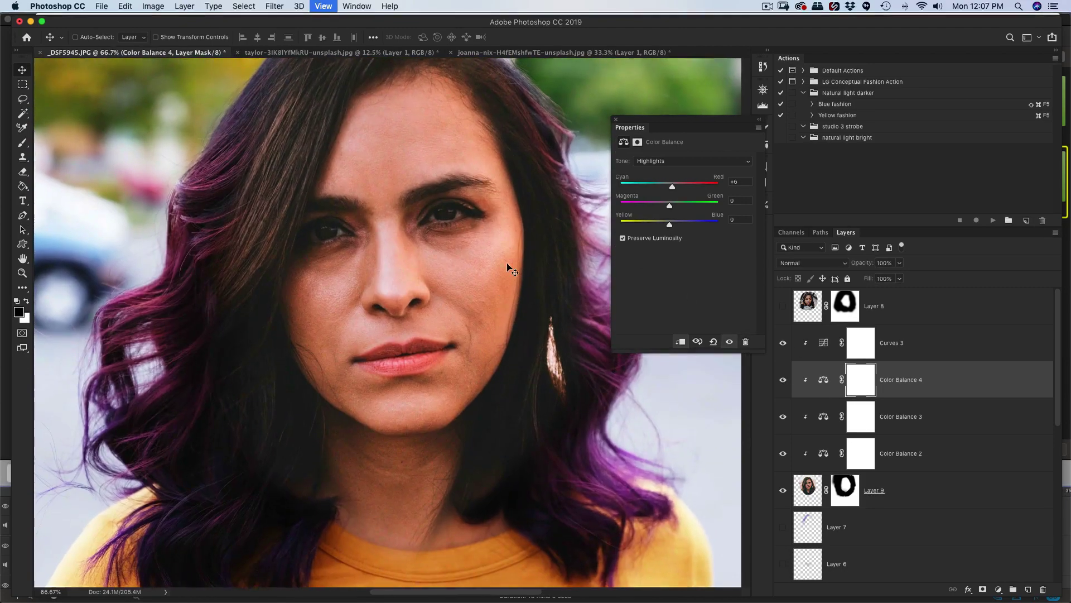
pyautogui.press('super+plus')
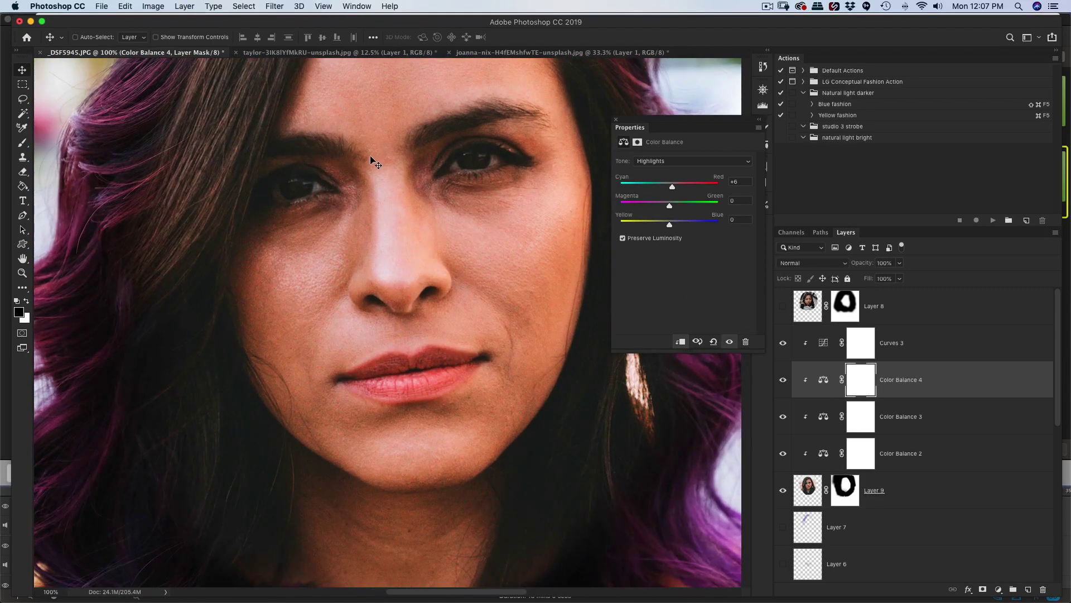
pyautogui.click(782, 381)
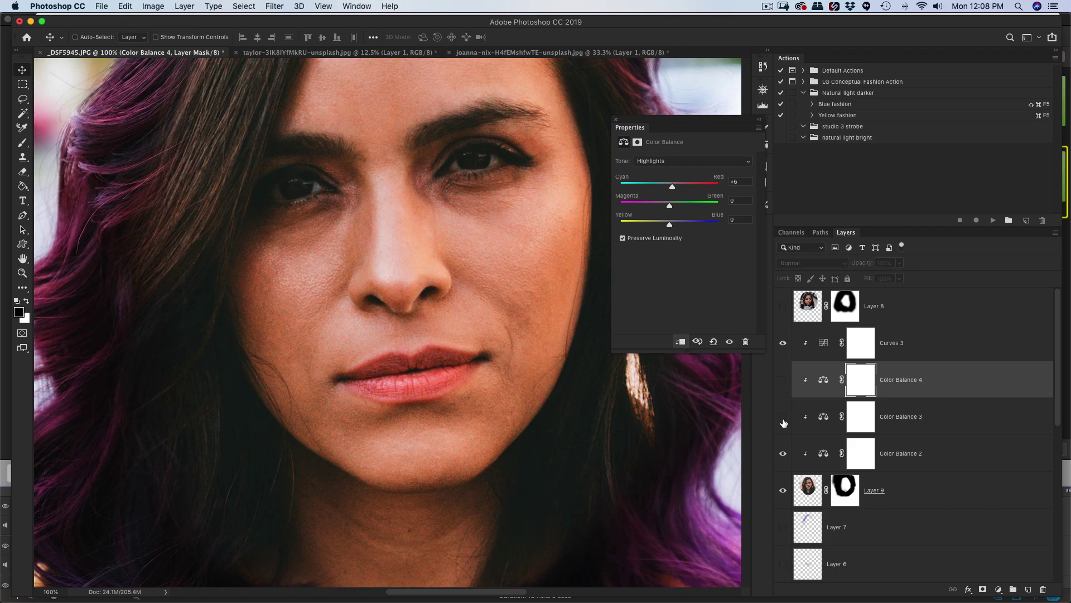
pyautogui.click(782, 420)
pyautogui.click(783, 381)
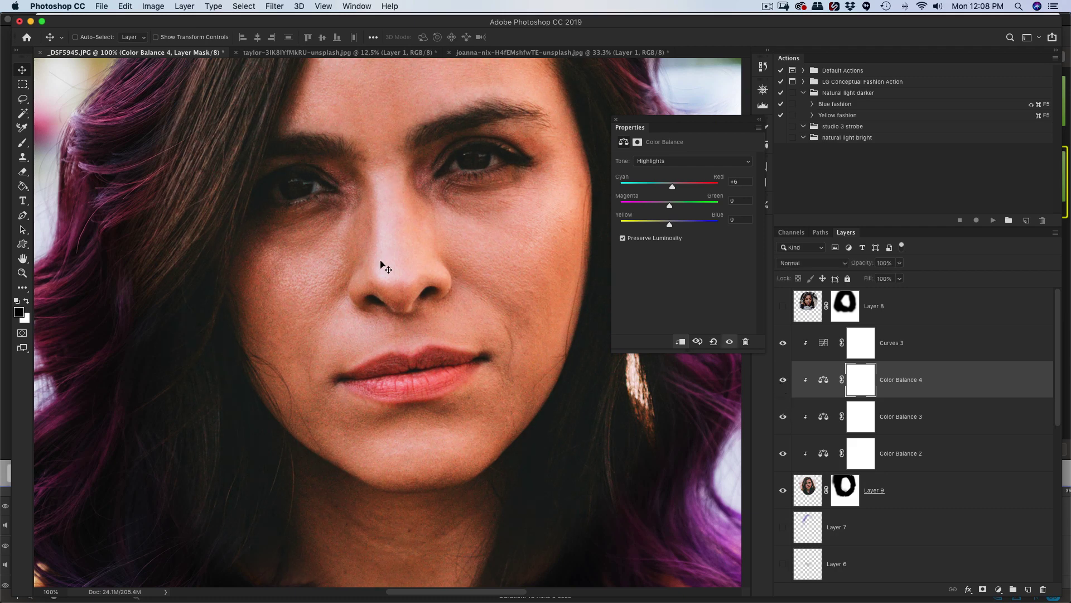
pyautogui.click(783, 417)
pyautogui.click(782, 385)
pyautogui.moveTo(782, 385); pyautogui.dragTo(783, 418)
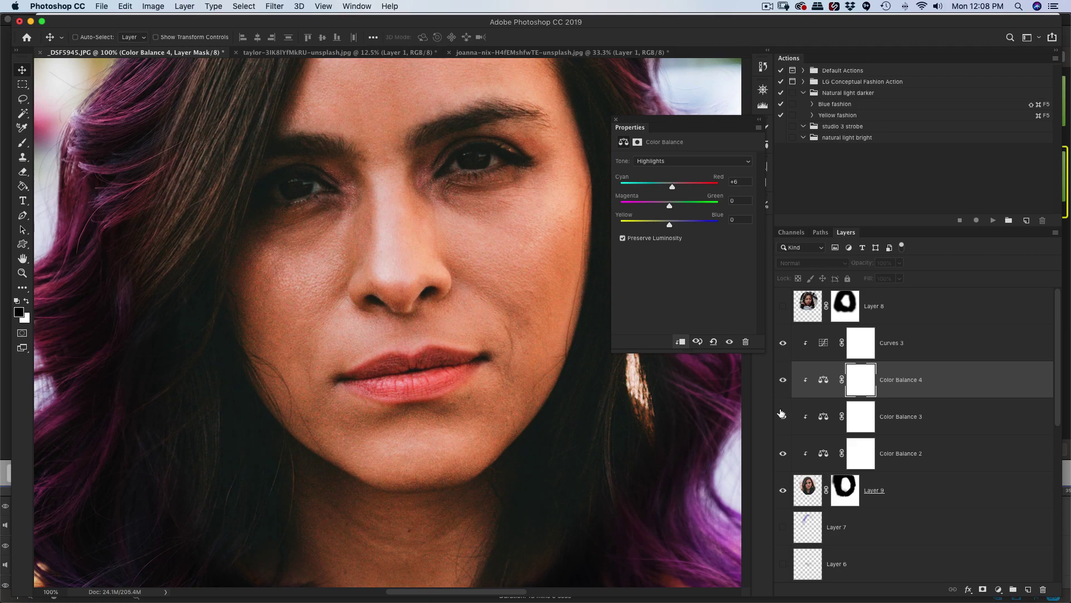
pyautogui.press('super+minus')
pyautogui.press('super+minus')
pyautogui.press('super+minus')
pyautogui.press('super+minus')
pyautogui.press('super+minus')
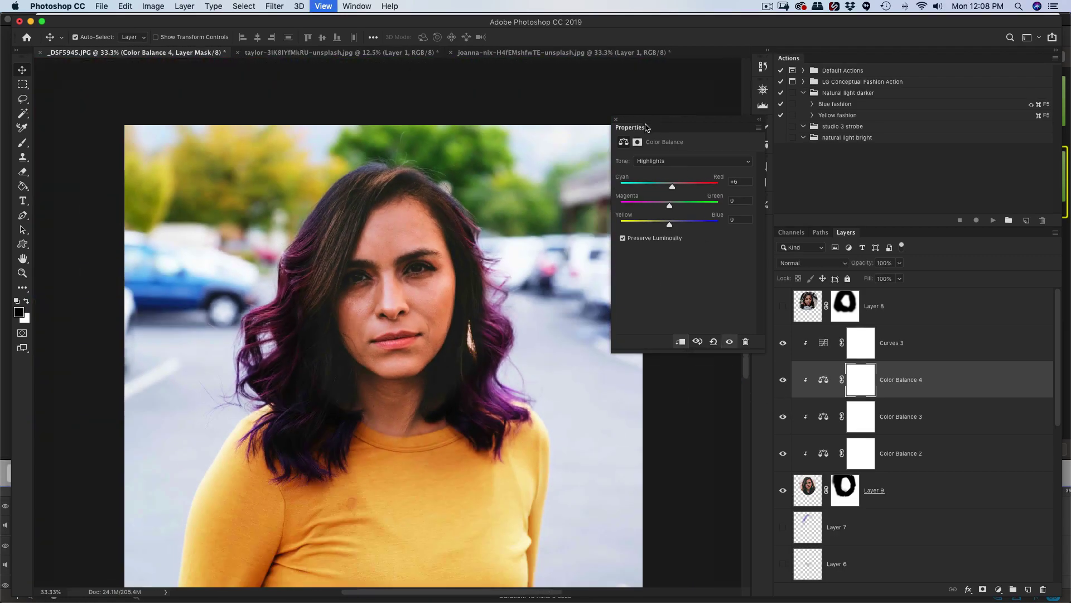
# - Close the Color Balance settings and compare the swapped face on Layer 9 with the original
pyautogui.click(616, 119)
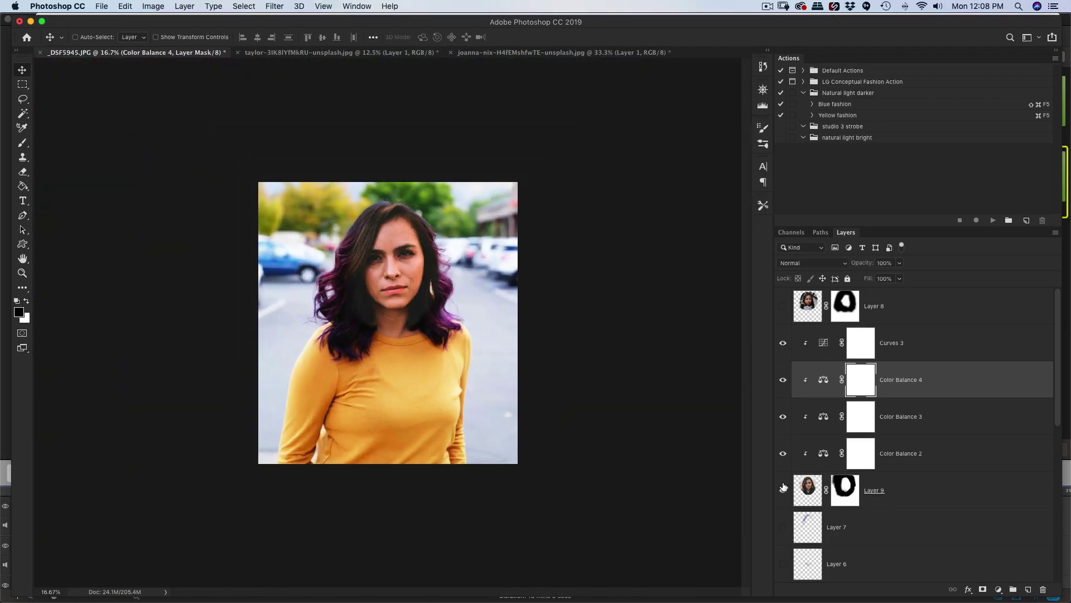
pyautogui.click(783, 489)
pyautogui.click(785, 491)
pyautogui.click(784, 491)
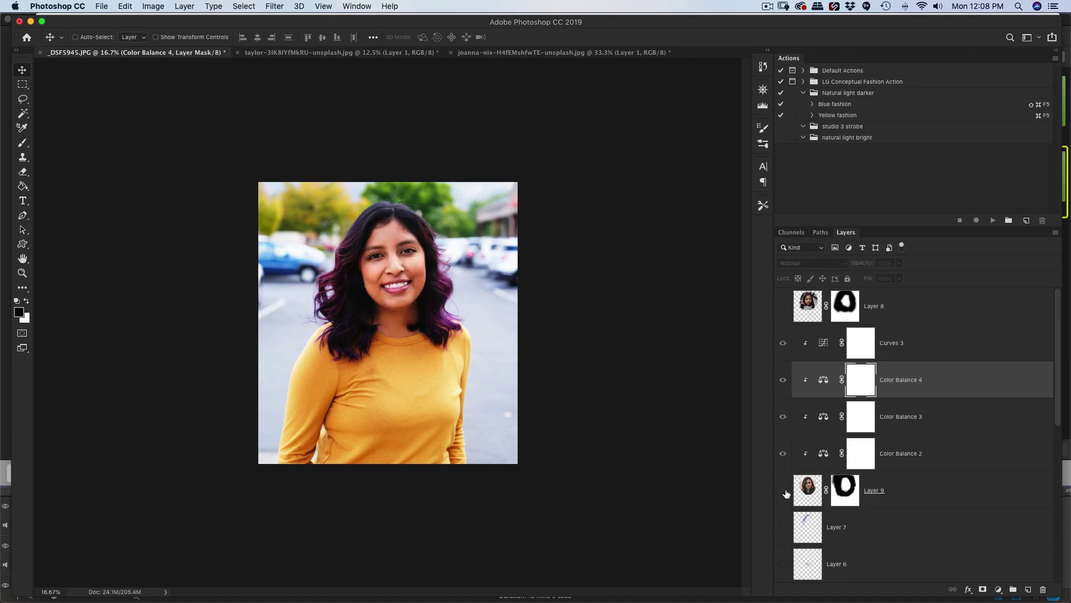
pyautogui.click(784, 491)
pyautogui.press('super+minus')
pyautogui.press('super+minus')
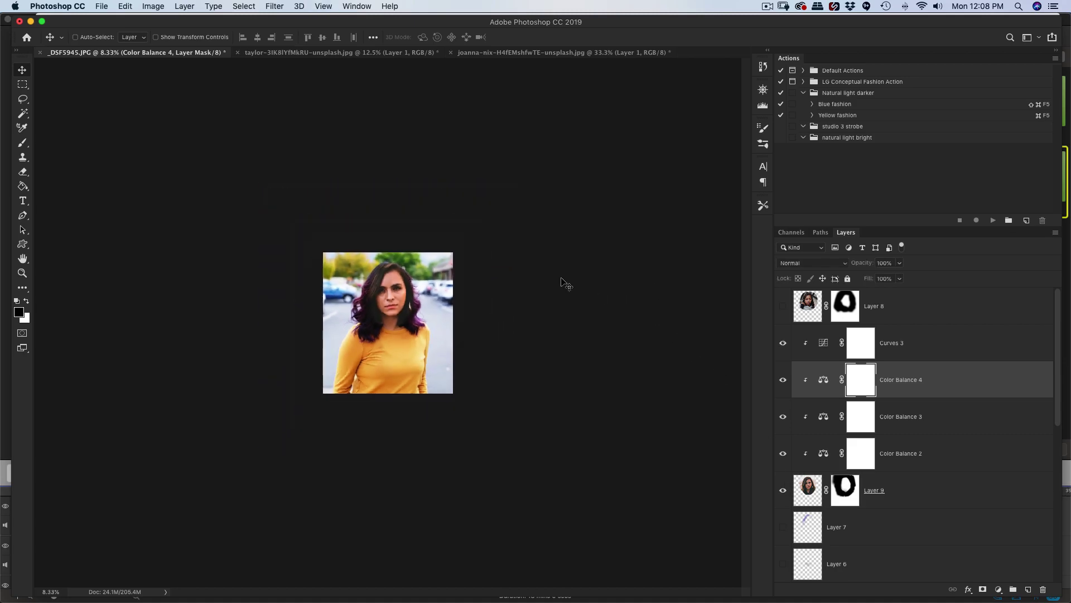
pyautogui.press('super+equal')
pyautogui.press('super+equal')
pyautogui.press('super+equal')
pyautogui.press('super+equal')
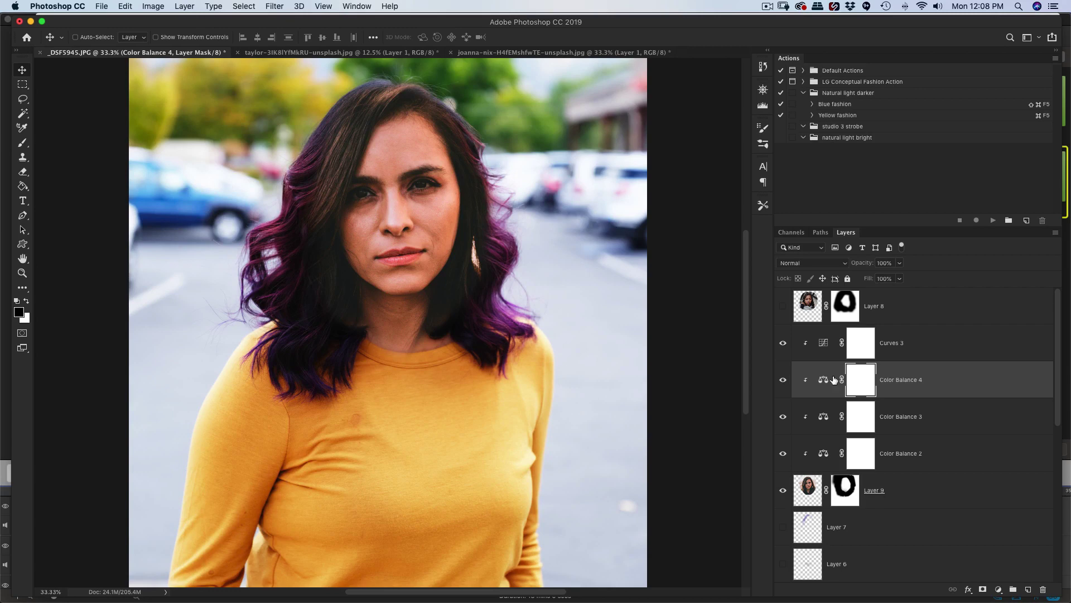
# - Create a new layer above Curves 3 named 'Burn' with Soft Light blending
pyautogui.click(825, 340)
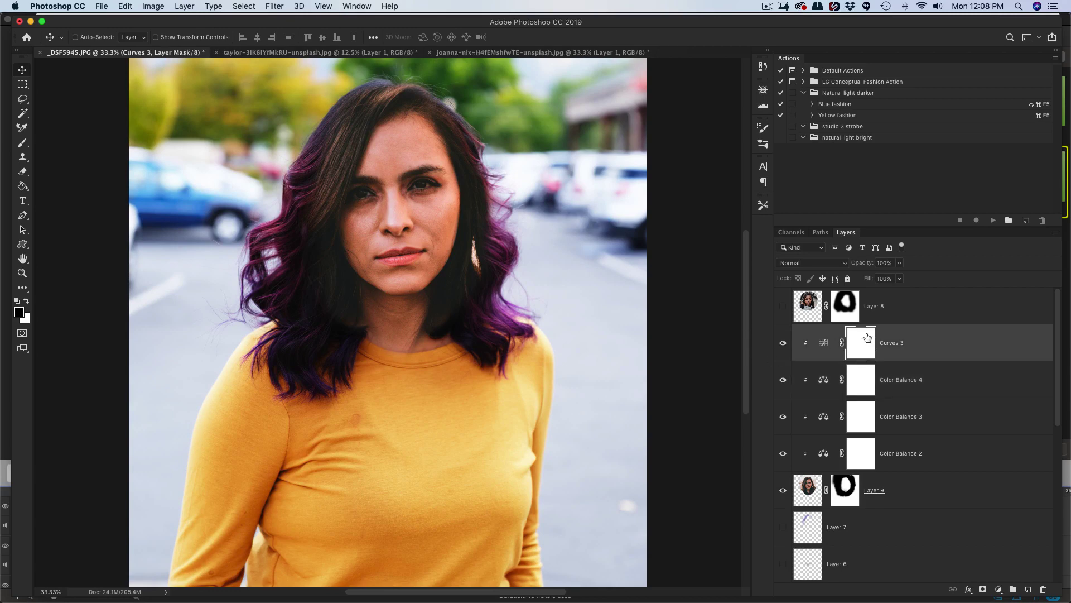
pyautogui.click(1028, 590)
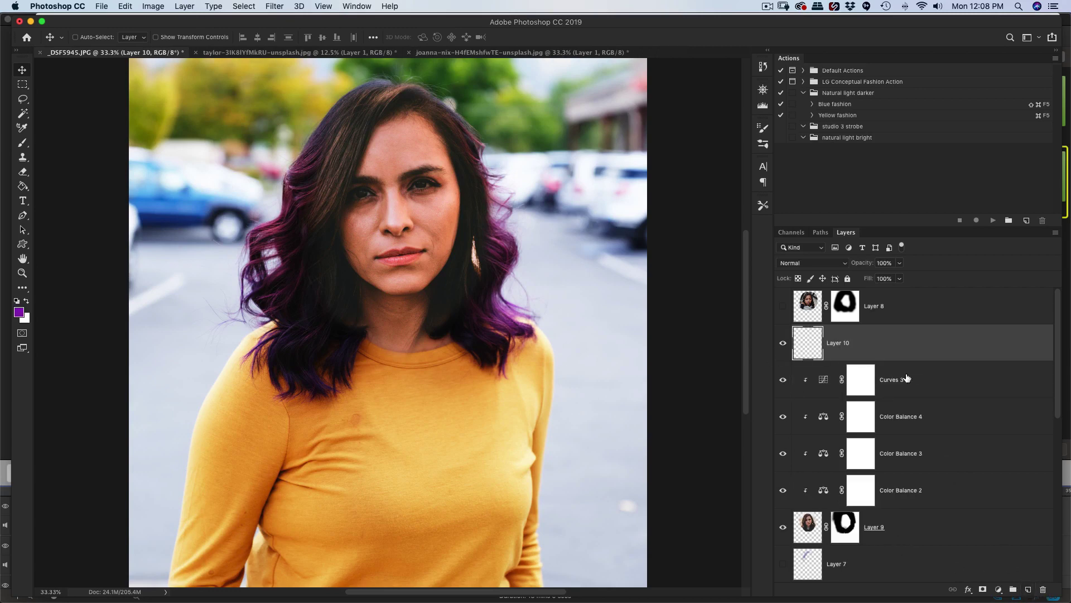
pyautogui.doubleClick(842, 342)
pyautogui.write('Burn')
pyautogui.click(812, 345)
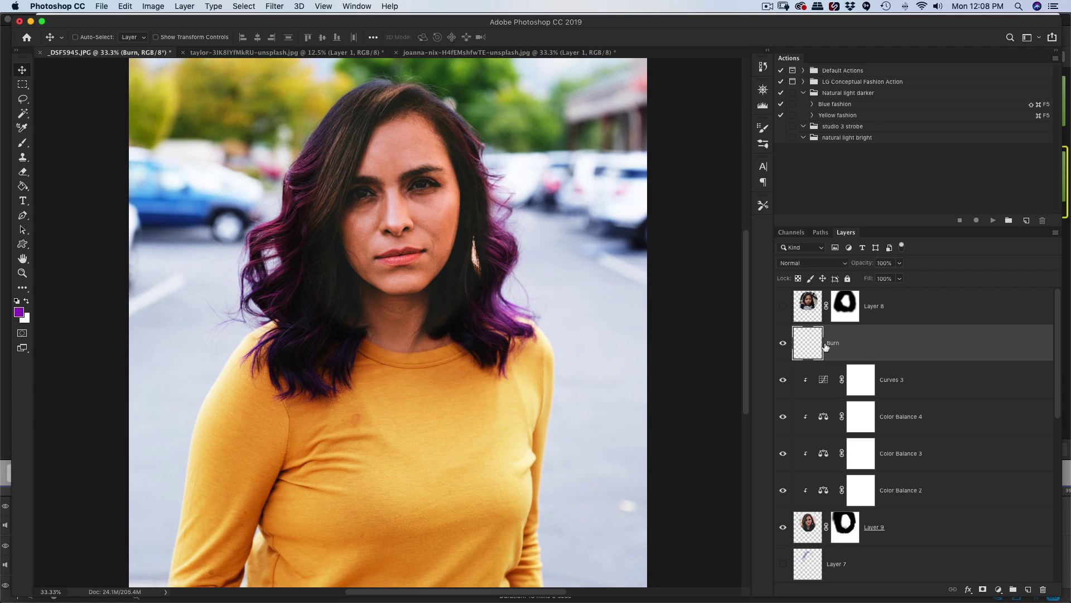
pyautogui.click(808, 263)
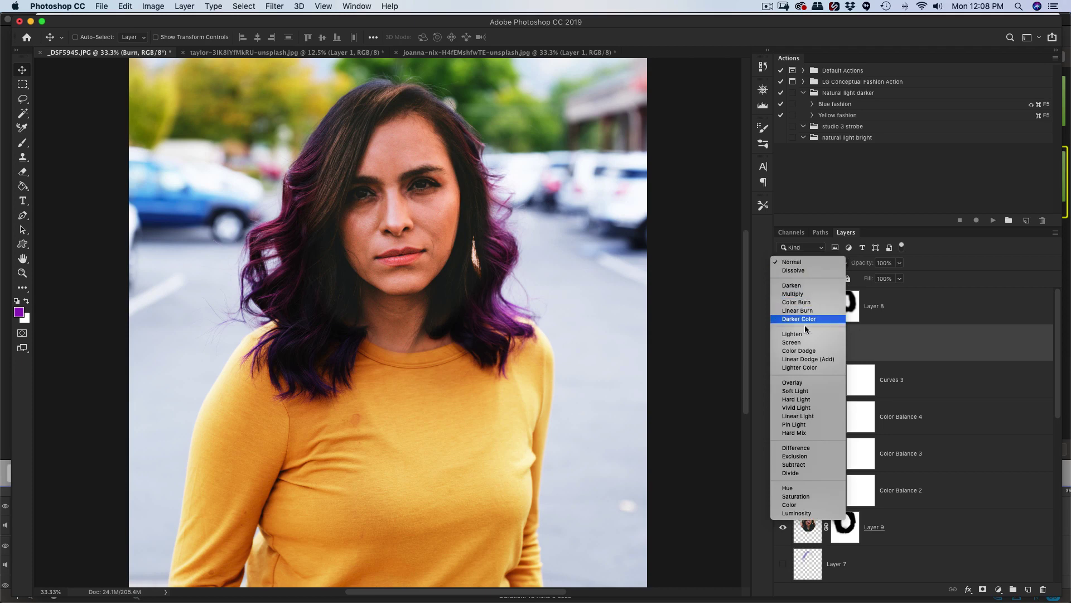
pyautogui.click(808, 392)
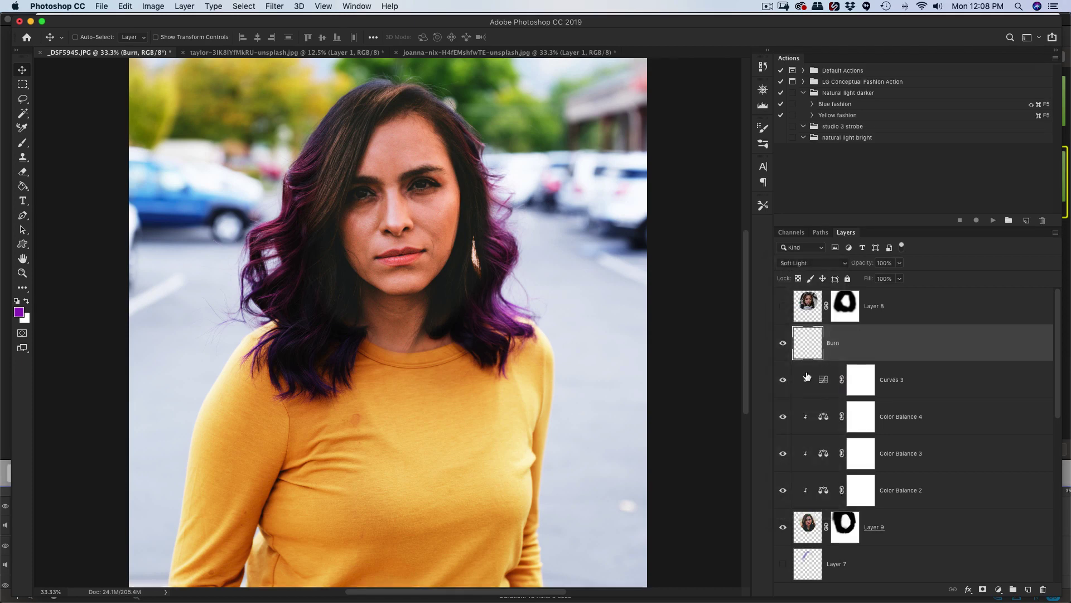
# - Paint black at 20% opacity along the left jaw and right hair edge
pyautogui.press('i')
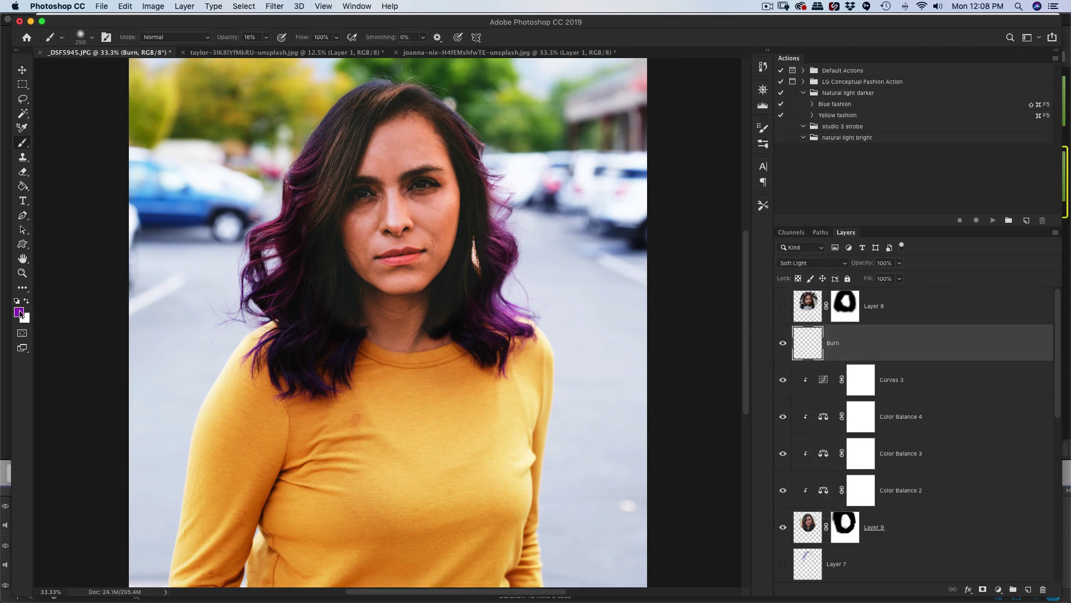
pyautogui.click(18, 312)
pyautogui.moveTo(680, 338)
pyautogui.mouseDown()
pyautogui.moveTo(636, 408)
pyautogui.moveTo(611, 417)
pyautogui.mouseUp()
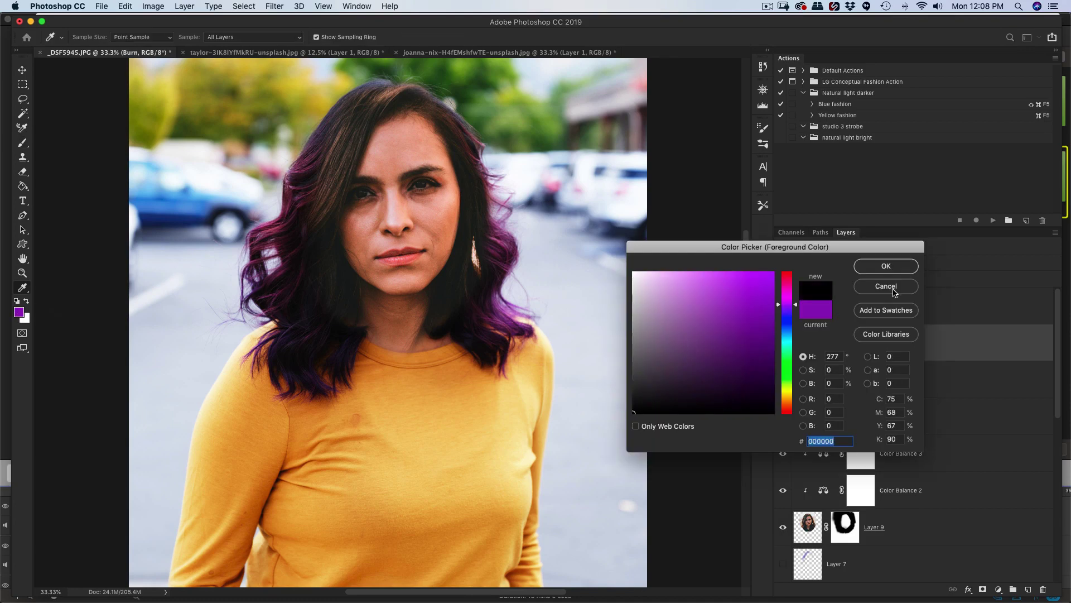
pyautogui.click(880, 270)
pyautogui.press('b')
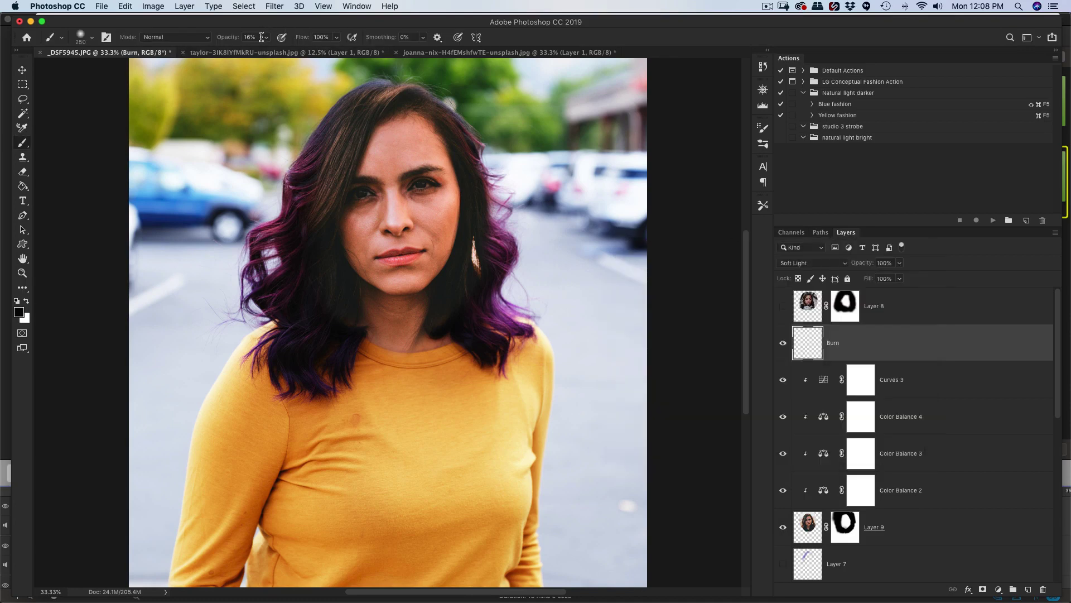
pyautogui.press('2')
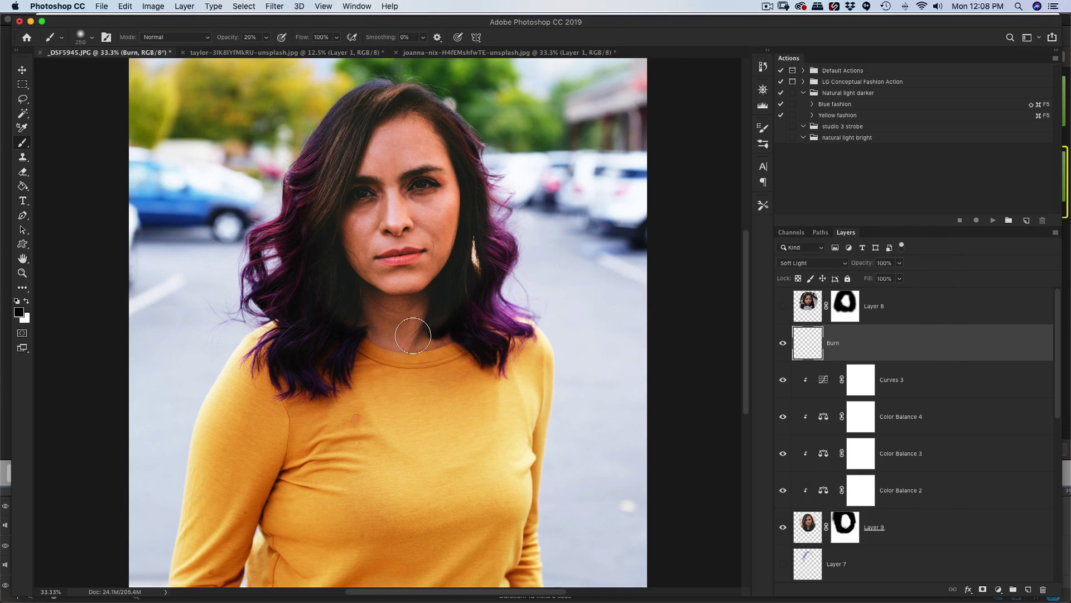
pyautogui.press(']')
pyautogui.press(']')
pyautogui.press(']')
pyautogui.press(']')
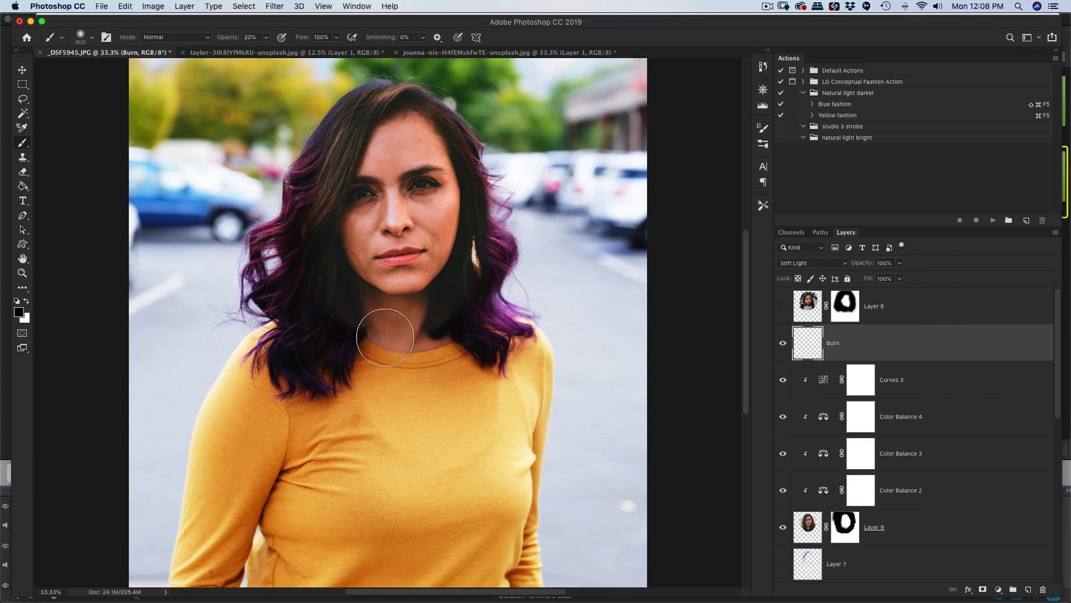
pyautogui.moveTo(378, 326)
pyautogui.mouseDown()
pyautogui.moveTo(337, 304)
pyautogui.moveTo(350, 312)
pyautogui.moveTo(332, 287)
pyautogui.moveTo(334, 241)
pyautogui.moveTo(343, 296)
pyautogui.mouseUp()
pyautogui.press('[')
pyautogui.press('[')
pyautogui.press('[')
pyautogui.press('[')
pyautogui.press('[')
pyautogui.press('[')
pyautogui.moveTo(485, 218)
pyautogui.mouseDown()
pyautogui.moveTo(485, 158)
pyautogui.moveTo(449, 176)
pyautogui.moveTo(435, 116)
pyautogui.mouseUp()
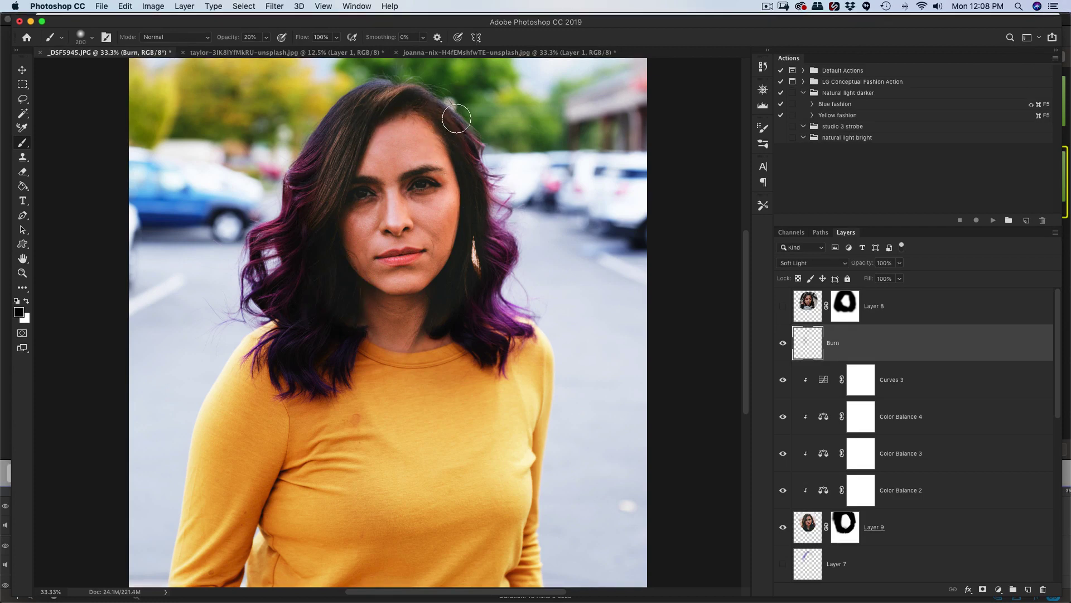
pyautogui.press(']')
pyautogui.press(']')
# - Compare the portrait with the Burn layer hidden and shown
pyautogui.press('super+minus')
pyautogui.press('super+minus')
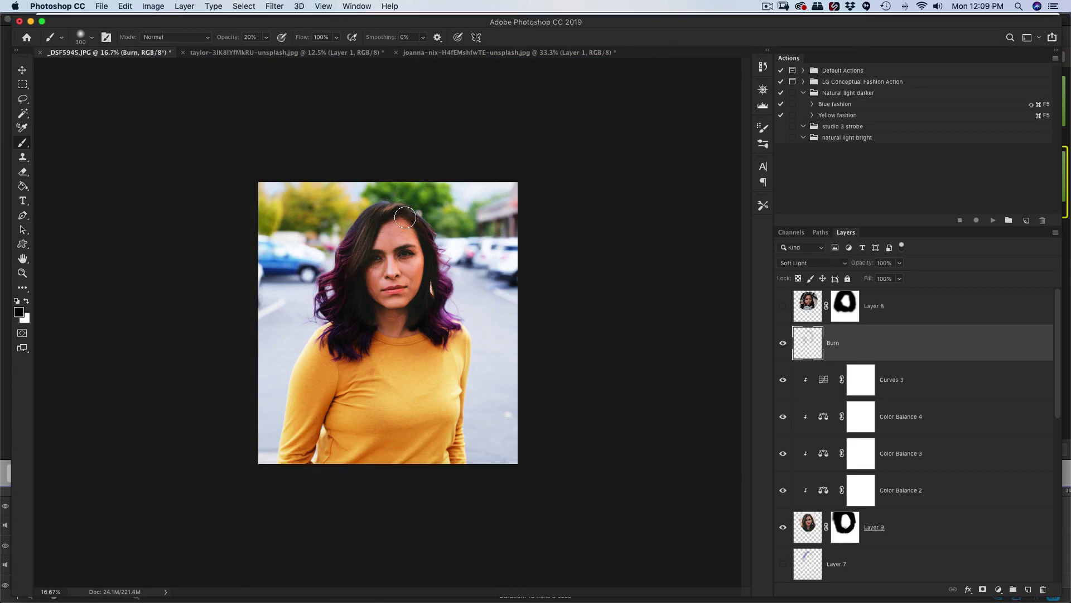
pyautogui.click(784, 346)
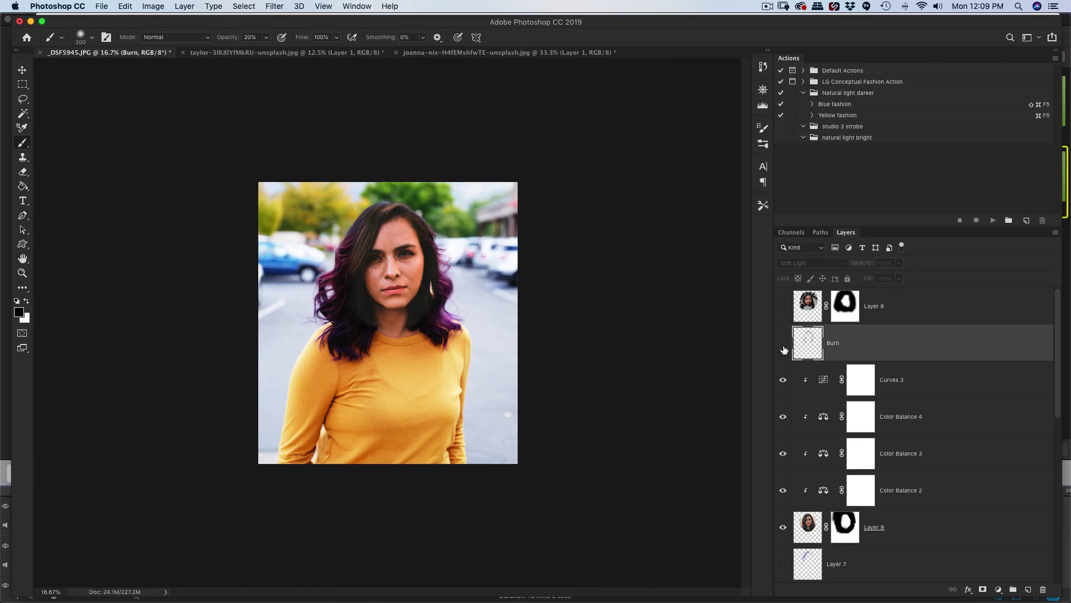
pyautogui.click(785, 350)
pyautogui.click(785, 349)
pyautogui.press('super+minus')
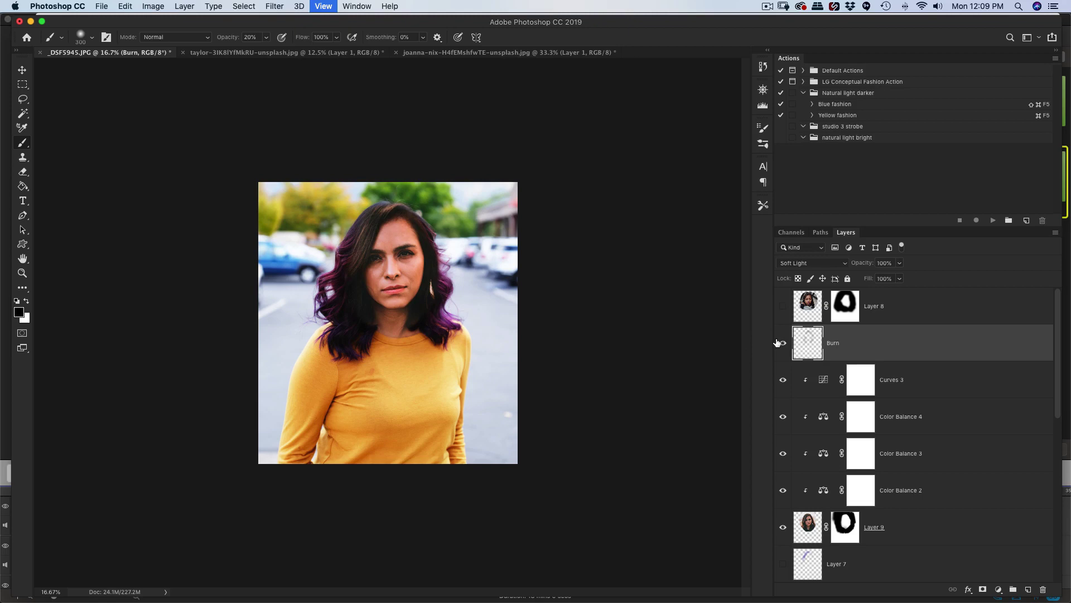
pyautogui.press('super+equal')
pyautogui.press('super+equal')
pyautogui.press('super+equal')
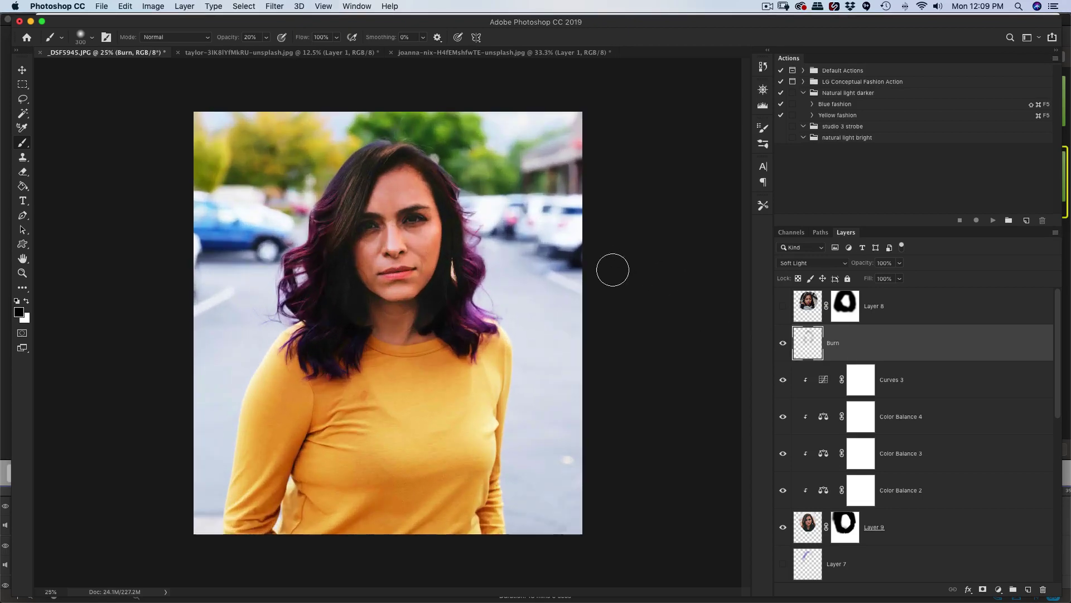
pyautogui.press('super+minus')
pyautogui.press('super+minus')
pyautogui.click(783, 345)
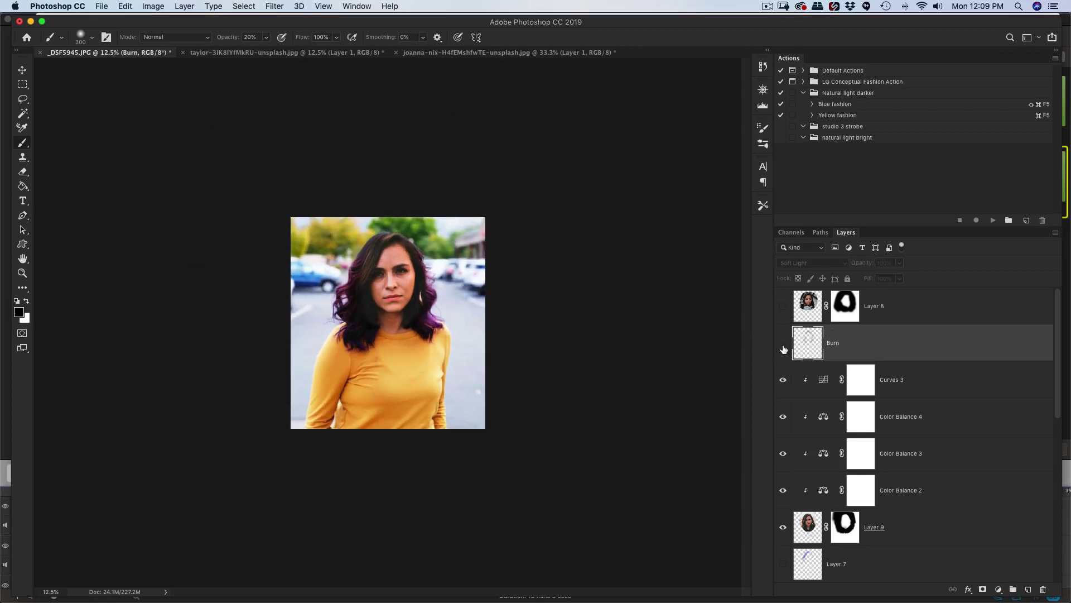
pyautogui.click(784, 349)
pyautogui.press('super+equal')
pyautogui.press('super+equal')
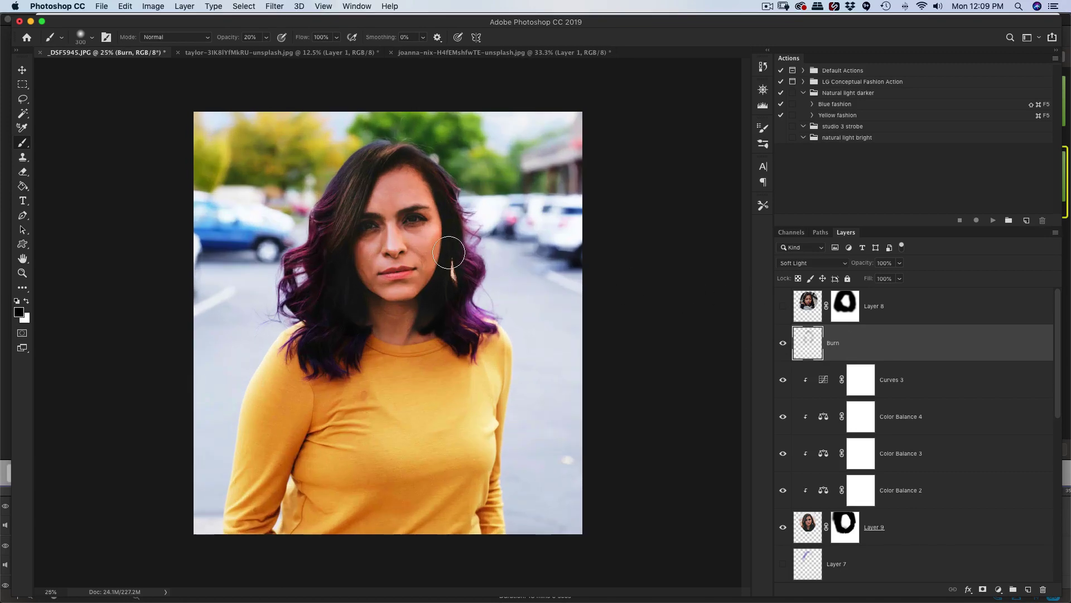
pyautogui.press('super+equal')
# - Erase some of the burn shading from the right cheek with a 200 eraser
pyautogui.press('e')
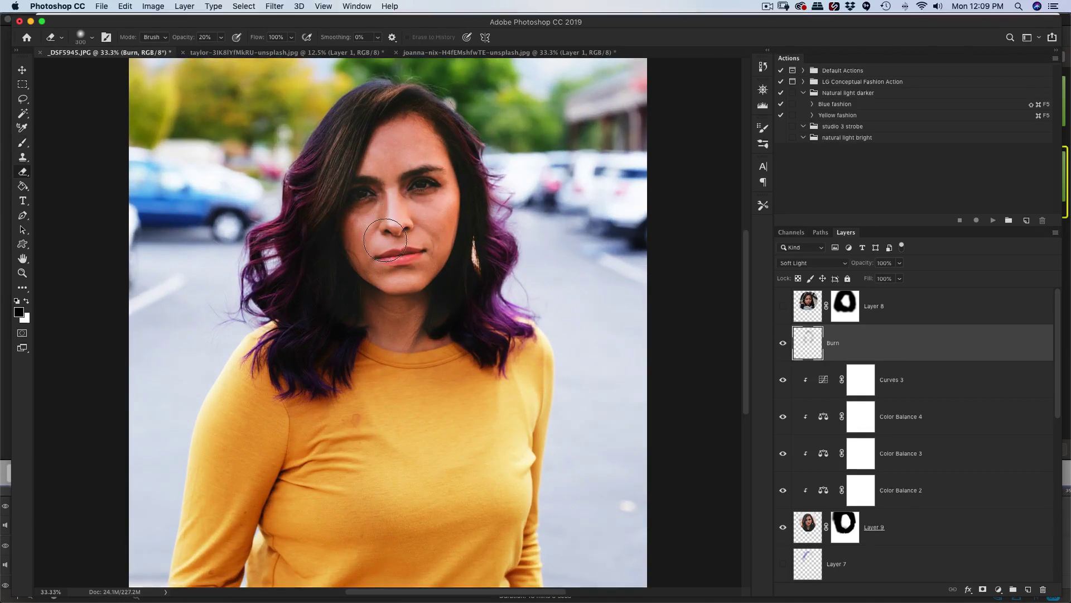
pyautogui.press('[')
pyautogui.moveTo(429, 211); pyautogui.dragTo(432, 246)
pyautogui.press('super+minus')
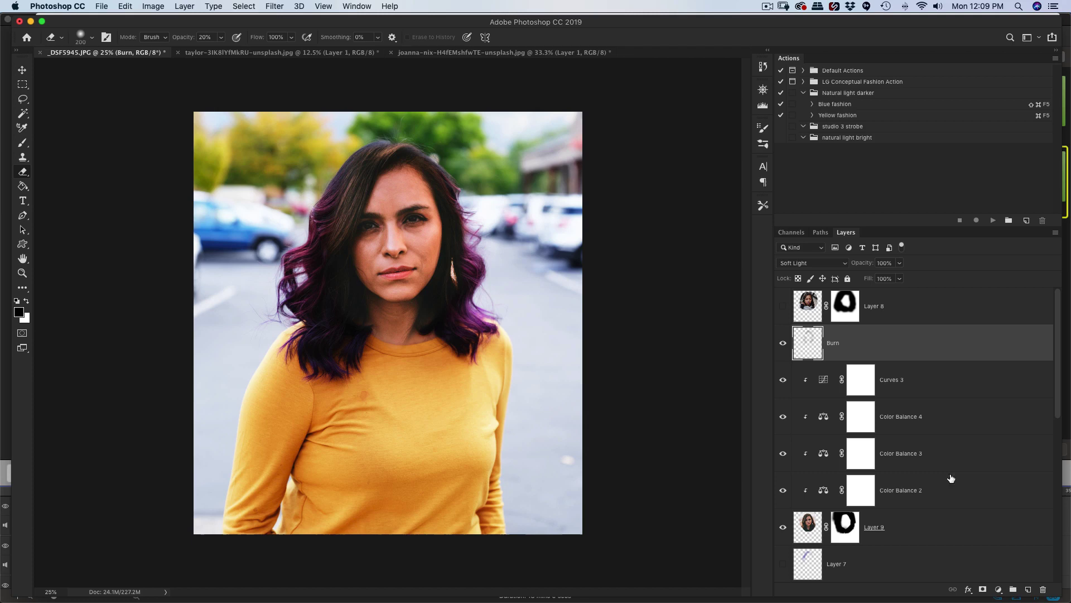
pyautogui.click(999, 590)
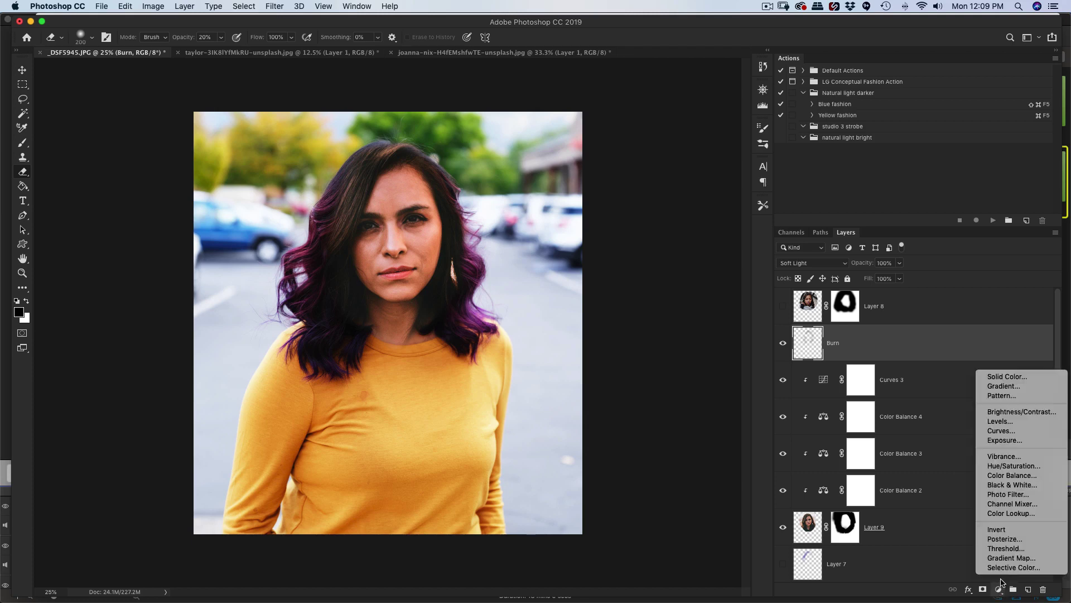
# - Add a darkening Curves layer with an inverted black mask and prepare a white brush
pyautogui.click(1039, 431)
pyautogui.moveTo(691, 242); pyautogui.dragTo(697, 250)
pyautogui.click(847, 345)
pyautogui.press('super+i')
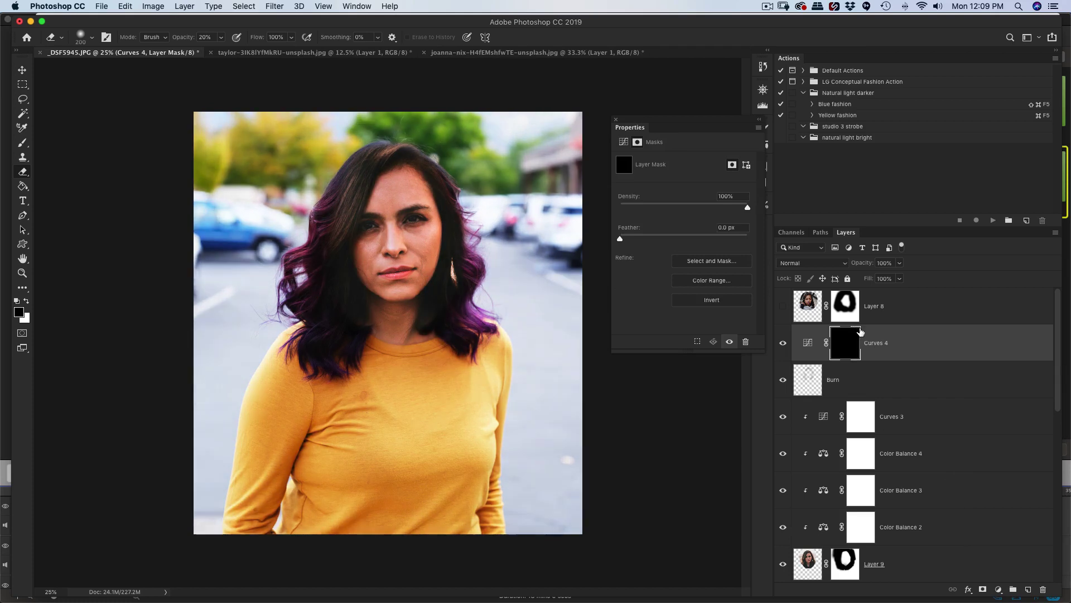
pyautogui.doubleClick(616, 121)
pyautogui.press('b')
pyautogui.press('x')
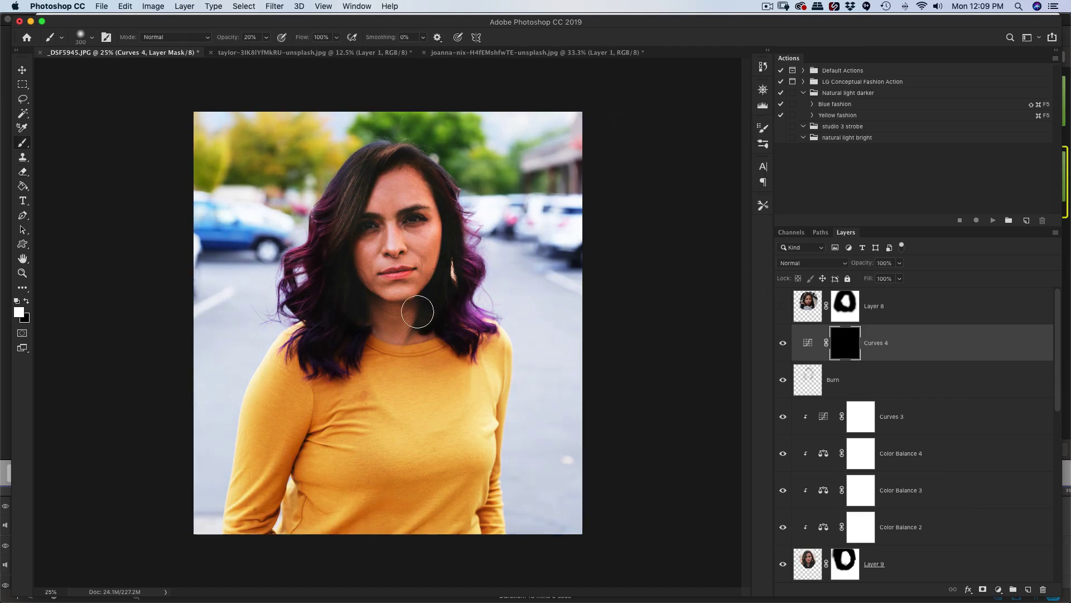
pyautogui.press('super+equal')
# - Name the curves layer 'Burn', duplicate it as 'Dodge', and raise Dodge's curve to brighten
pyautogui.doubleClick(877, 344)
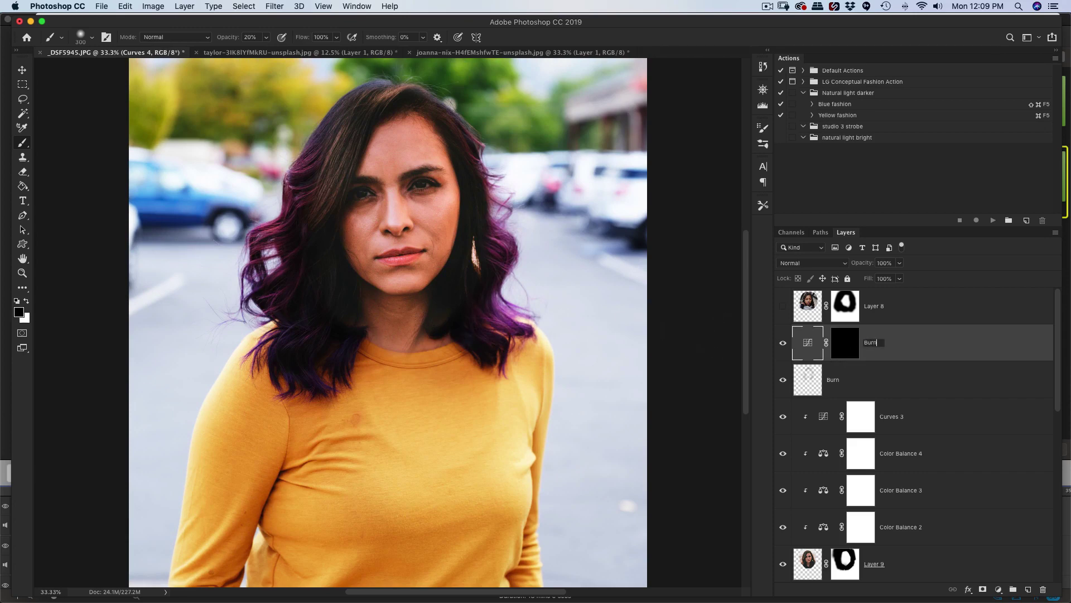
pyautogui.press('Return')
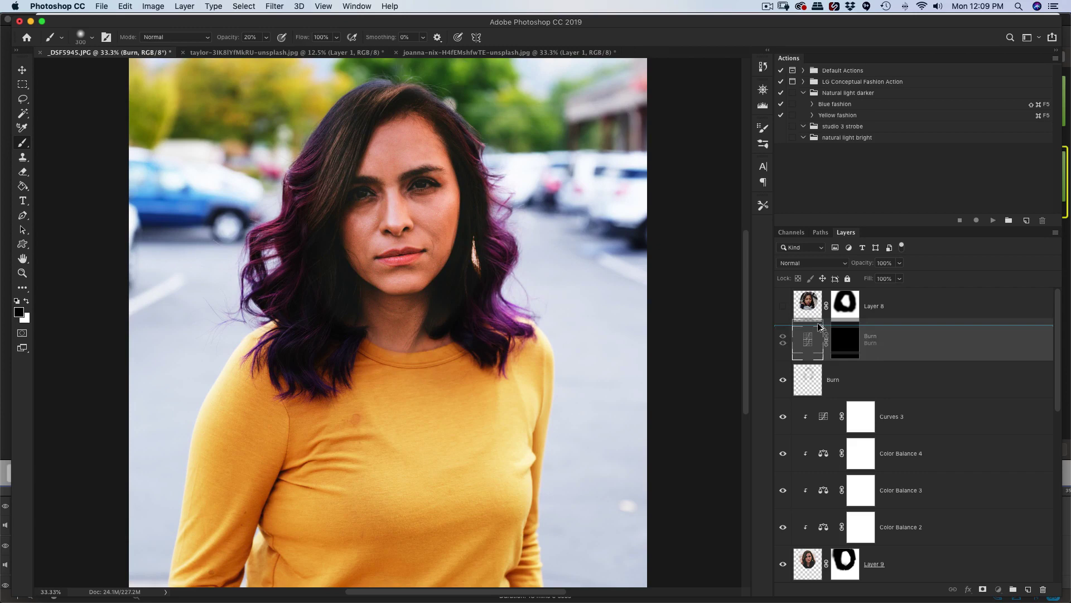
pyautogui.press('super+j')
pyautogui.doubleClick(876, 343)
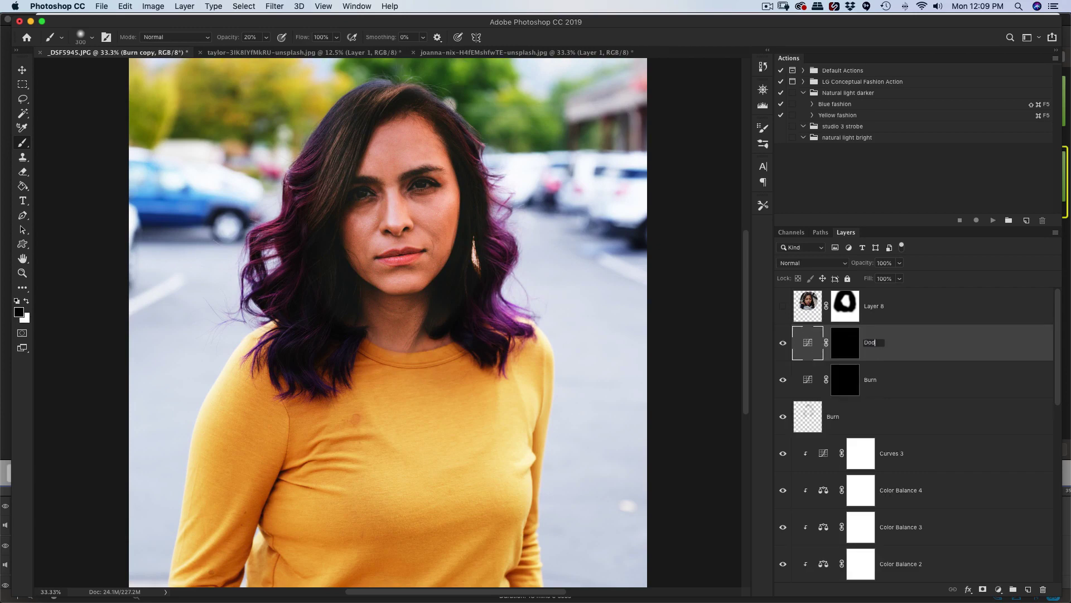
pyautogui.press('Return')
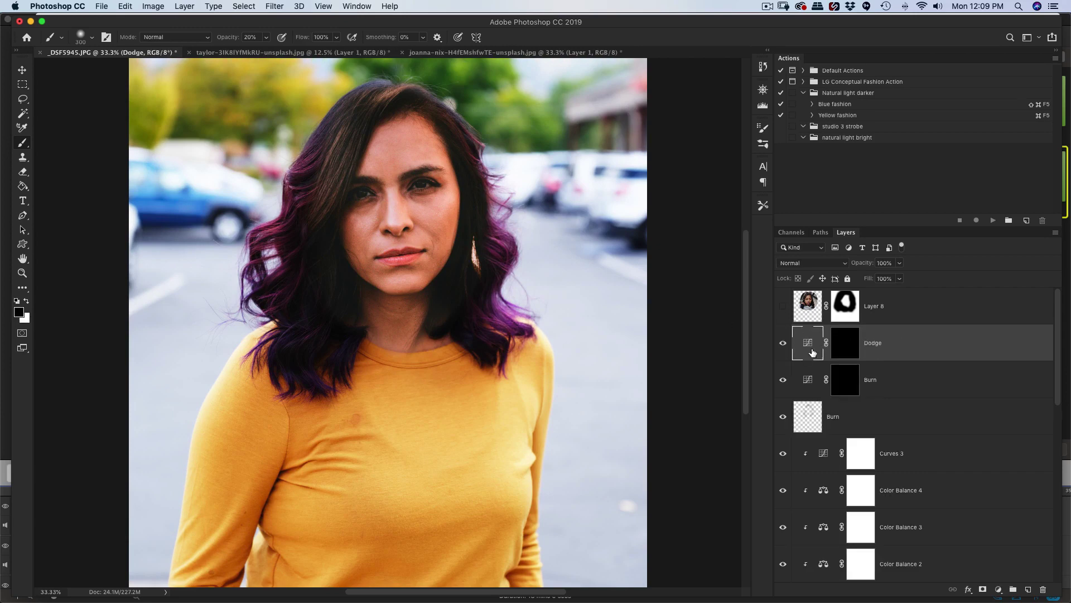
pyautogui.doubleClick(811, 353)
pyautogui.moveTo(701, 247); pyautogui.dragTo(684, 238)
pyautogui.click(614, 119)
# - Paint white into the Dodge mask to lighten the chin and neck
pyautogui.click(856, 345)
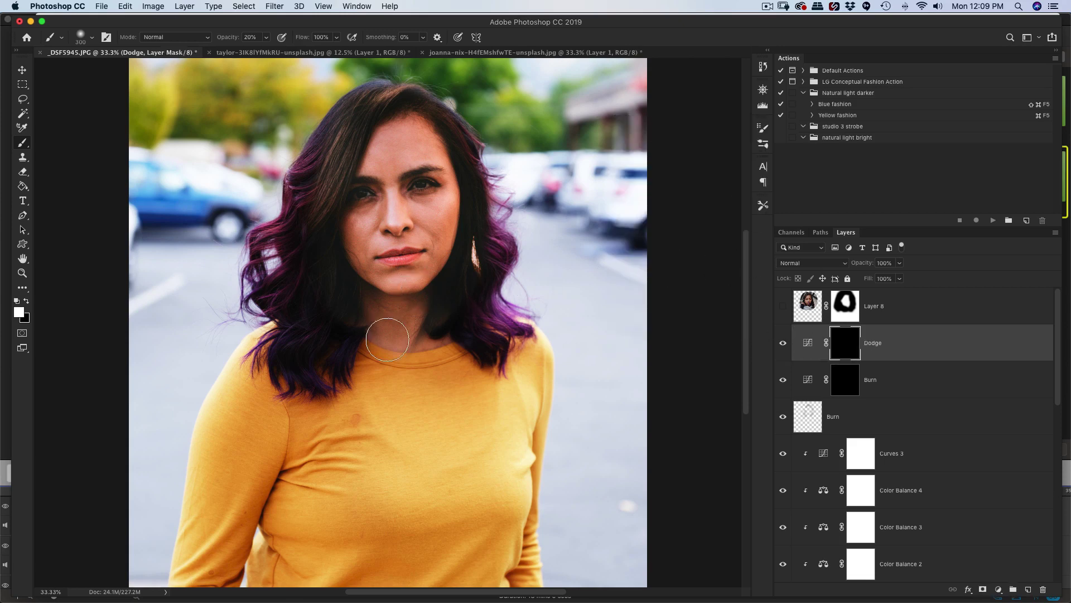
pyautogui.moveTo(383, 311)
pyautogui.mouseDown()
pyautogui.moveTo(401, 322)
pyautogui.moveTo(359, 305)
pyautogui.moveTo(392, 336)
pyautogui.moveTo(433, 339)
pyautogui.moveTo(361, 307)
pyautogui.moveTo(356, 324)
pyautogui.moveTo(420, 346)
pyautogui.moveTo(388, 325)
pyautogui.moveTo(424, 318)
pyautogui.mouseUp()
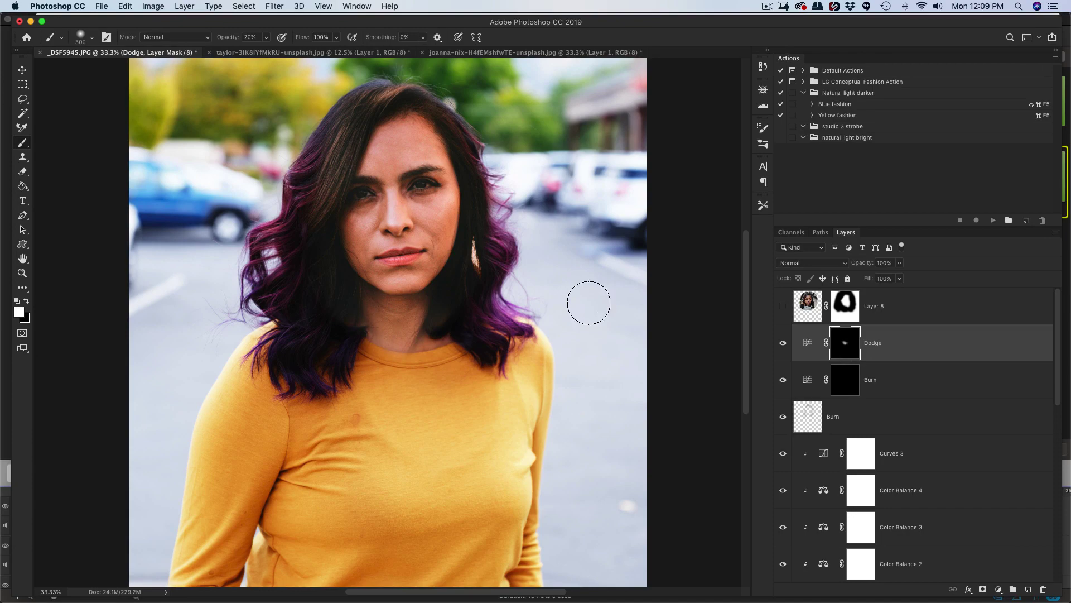
pyautogui.press('super+minus')
pyautogui.press('super+minus')
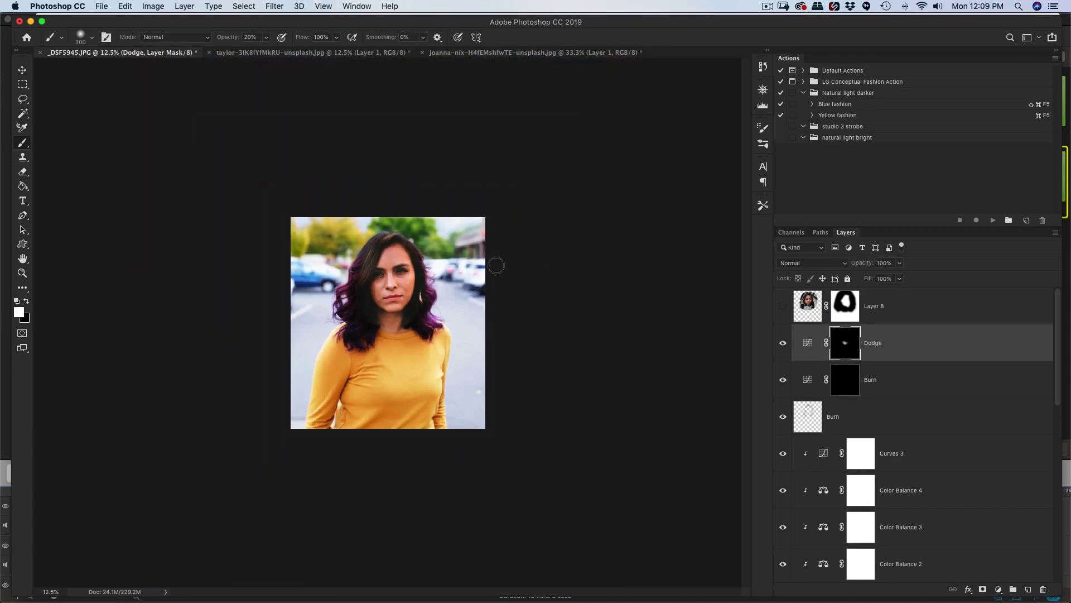
pyautogui.press('super+plus')
pyautogui.press('super+plus')
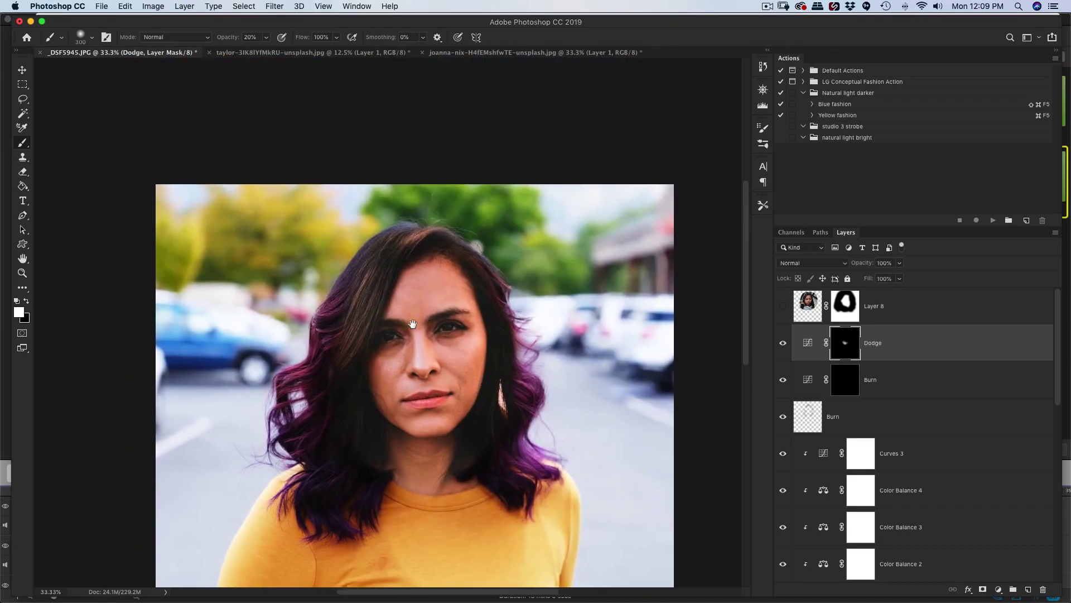
pyautogui.press('super+plus')
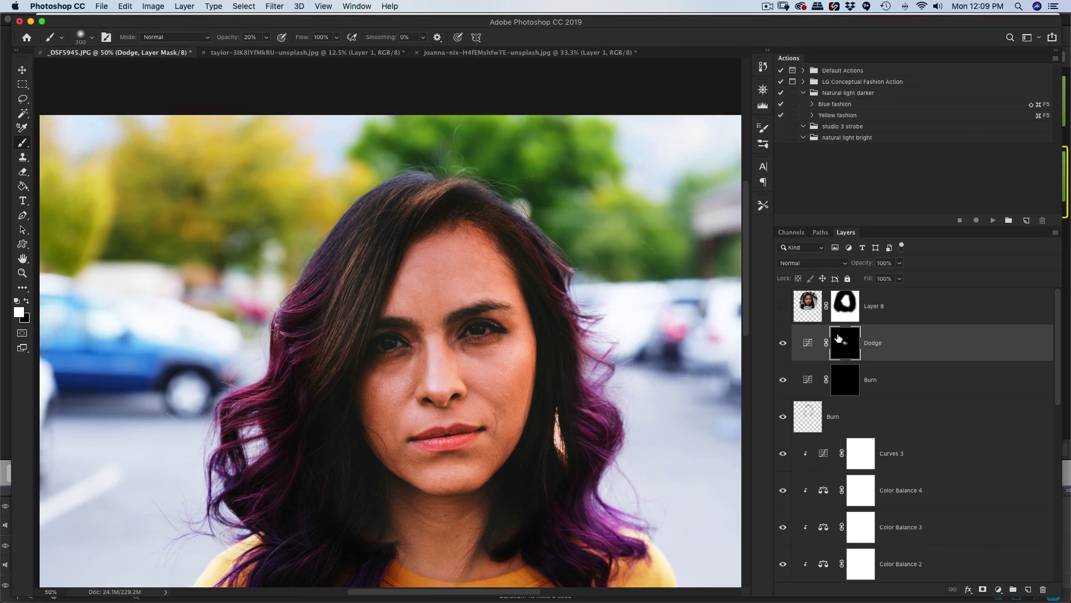
# - Add a new layer named Hair color above Dodge with Overlay blend mode
pyautogui.click(1028, 589)
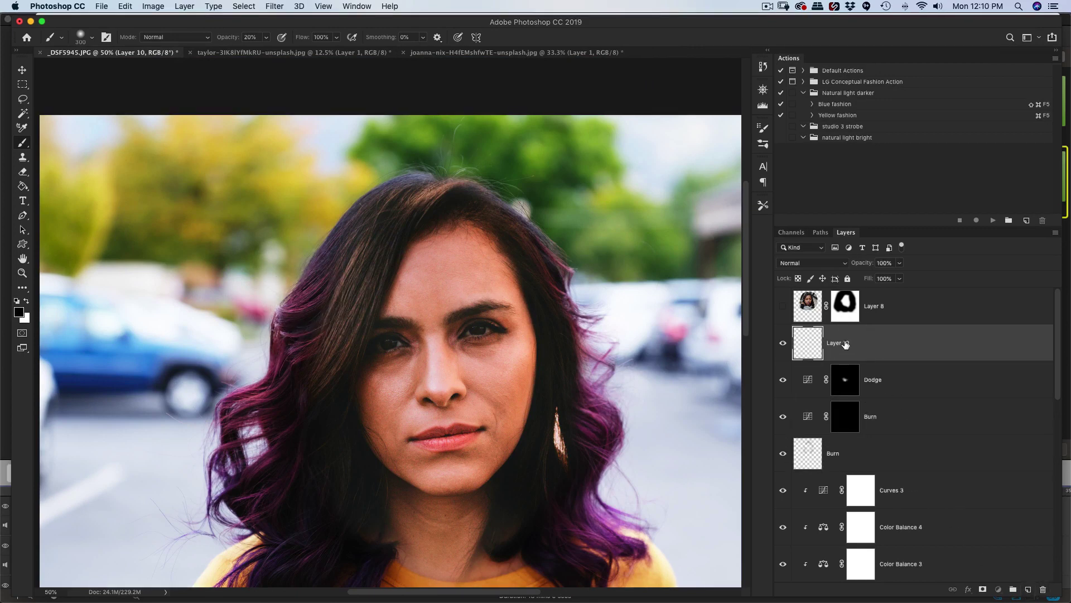
pyautogui.doubleClick(838, 342)
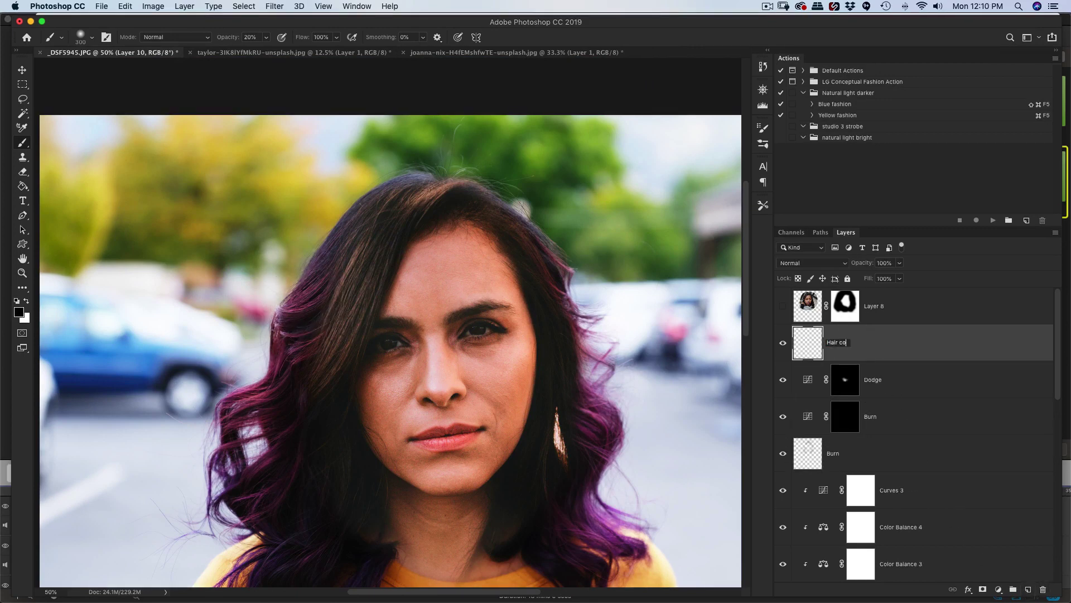
pyautogui.press('Return')
pyautogui.click(809, 263)
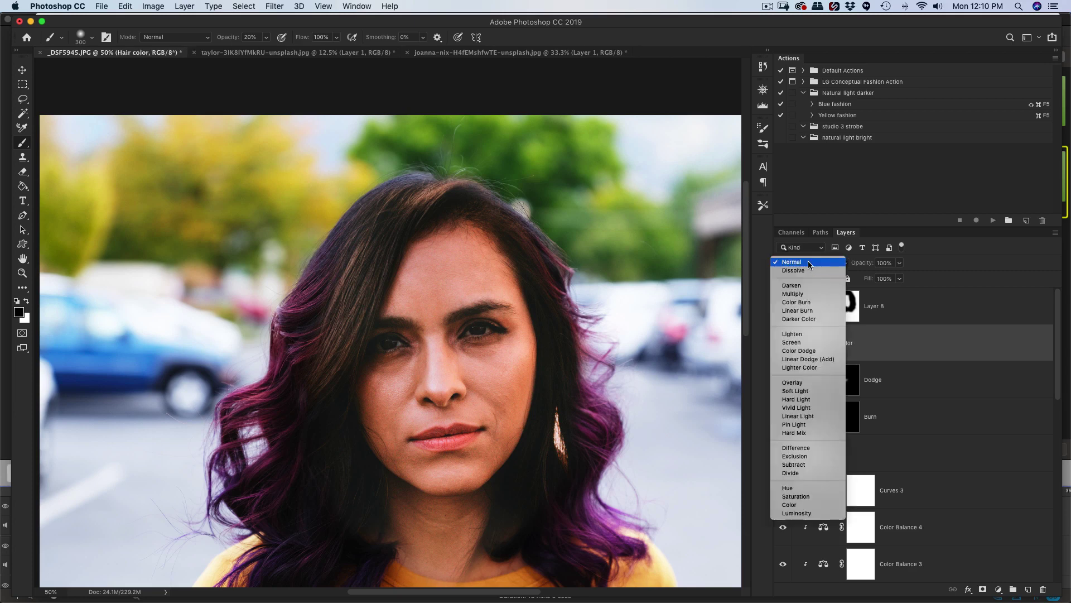
pyautogui.click(804, 382)
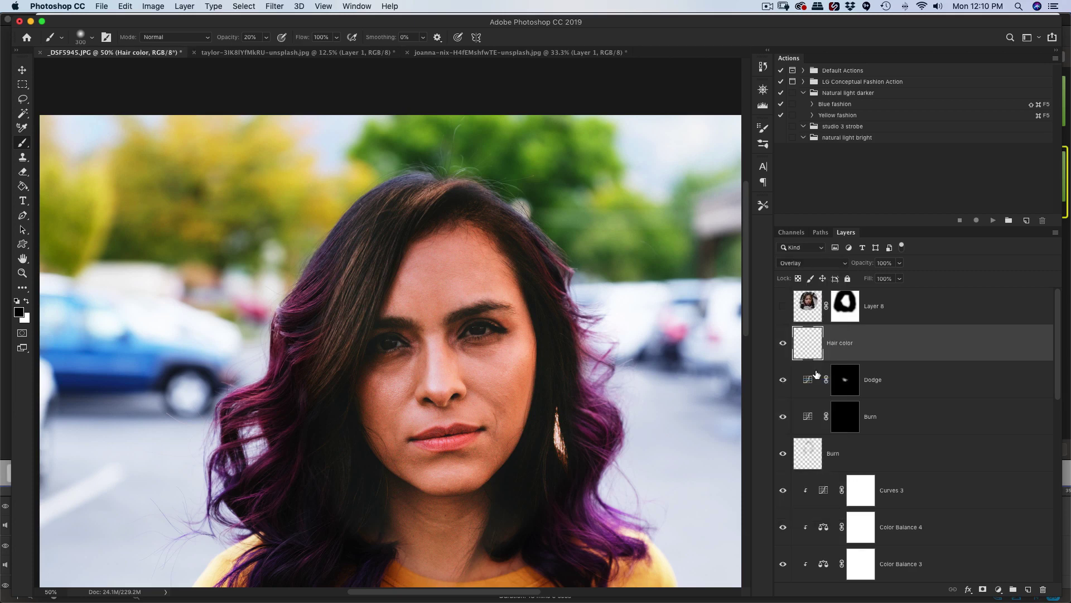
# - Brush purple #7412b3 over the hair on the Hair color layer
pyautogui.click(20, 313)
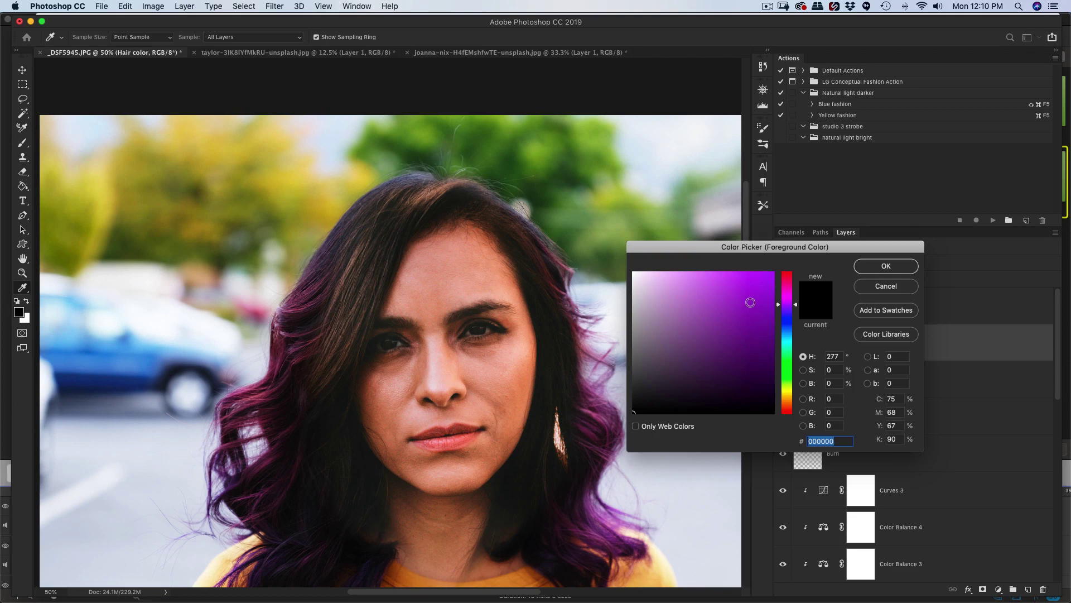
pyautogui.click(761, 313)
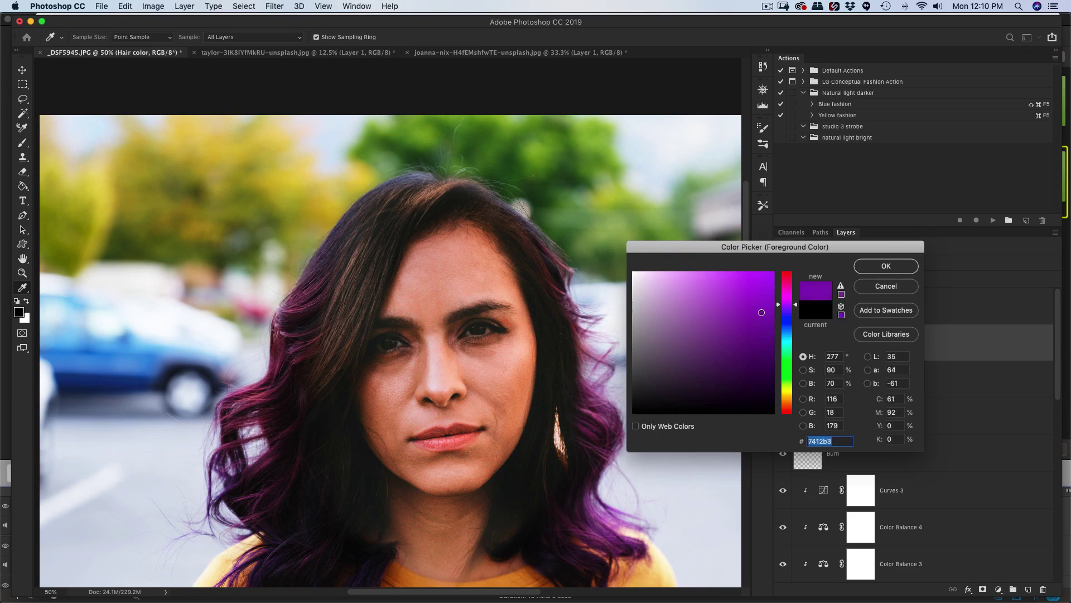
pyautogui.click(886, 266)
pyautogui.press('b')
pyautogui.moveTo(395, 192)
pyautogui.mouseDown()
pyautogui.moveTo(441, 174)
pyautogui.moveTo(334, 249)
pyautogui.moveTo(426, 194)
pyautogui.moveTo(304, 321)
pyautogui.moveTo(379, 242)
pyautogui.moveTo(346, 318)
pyautogui.mouseUp()
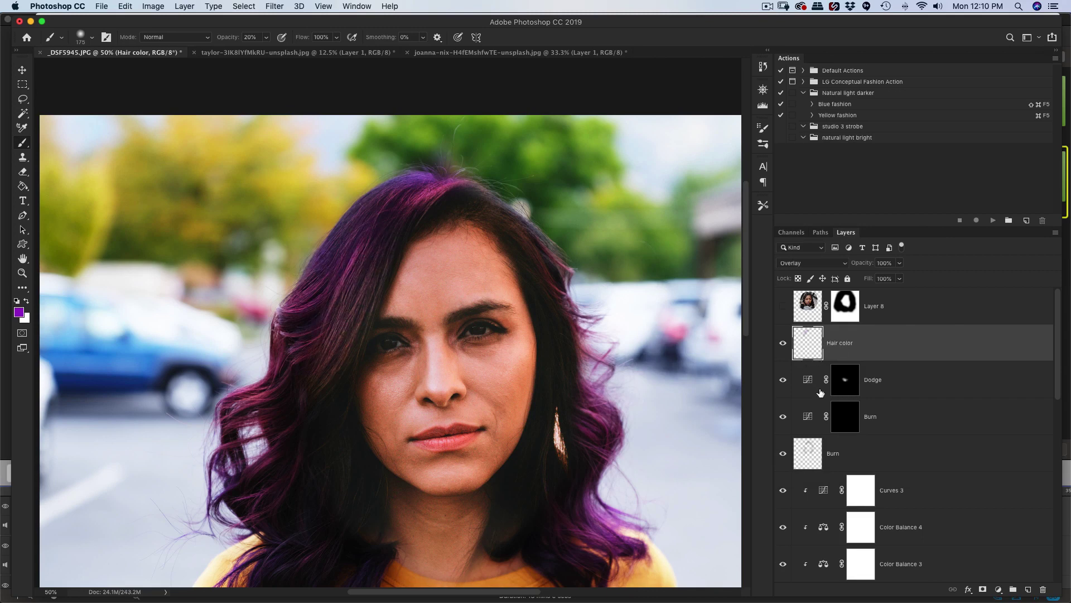
# - Move Hair color below Burn, clip both layers beneath, and erase stray strokes
pyautogui.moveTo(814, 348); pyautogui.dragTo(825, 480)
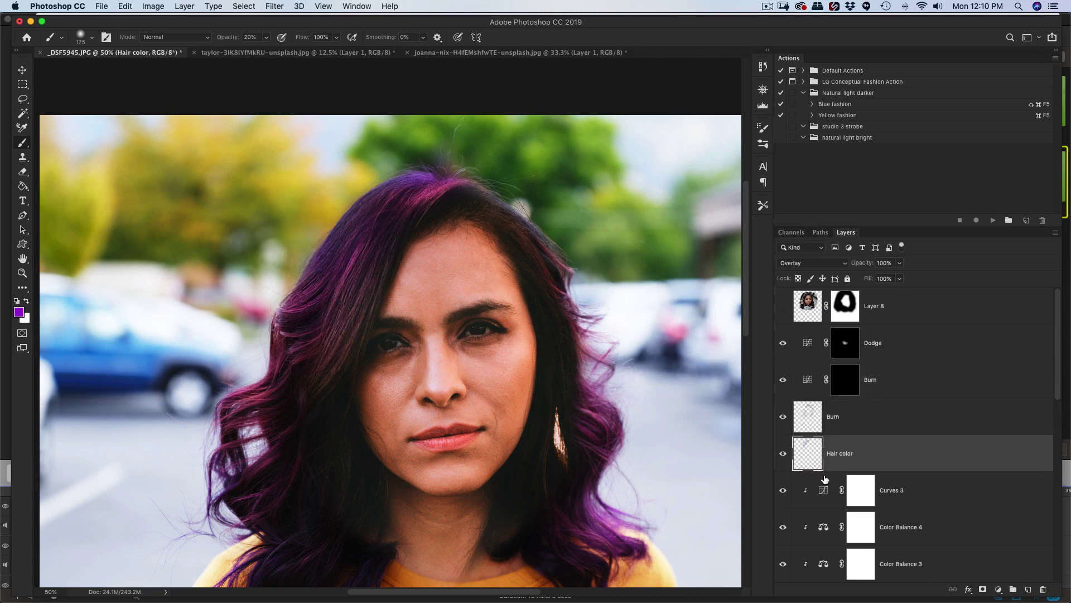
pyautogui.keyDown('alt'); pyautogui.click(811, 472); pyautogui.keyUp('alt')
pyautogui.keyDown('alt'); pyautogui.click(811, 433); pyautogui.keyUp('alt')
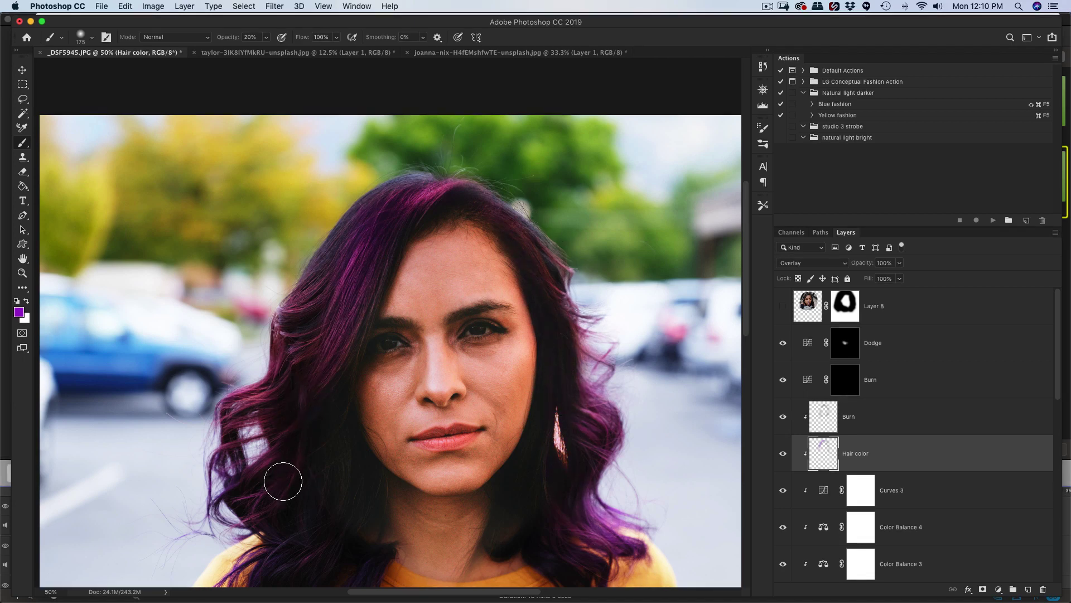
pyautogui.press('e')
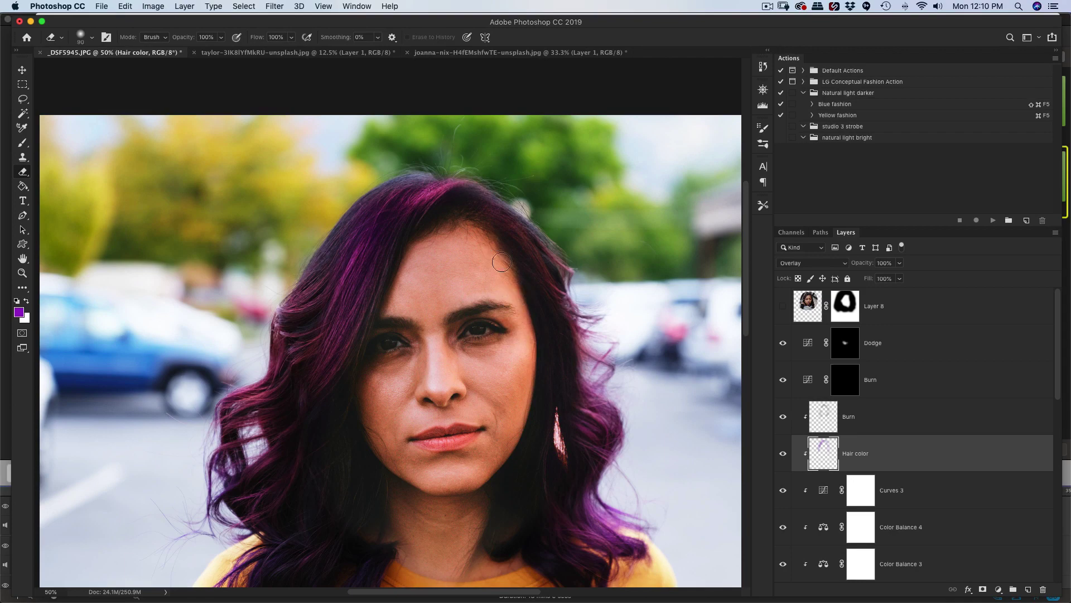
pyautogui.press('super+minus')
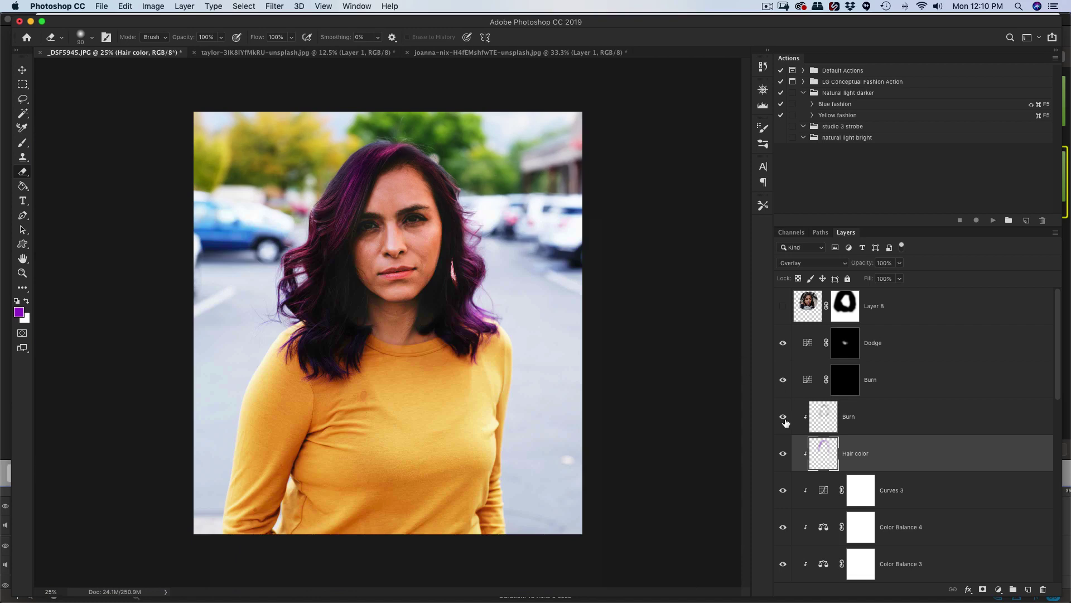
# - Show the Hair color layer and shift its hue about -19 with Hue/Saturation
pyautogui.click(783, 454)
pyautogui.press('super+u')
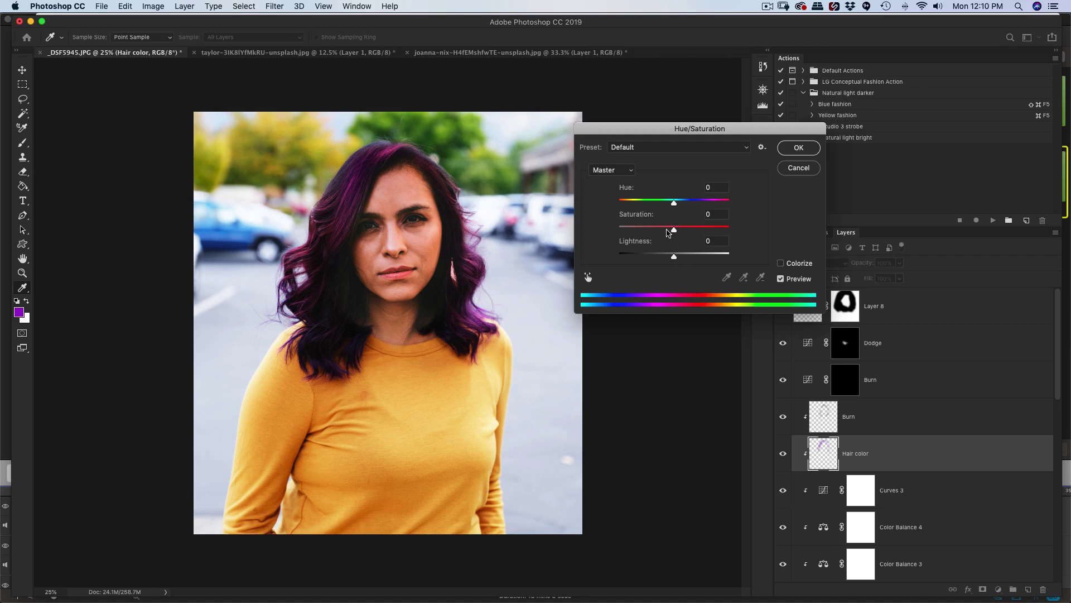
pyautogui.moveTo(675, 202); pyautogui.dragTo(665, 205)
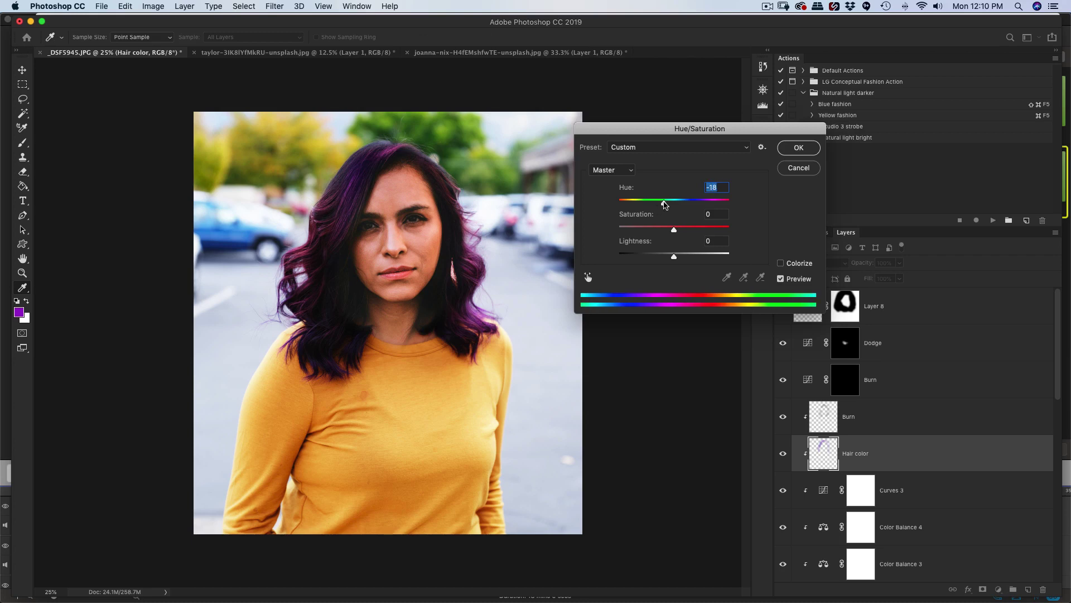
pyautogui.click(781, 151)
pyautogui.press('super+minus')
pyautogui.press('e')
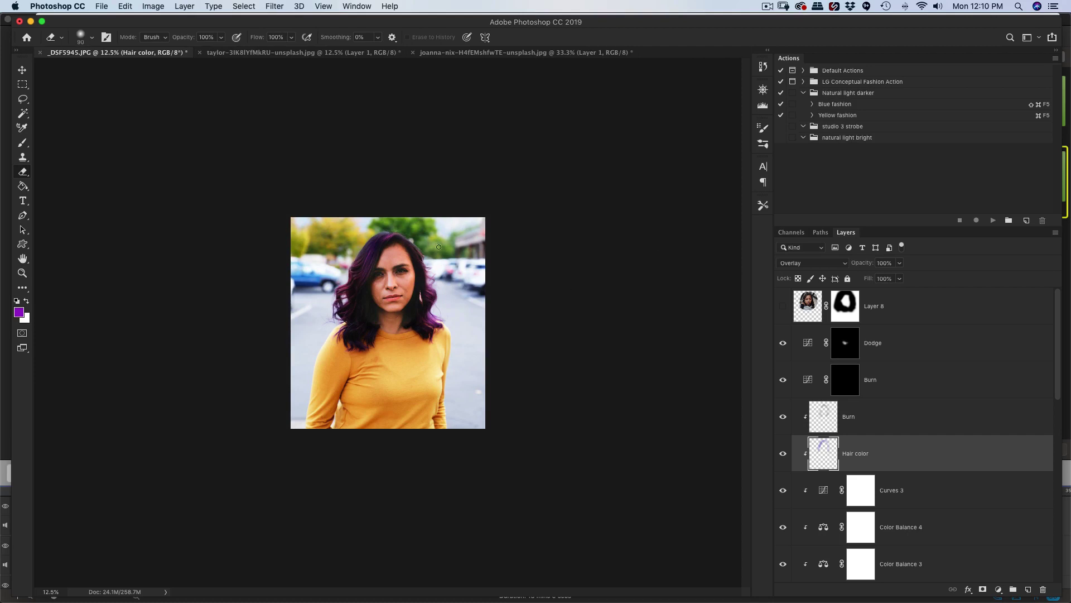
pyautogui.press('v')
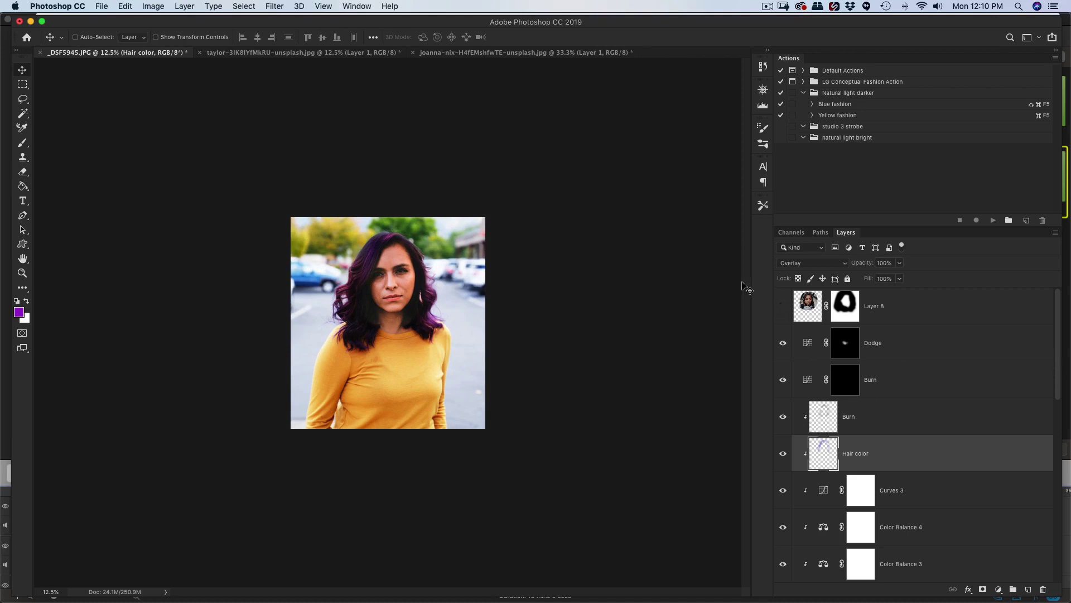
pyautogui.press('super+plus')
pyautogui.press('super+plus')
pyautogui.press('super+plus')
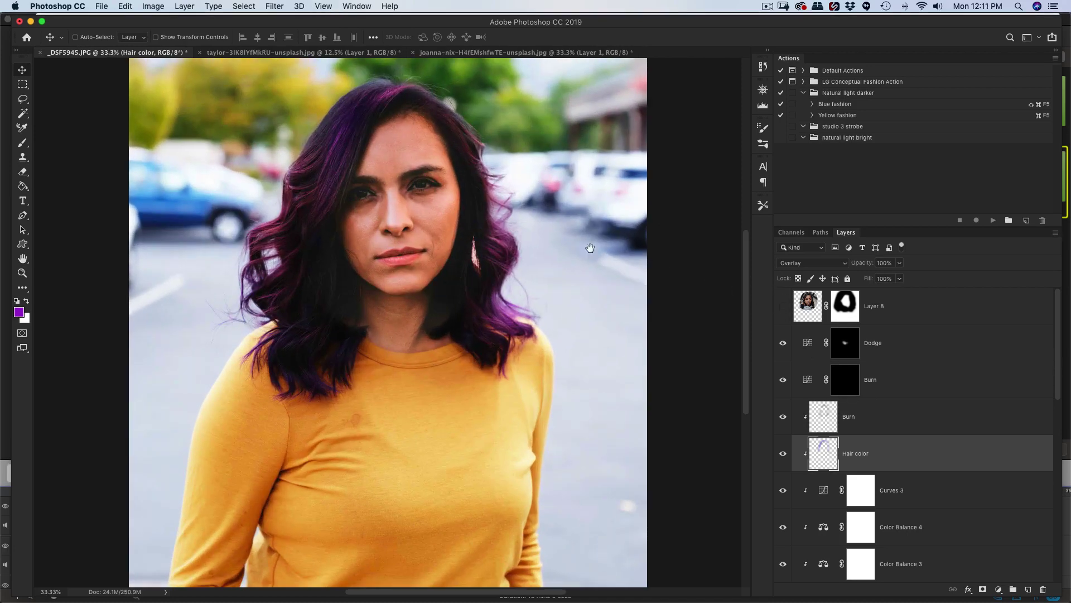
pyautogui.click(783, 307)
pyautogui.press('super+minus')
pyautogui.press('super+minus')
pyautogui.press('super+minus')
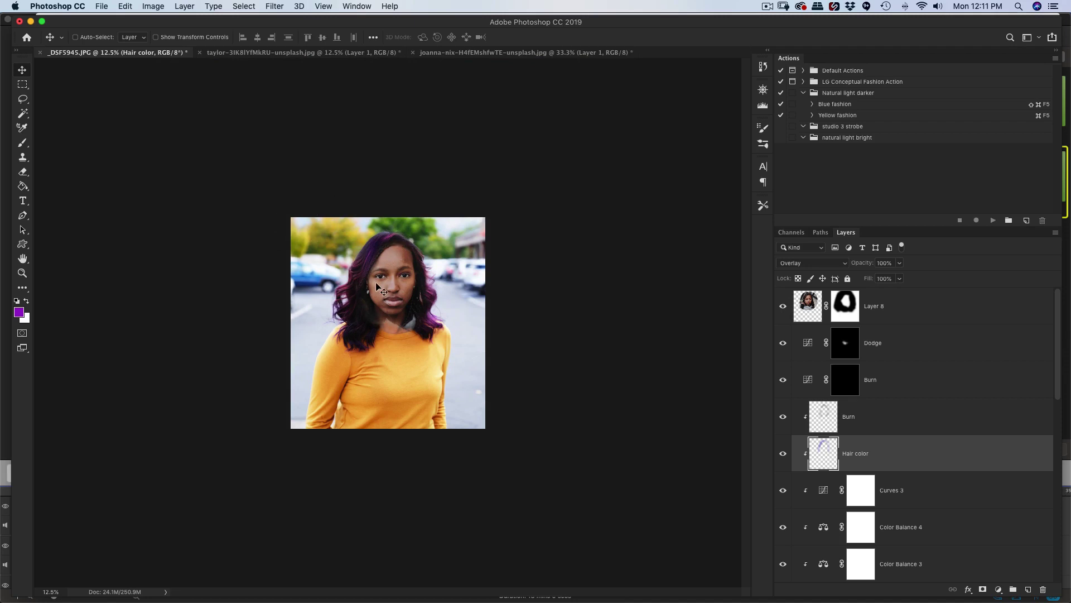
pyautogui.click(782, 306)
pyautogui.press('super+plus')
pyautogui.press('super+plus')
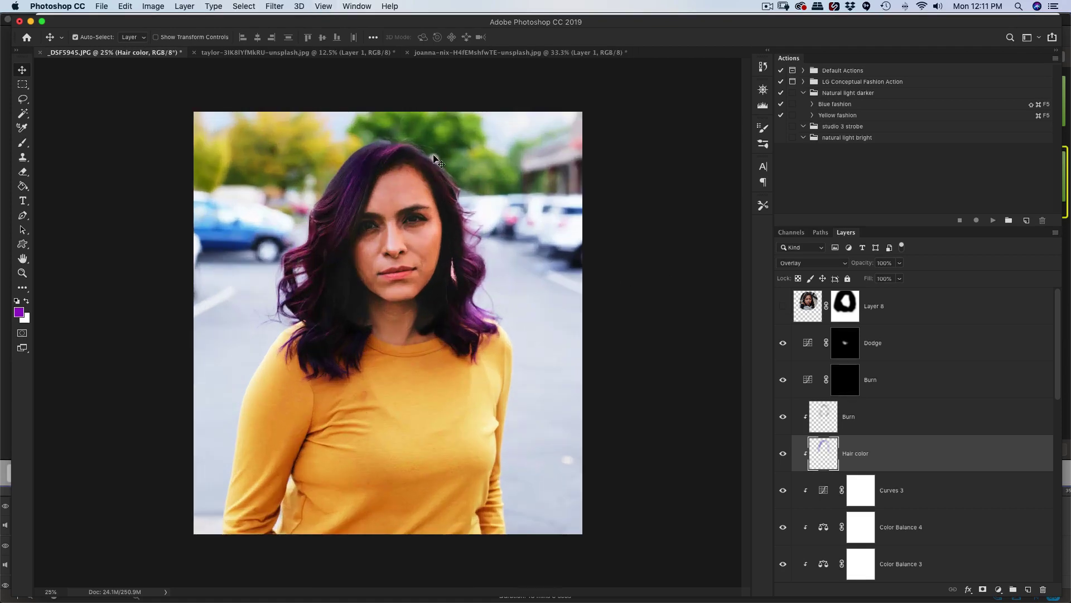
pyautogui.press('super+plus')
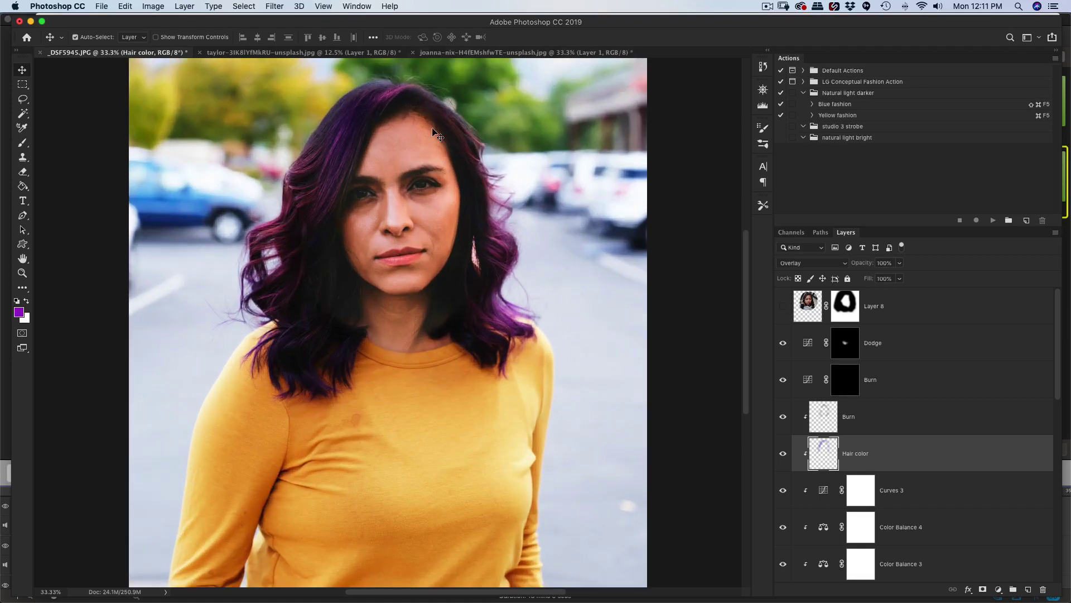
pyautogui.press('super+minus')
pyautogui.press('super+minus')
pyautogui.press('super+minus')
pyautogui.press('super+minus')
pyautogui.press('super+plus')
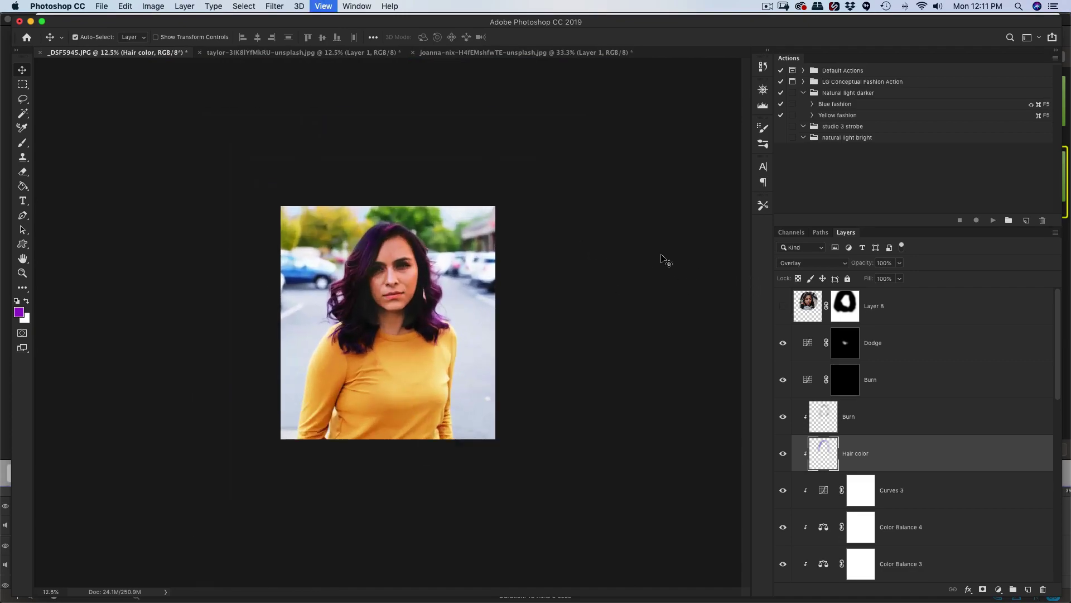